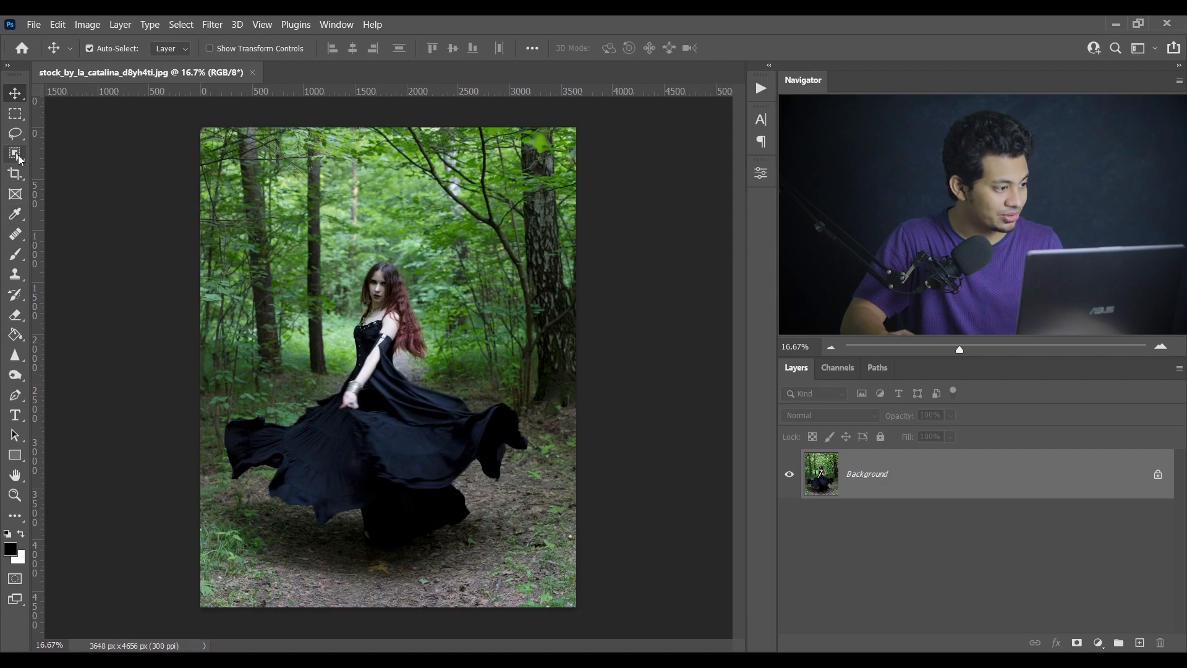
# - Select the woman in the black dress automatically with the Object Selection tool's Select Subject command
pyautogui.moveTo(18, 159); pyautogui.dragTo(72, 156)
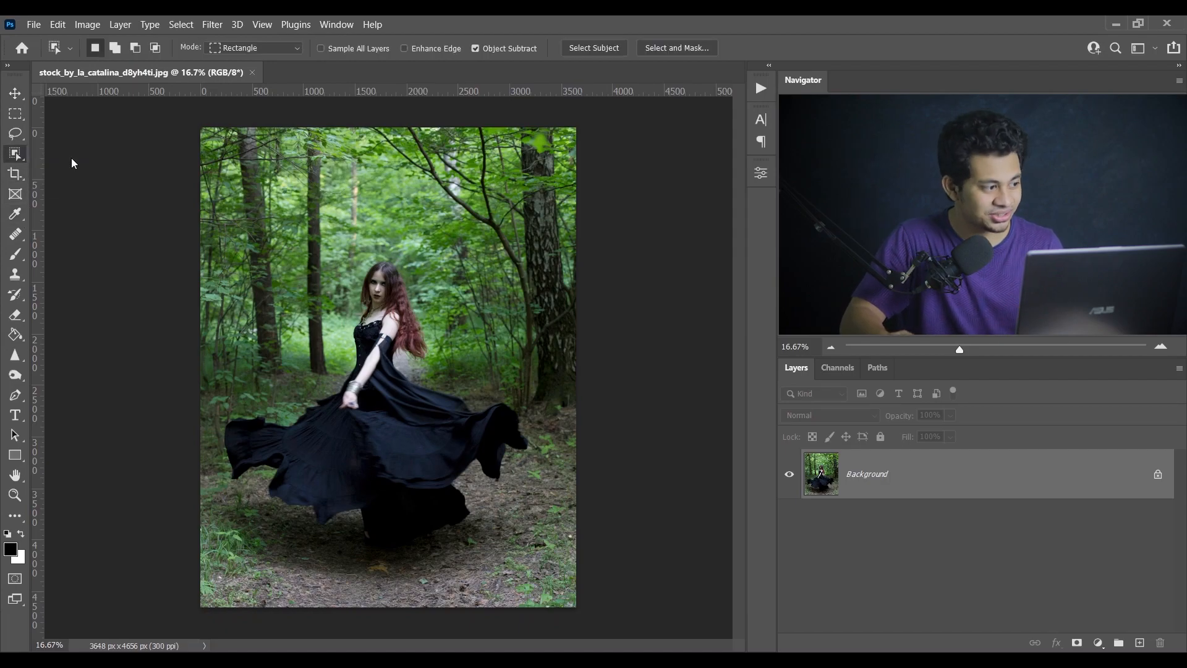
pyautogui.click(595, 49)
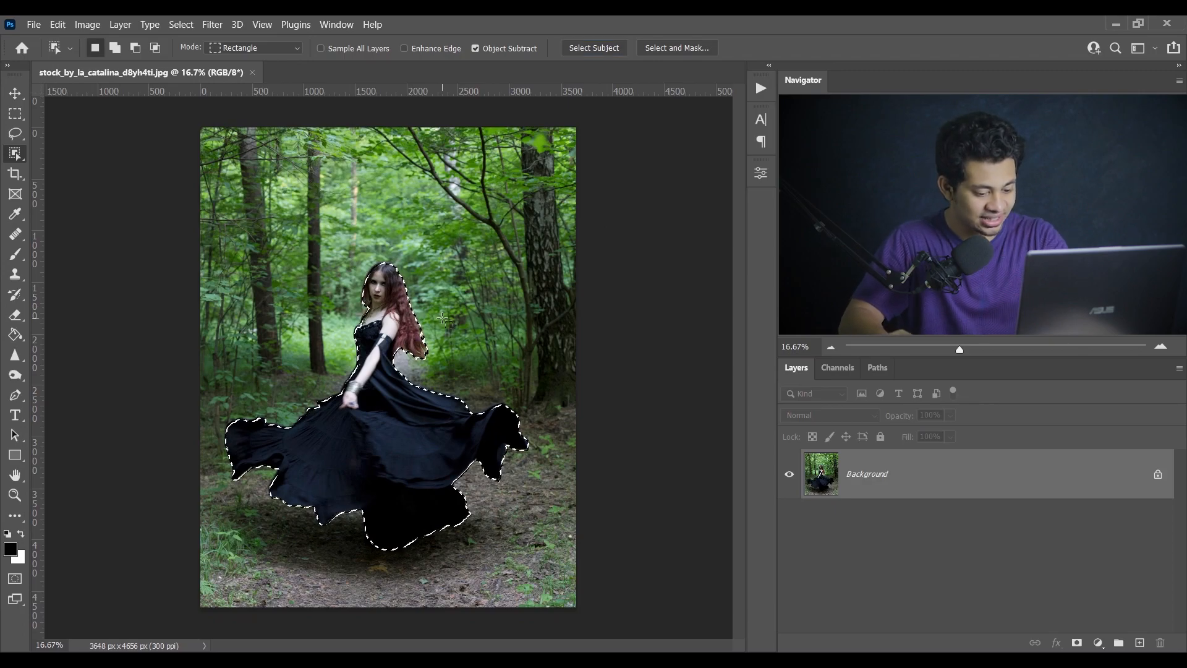
pyautogui.hotkey('ctrl', '+')
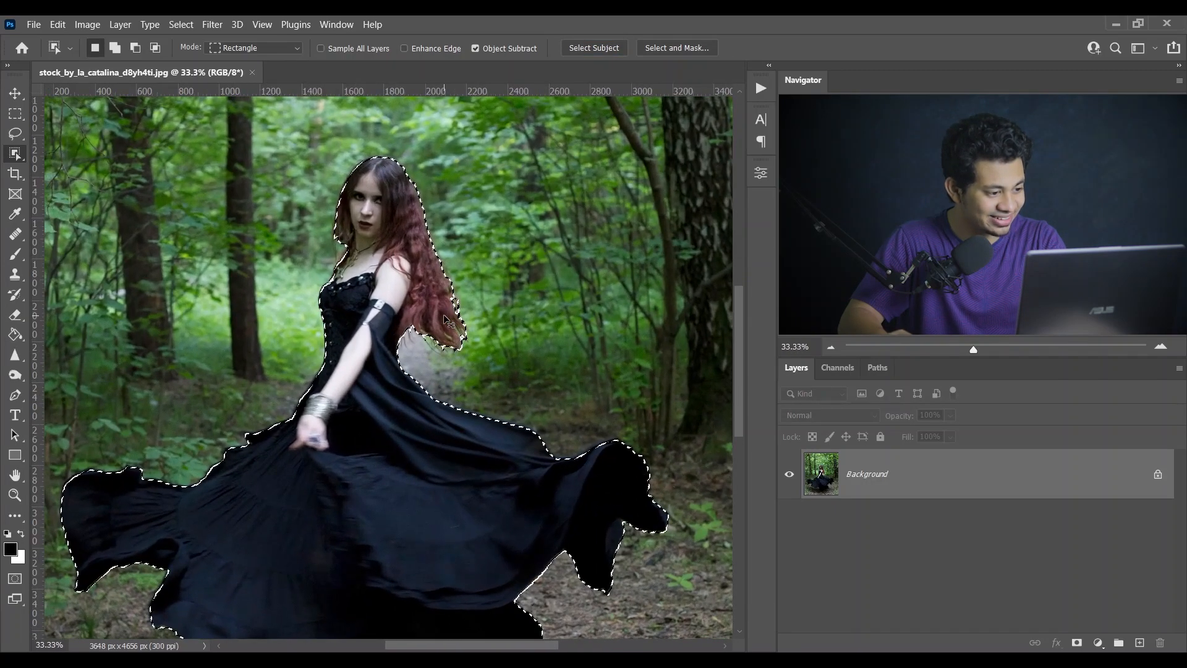
pyautogui.scroll(-3, 736, 321)
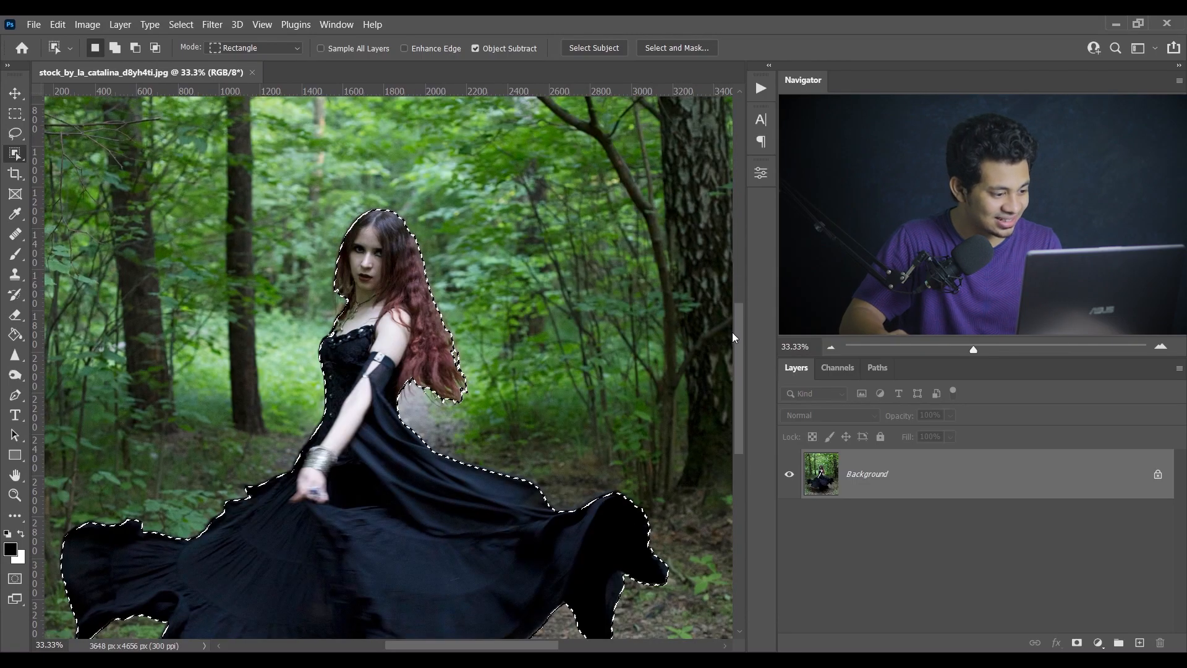
pyautogui.moveTo(732, 343); pyautogui.dragTo(733, 324)
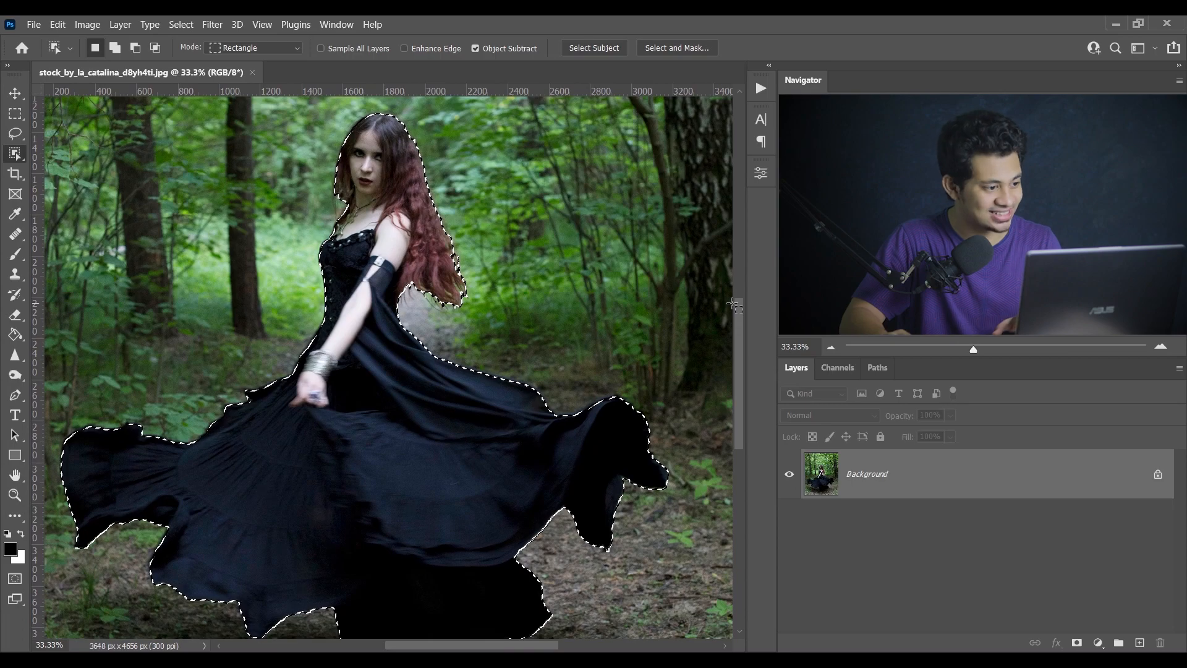
# - Open the selection in Select and Mask, keep the Overlay view and raise the overlay opacity to 99%
pyautogui.click(669, 47)
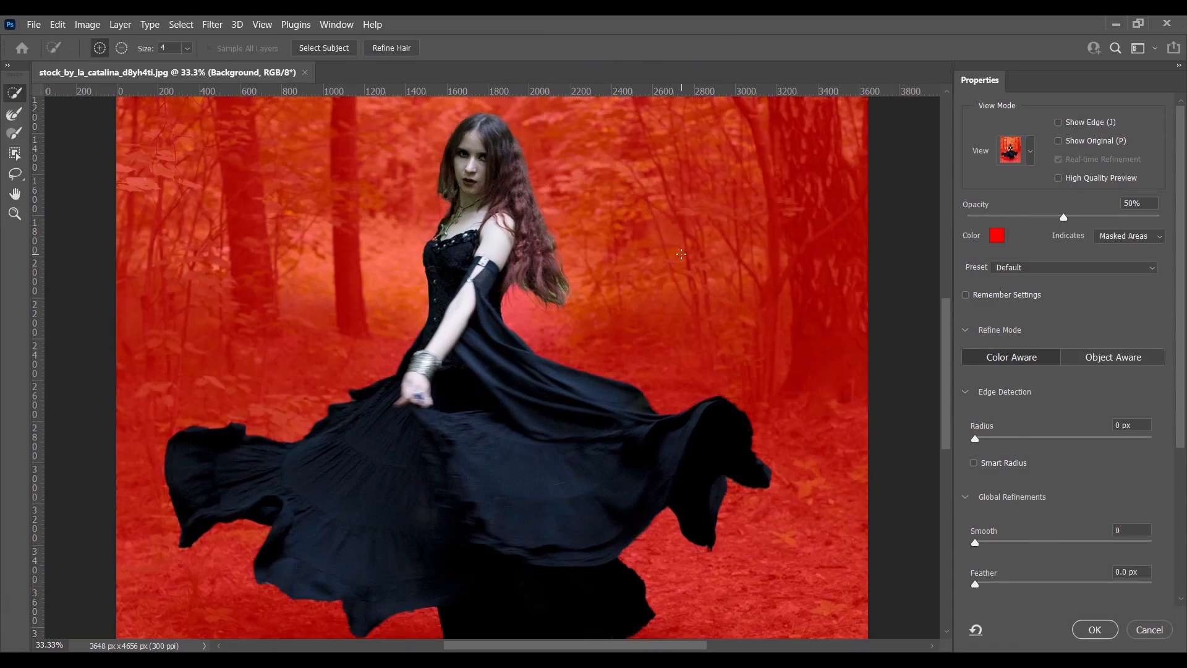
pyautogui.hotkey('ctrl', '+')
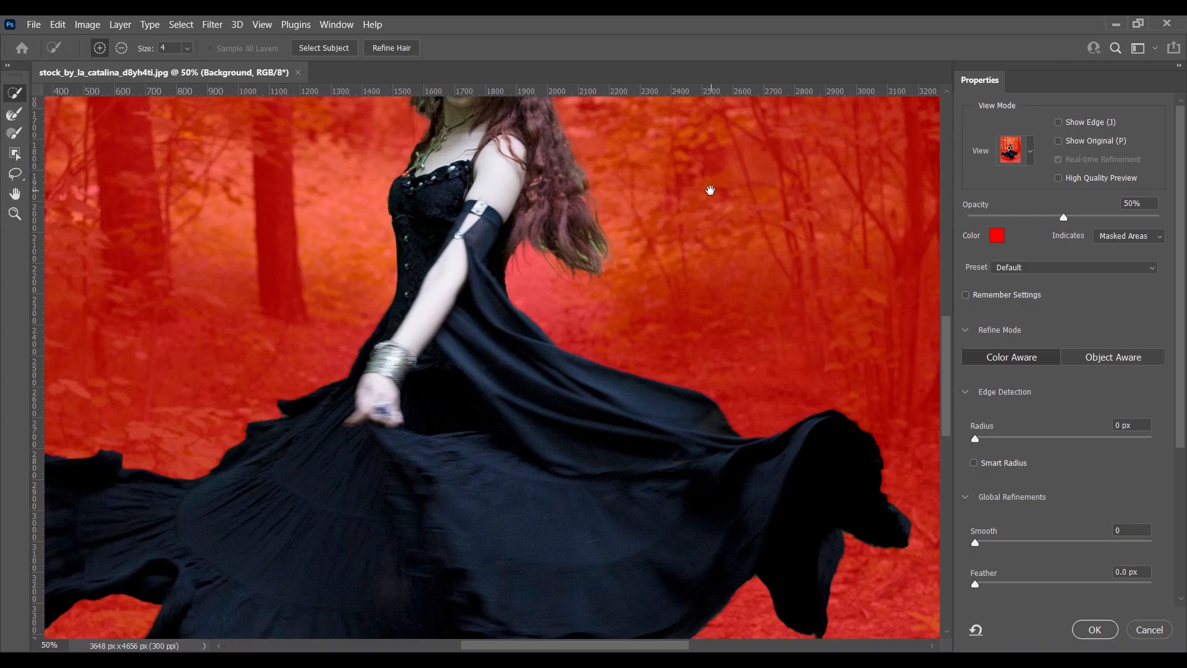
pyautogui.moveTo(710, 190); pyautogui.dragTo(715, 307)
pyautogui.click(1030, 151)
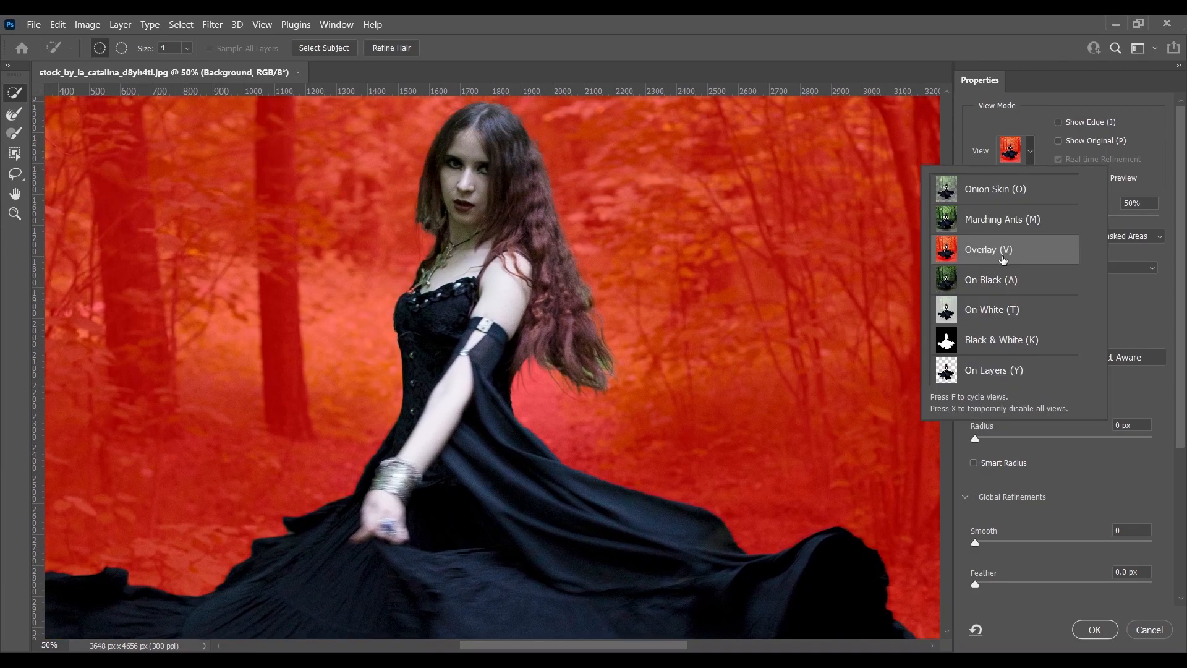
pyautogui.click(1162, 129)
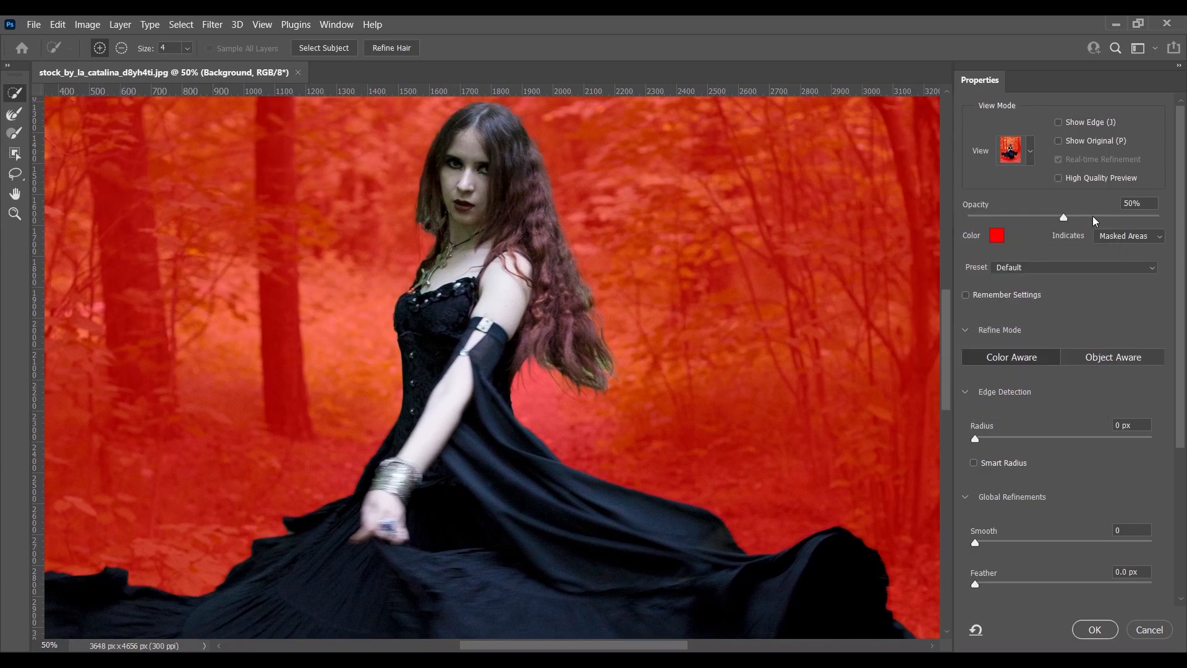
pyautogui.moveTo(1120, 217); pyautogui.dragTo(1160, 218)
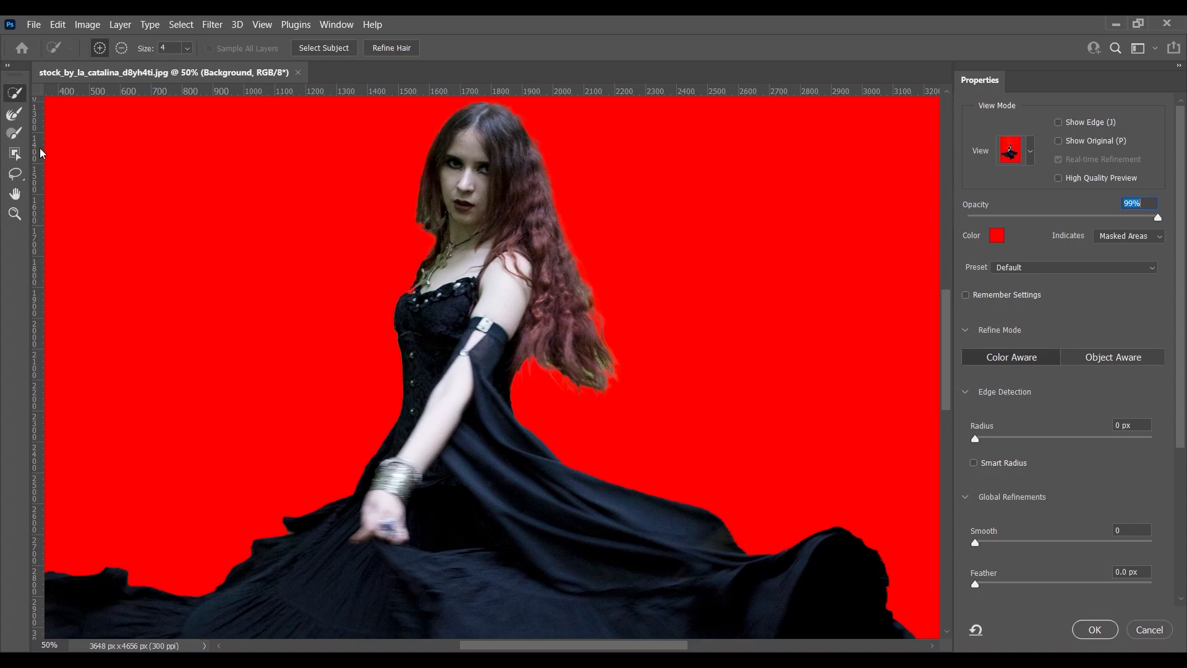
# - Refine the selection around the woman's hair with the Refine Edge Brush at size 51
pyautogui.click(15, 115)
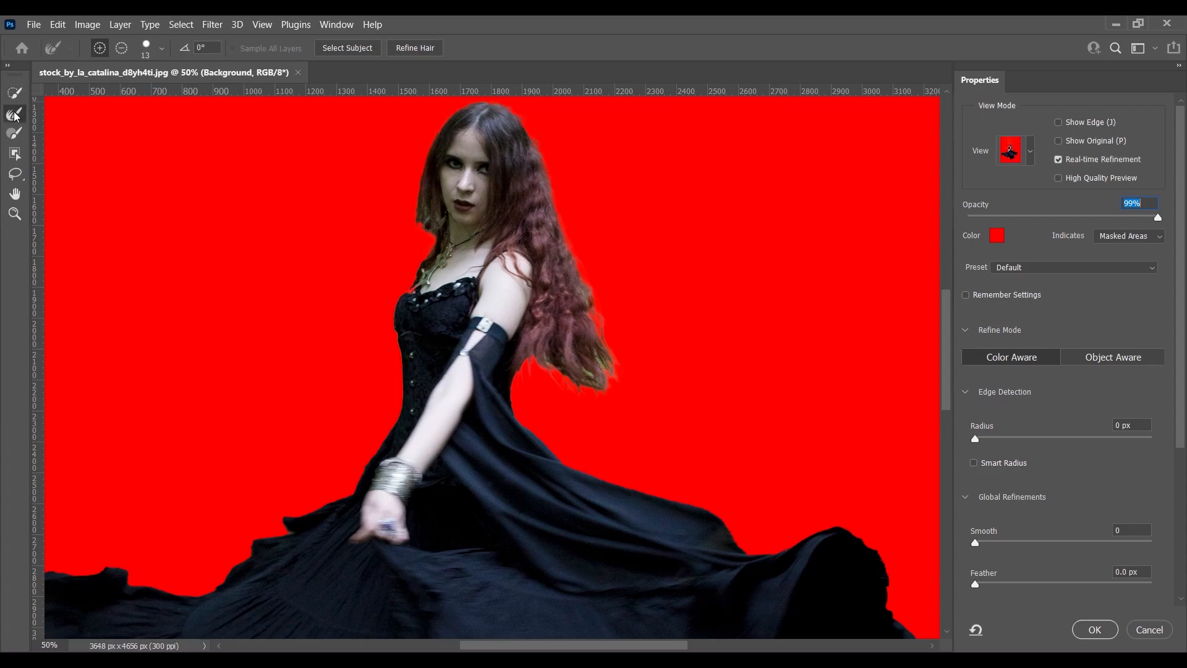
pyautogui.moveTo(596, 334)
pyautogui.mouseDown()
pyautogui.moveTo(629, 363)
pyautogui.moveTo(593, 351)
pyautogui.moveTo(610, 378)
pyautogui.moveTo(591, 377)
pyautogui.mouseUp()
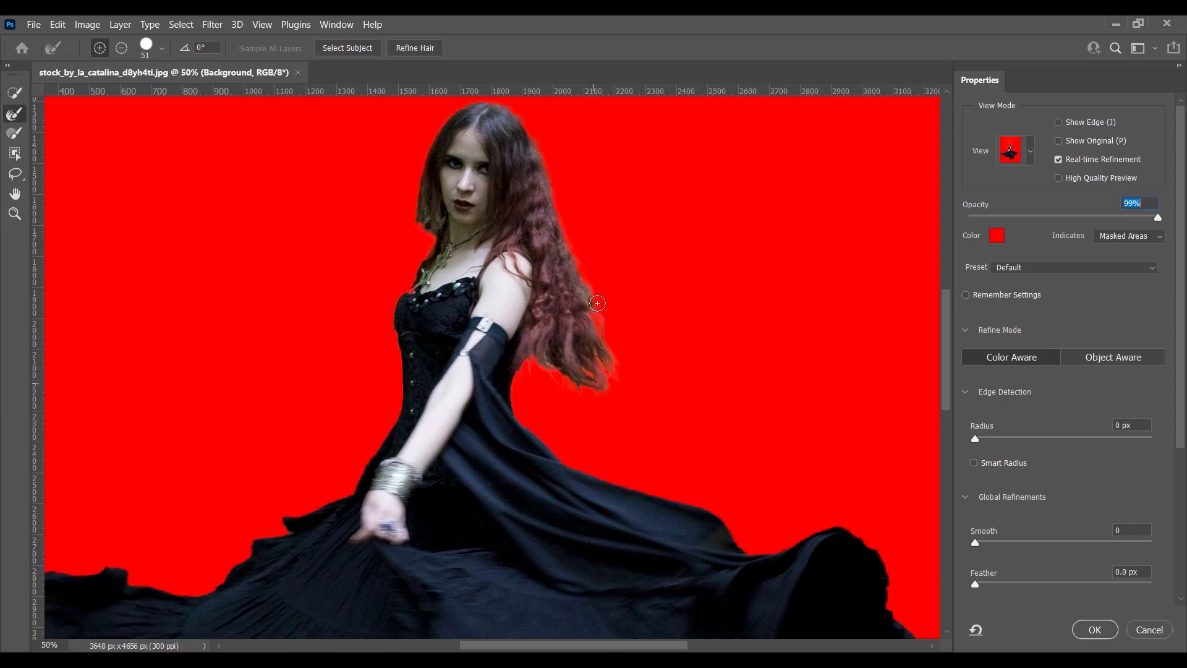
pyautogui.moveTo(582, 277); pyautogui.dragTo(592, 283)
pyautogui.moveTo(427, 231); pyautogui.dragTo(429, 235)
pyautogui.moveTo(519, 111); pyautogui.dragTo(554, 187)
pyautogui.moveTo(572, 395); pyautogui.dragTo(578, 330)
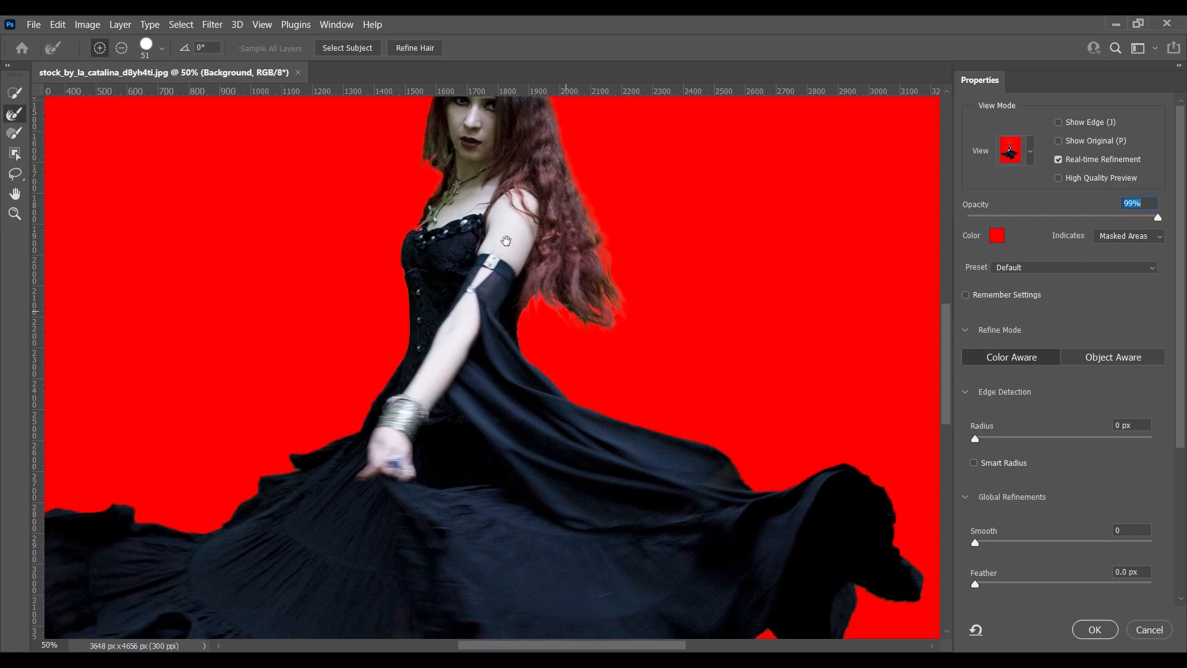
pyautogui.moveTo(512, 220); pyautogui.dragTo(490, 313)
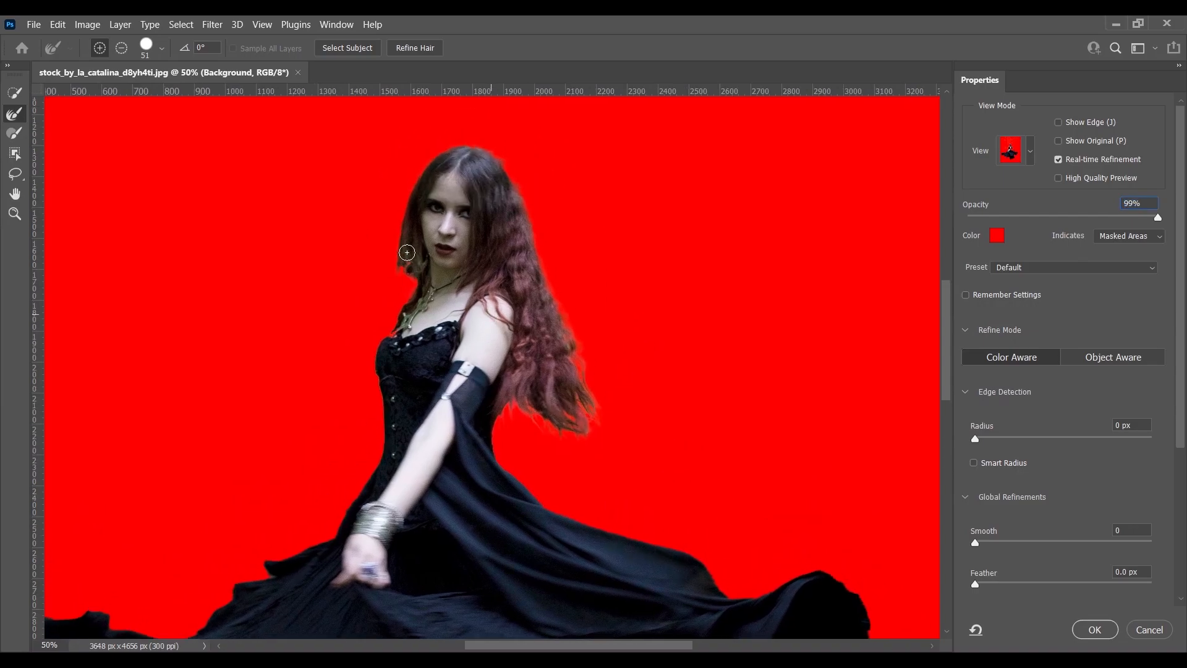
pyautogui.moveTo(531, 384)
pyautogui.mouseDown()
pyautogui.moveTo(580, 121)
pyautogui.moveTo(466, 289)
pyautogui.moveTo(609, 177)
pyautogui.moveTo(497, 217)
pyautogui.moveTo(487, 381)
pyautogui.moveTo(514, 332)
pyautogui.mouseUp()
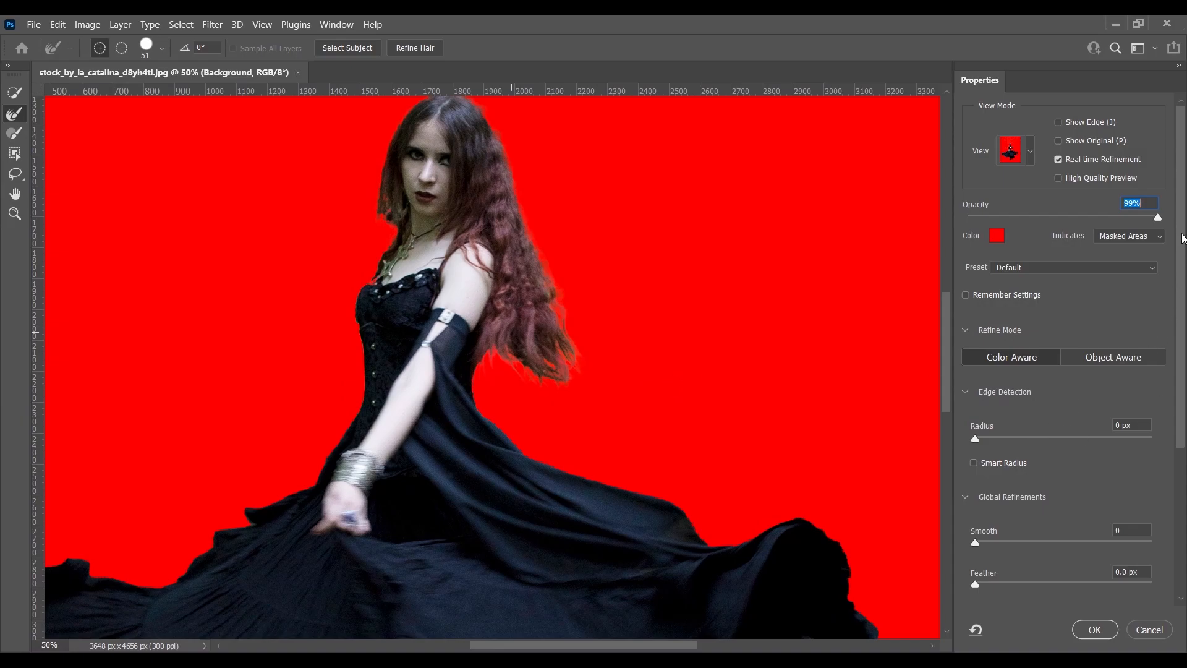
# - Output the refined selection to a new layer with layer mask
pyautogui.scroll(-5, 1069, 285)
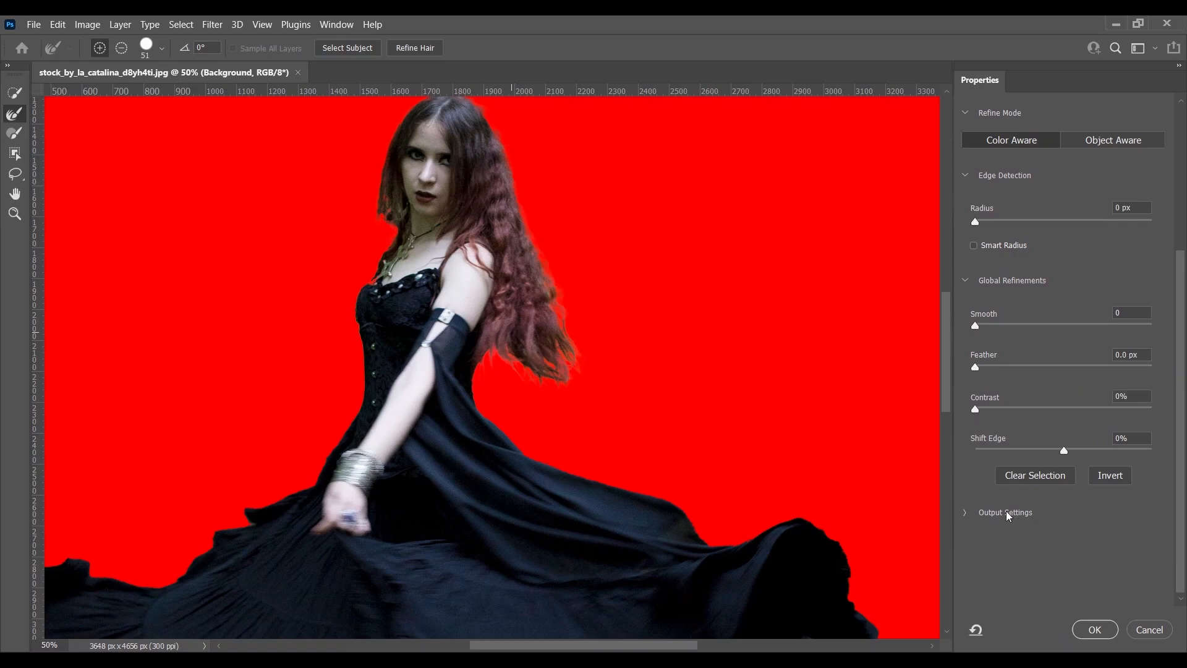
pyautogui.click(967, 513)
pyautogui.moveTo(1182, 336); pyautogui.dragTo(1180, 367)
pyautogui.moveTo(1176, 438); pyautogui.dragTo(1174, 441)
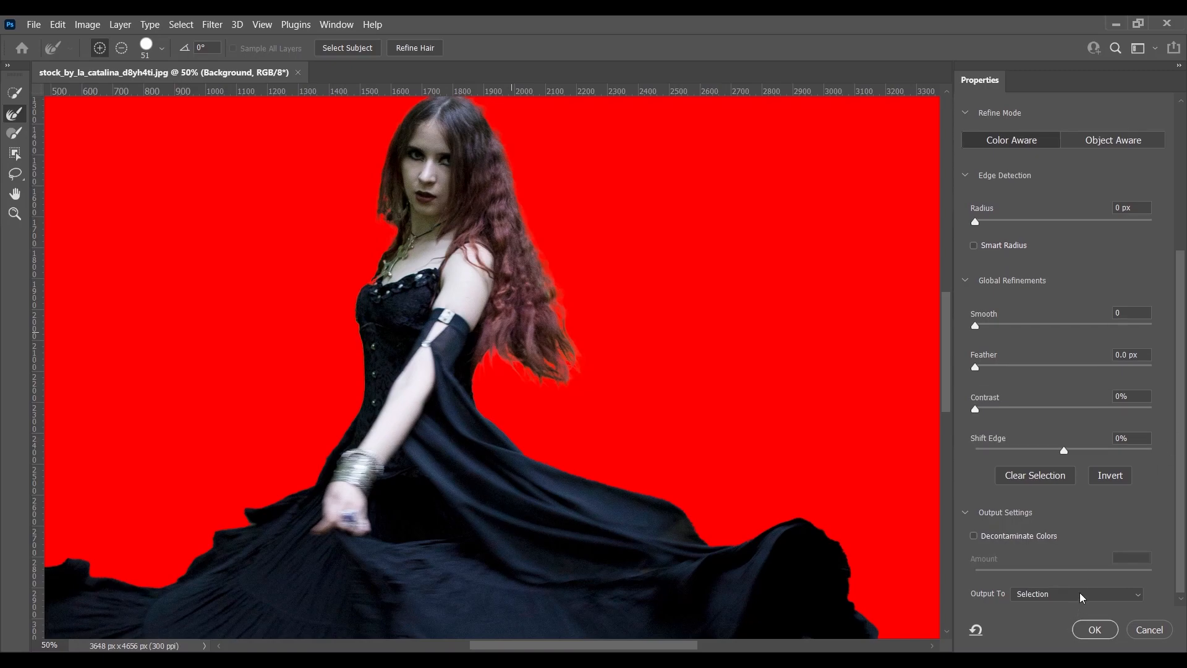
pyautogui.click(1075, 596)
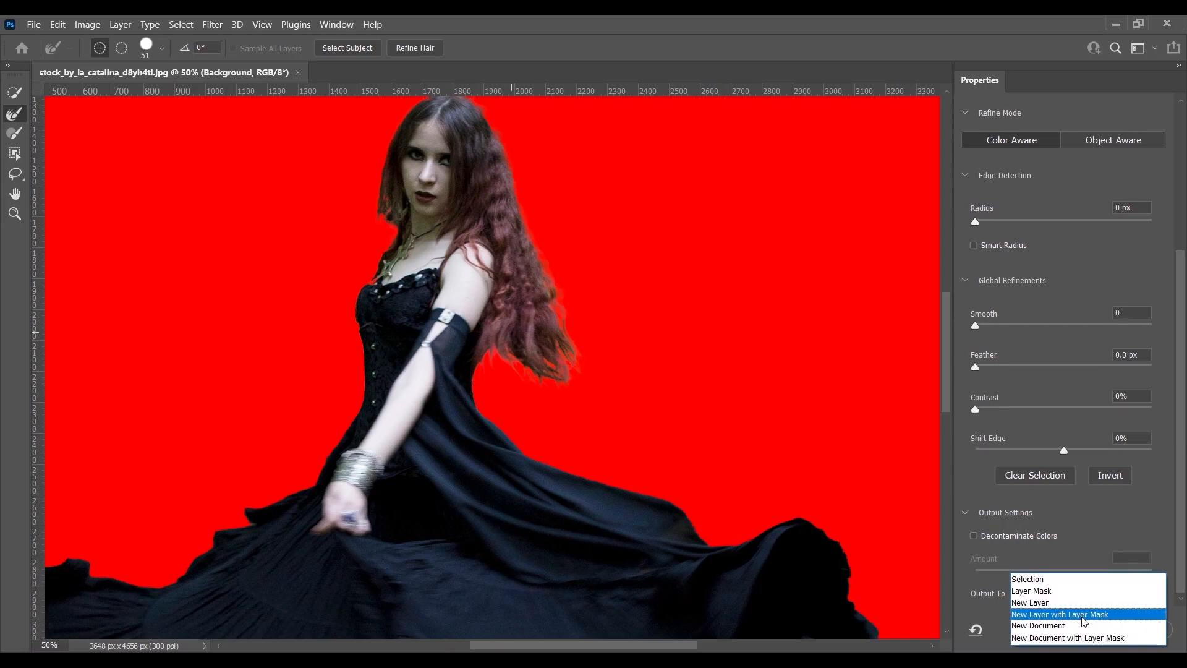
pyautogui.click(1084, 615)
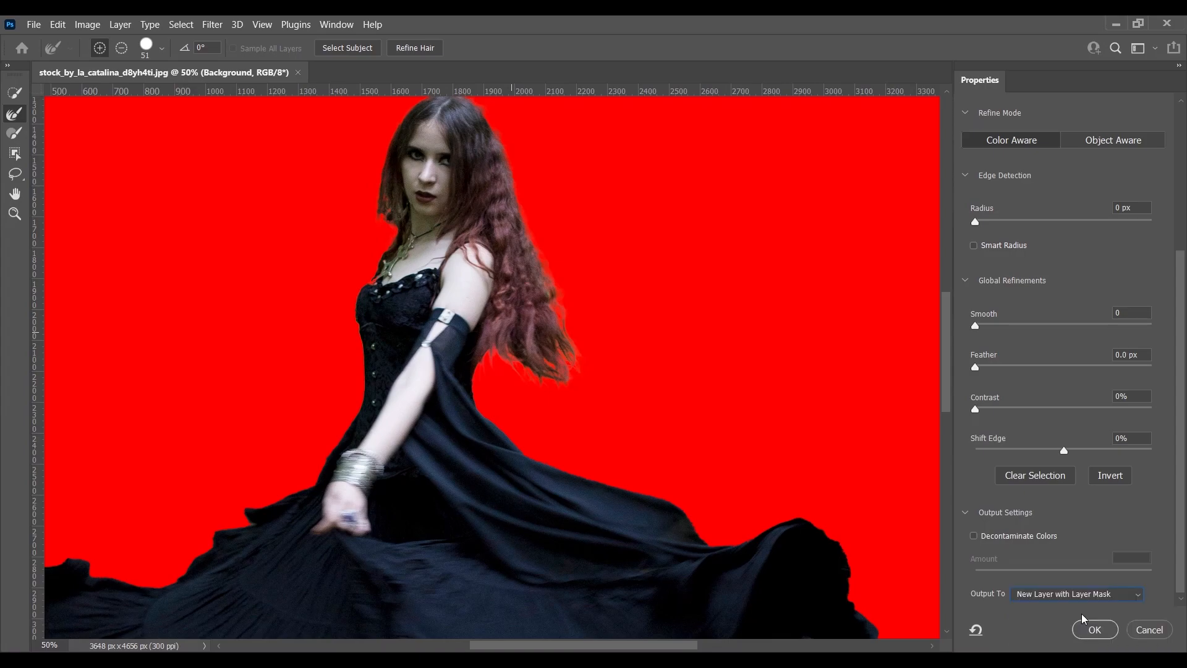
pyautogui.click(1094, 629)
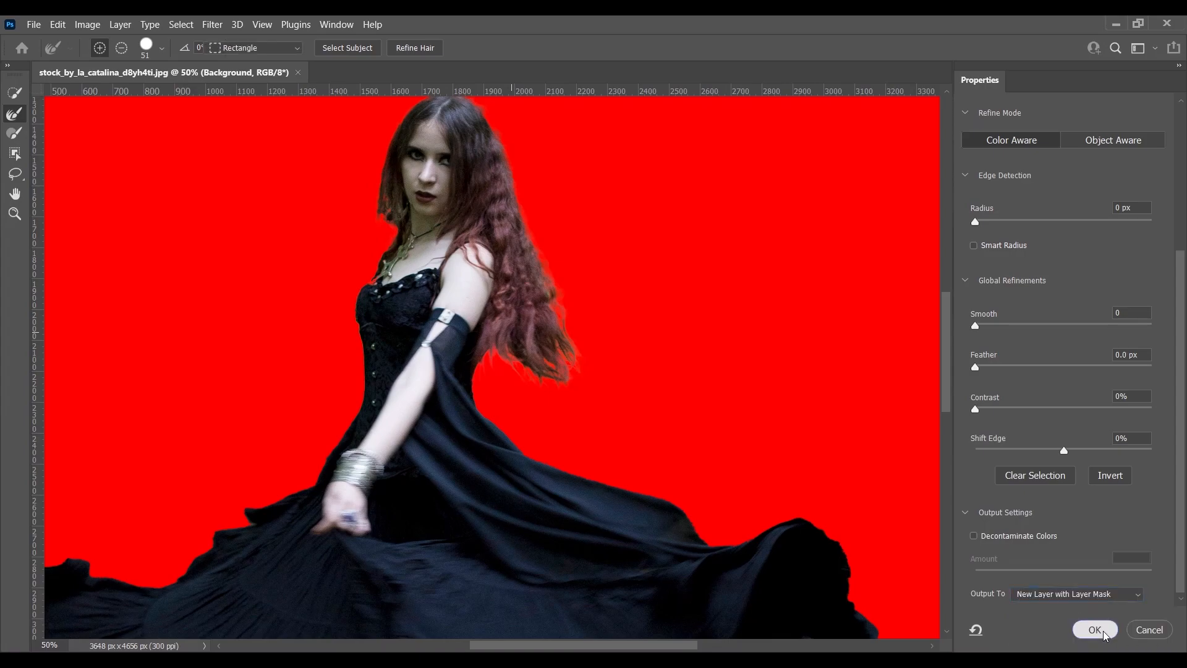
pyautogui.hotkey('ctrl', '0')
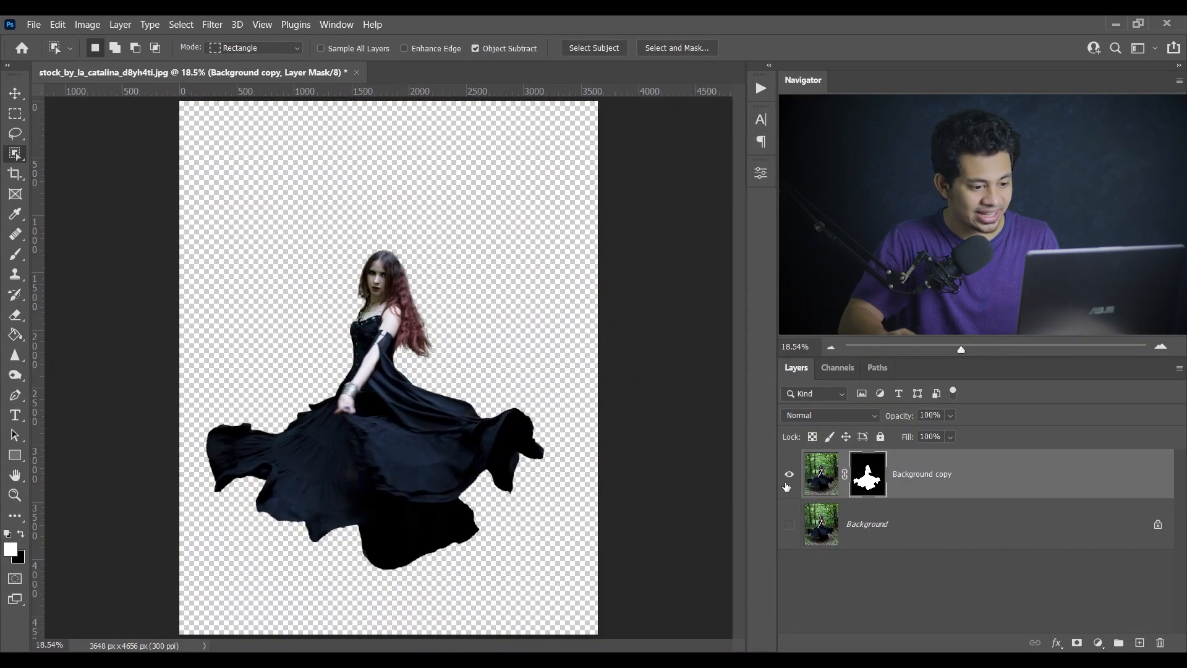
# - Make the original Background layer visible again and duplicate it beneath the masked cutout layer
pyautogui.click(790, 473)
pyautogui.click(789, 473)
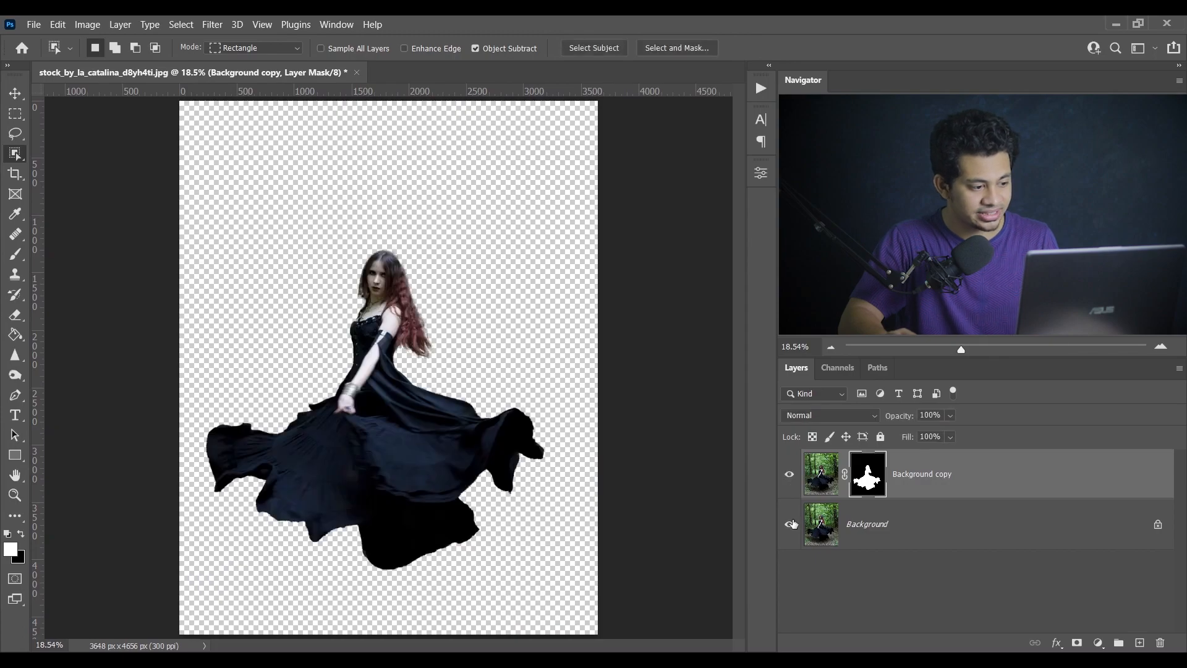
pyautogui.click(790, 523)
pyautogui.click(791, 483)
pyautogui.click(790, 484)
pyautogui.click(989, 529)
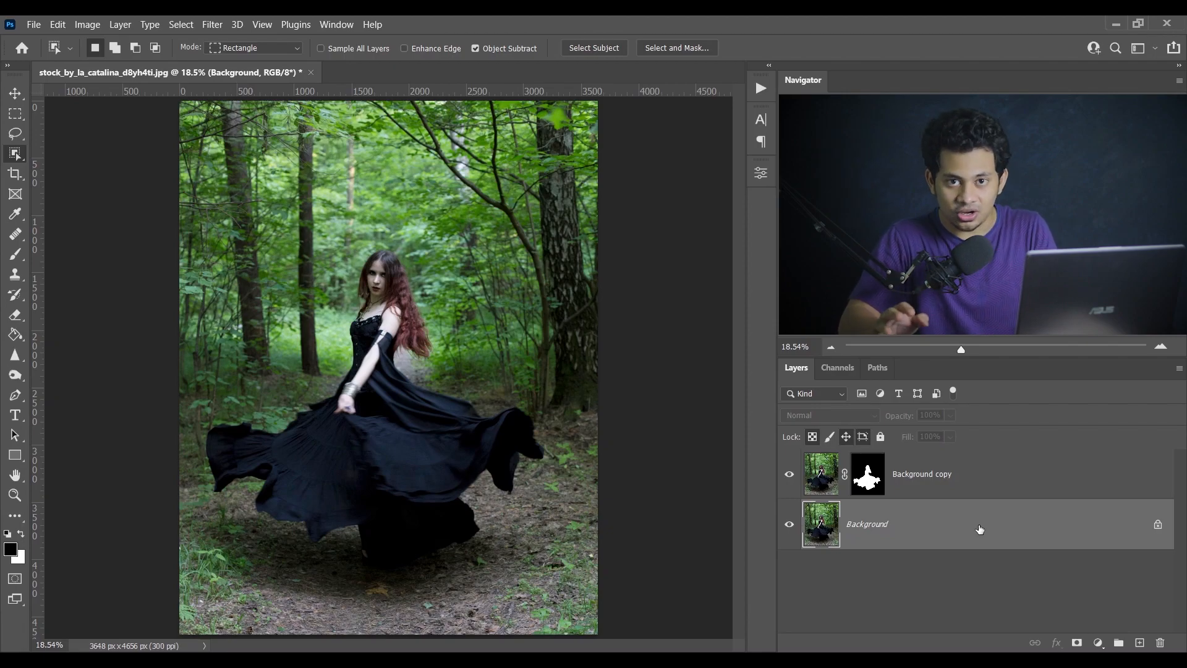
pyautogui.hotkey('ctrl', 'j')
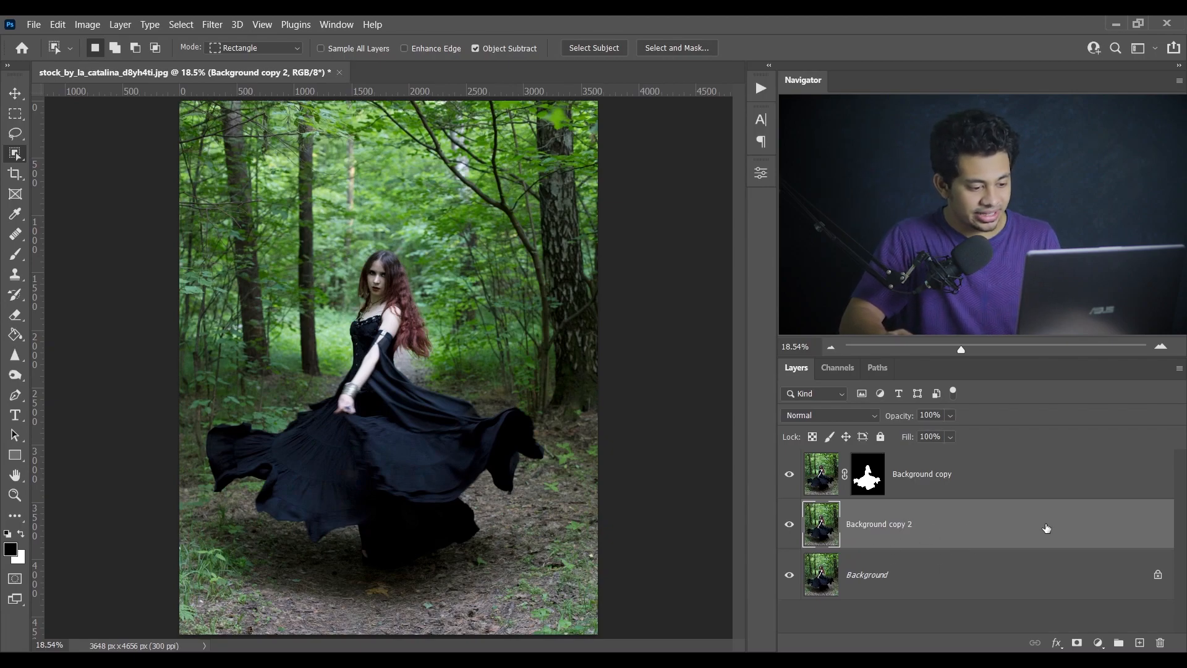
# - Load the cutout layer's mask as a selection and make the duplicated background layer active
pyautogui.click(922, 482)
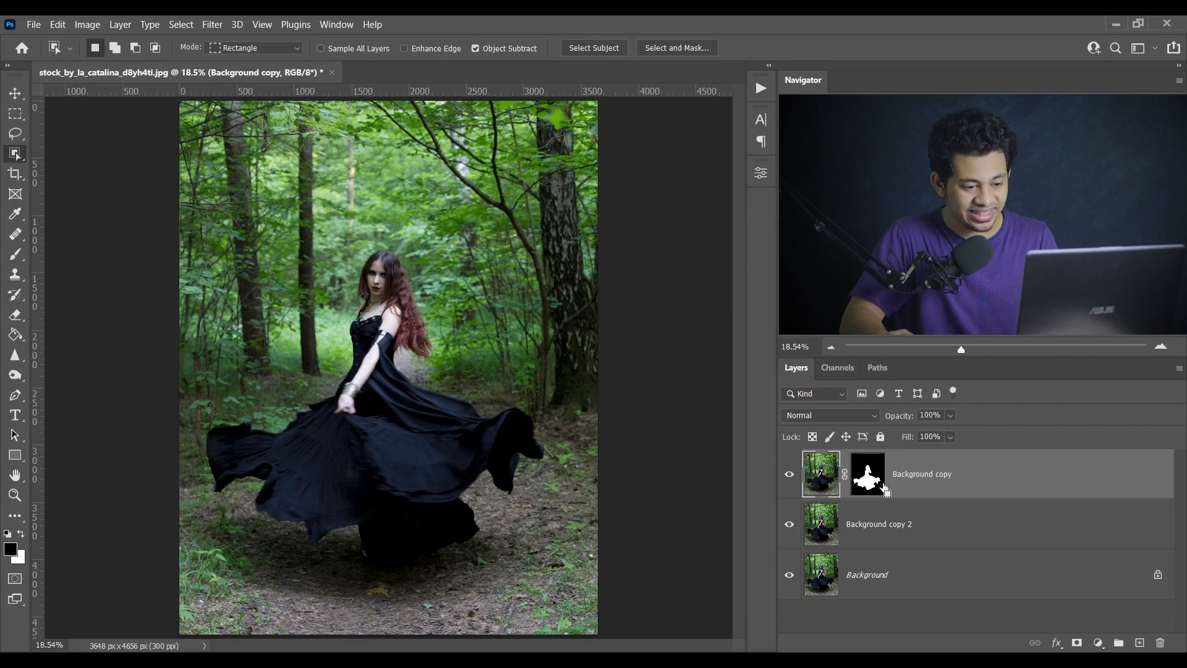
pyautogui.keyDown('ctrl'); pyautogui.click(868, 488); pyautogui.keyUp('ctrl')
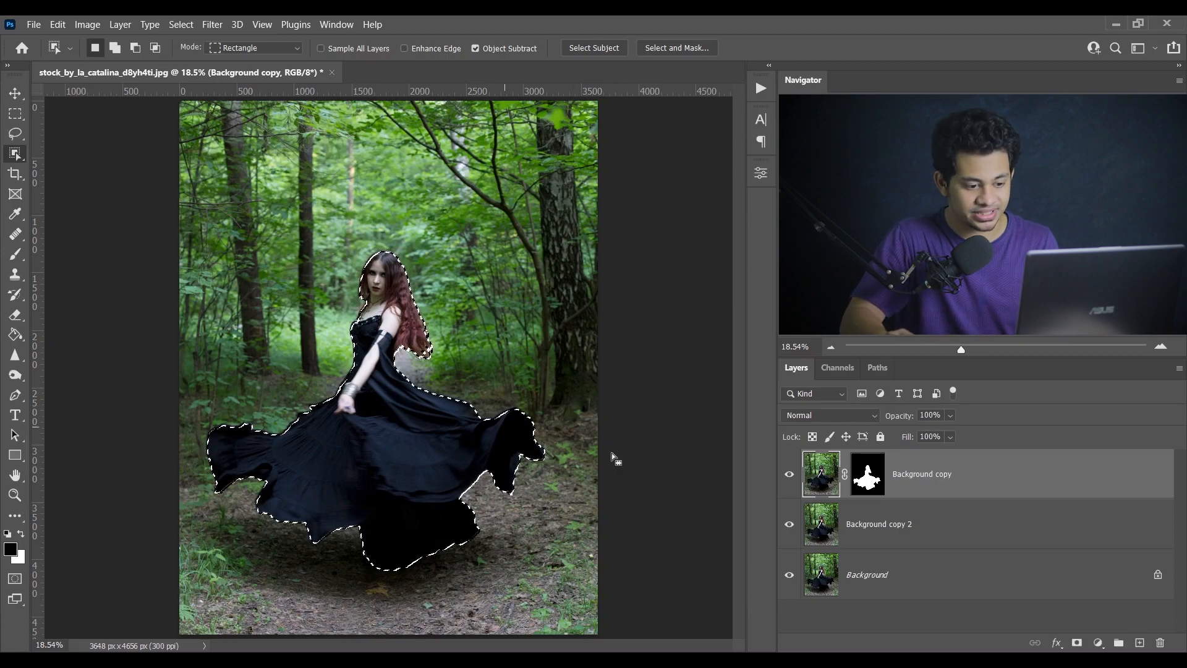
pyautogui.click(970, 535)
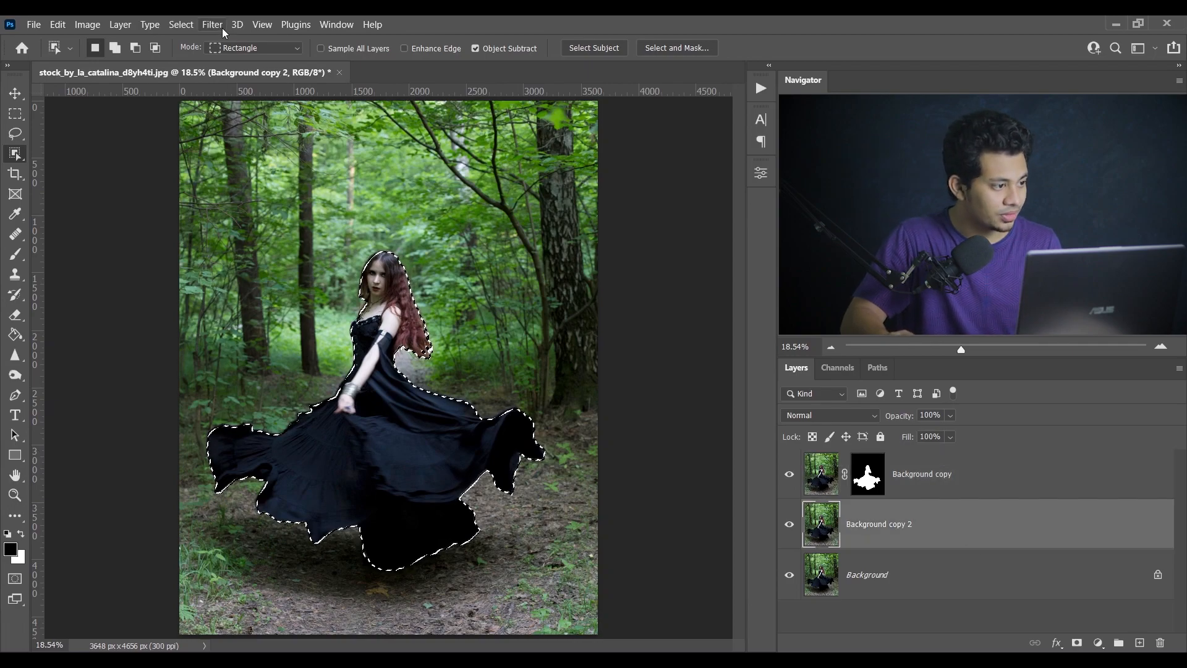
# - Expand the selection around the woman by 25 pixels
pyautogui.click(188, 23)
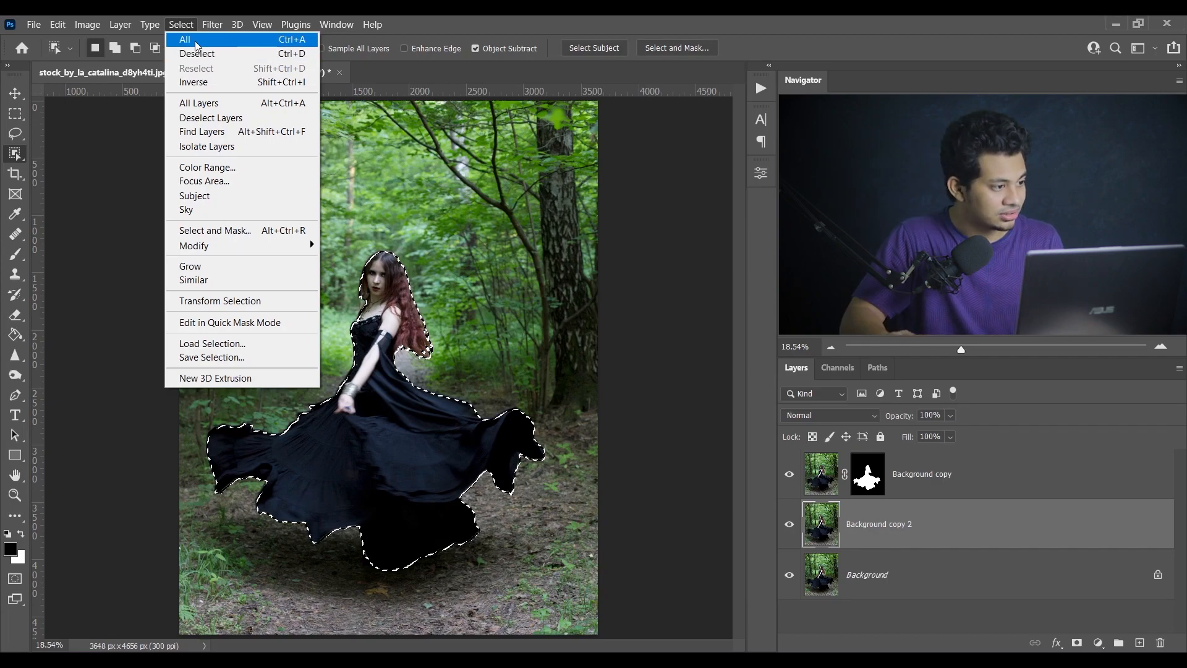
pyautogui.moveTo(241, 246)
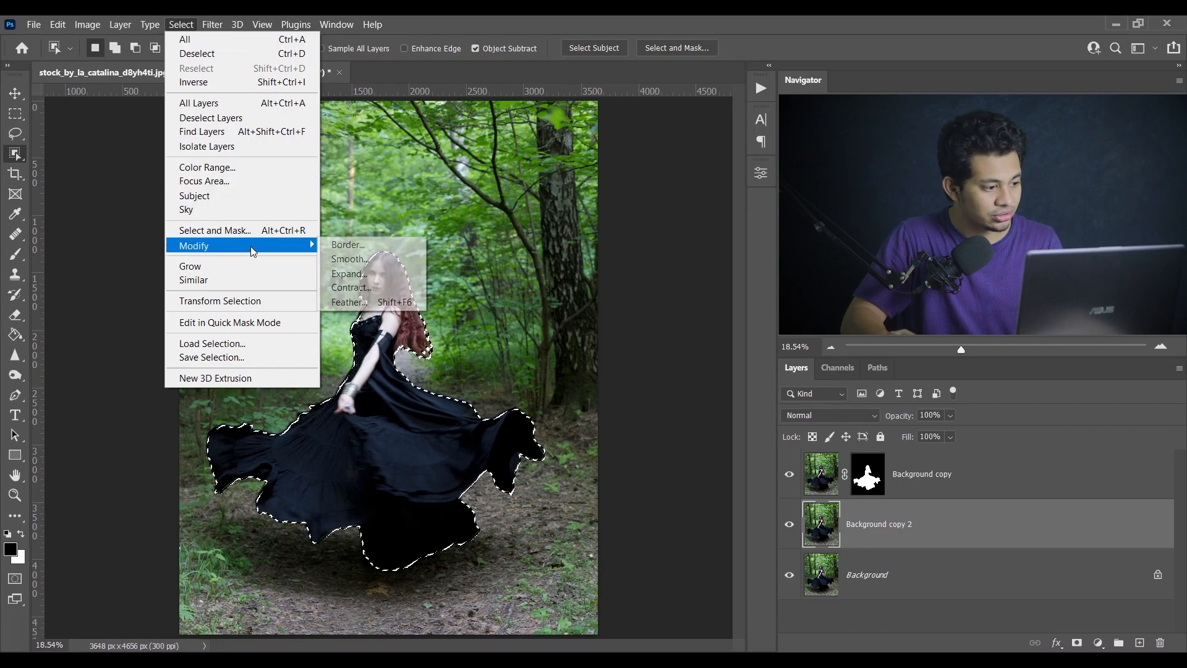
pyautogui.click(377, 278)
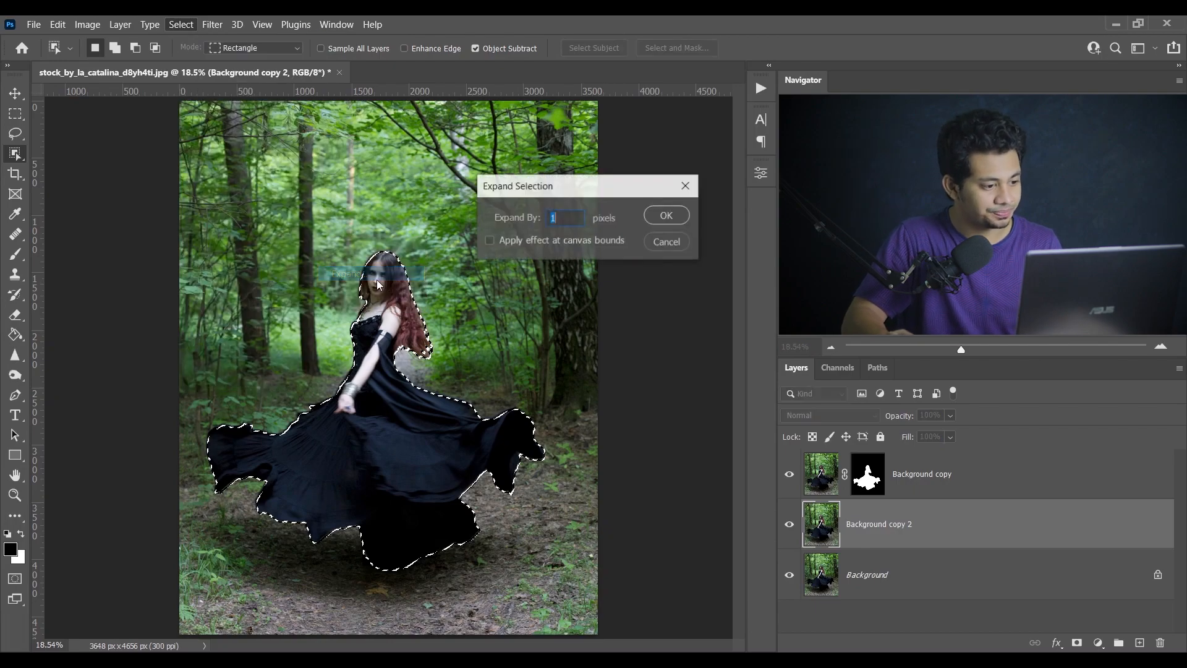
pyautogui.write('25')
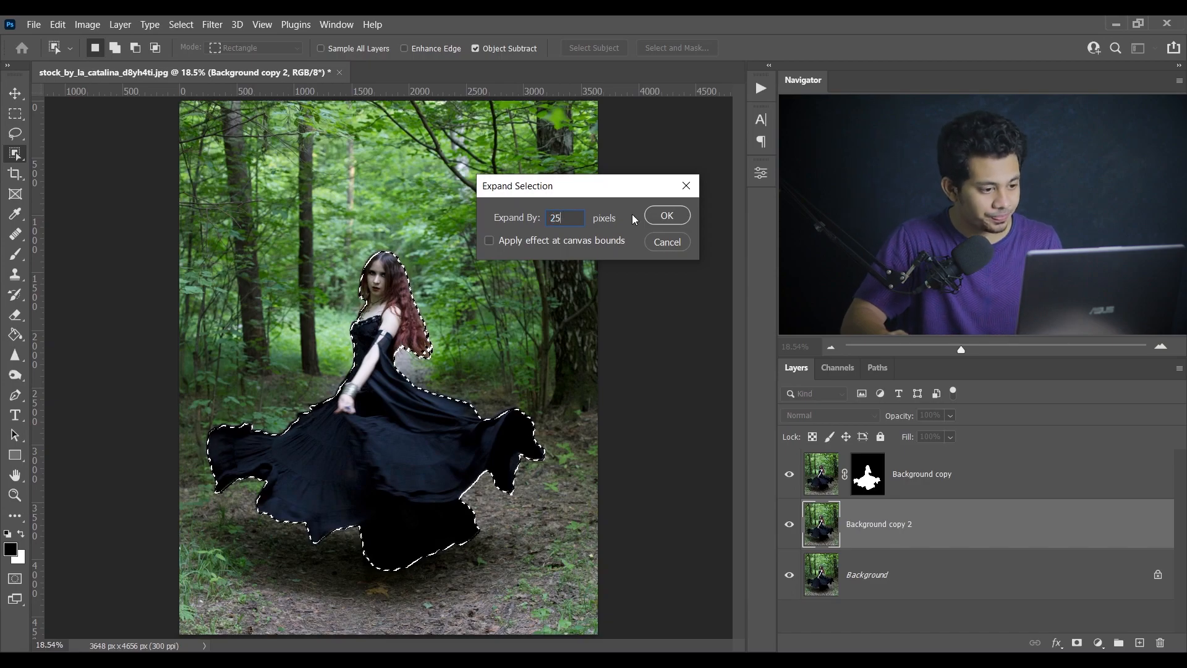
pyautogui.click(654, 217)
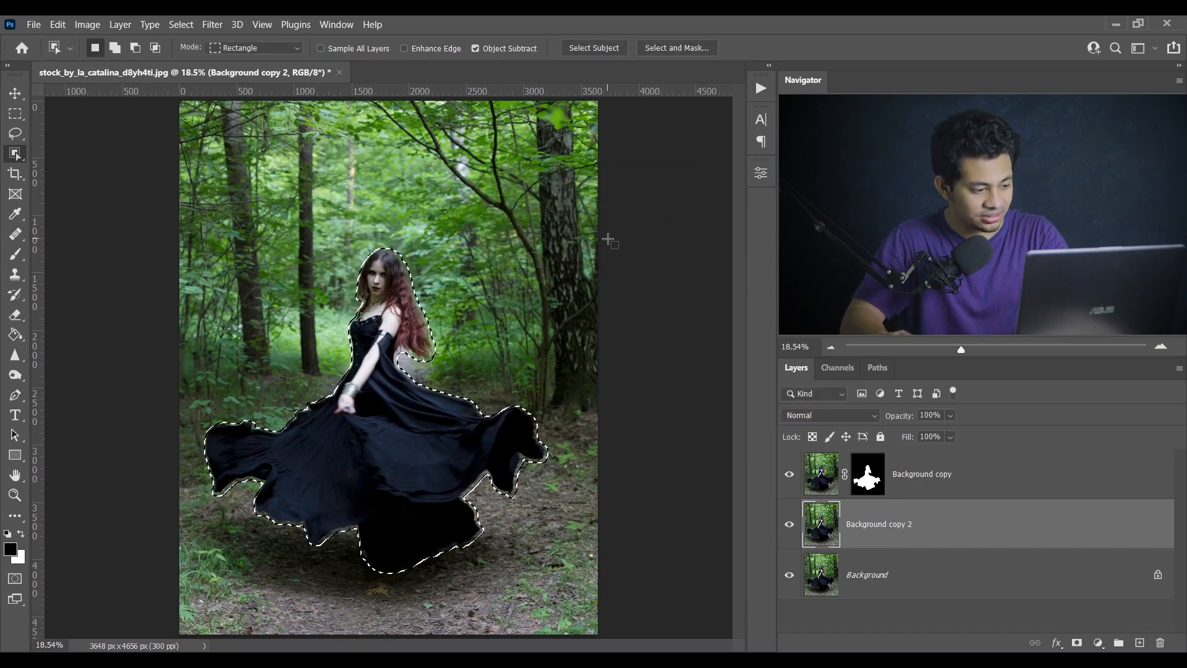
# - Remove the woman from the background copy with Content-Aware Fill output to the current layer, and clear the selection
pyautogui.scroll(3, 544, 281)
pyautogui.scroll(1, 544, 281)
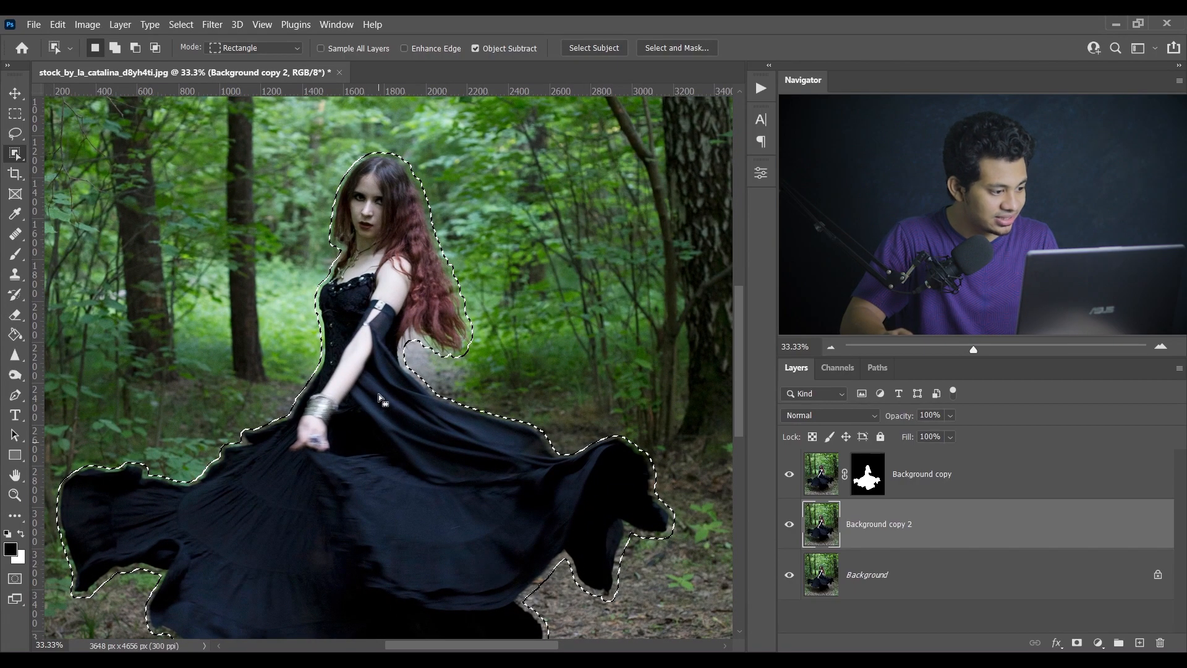
pyautogui.rightClick(404, 425)
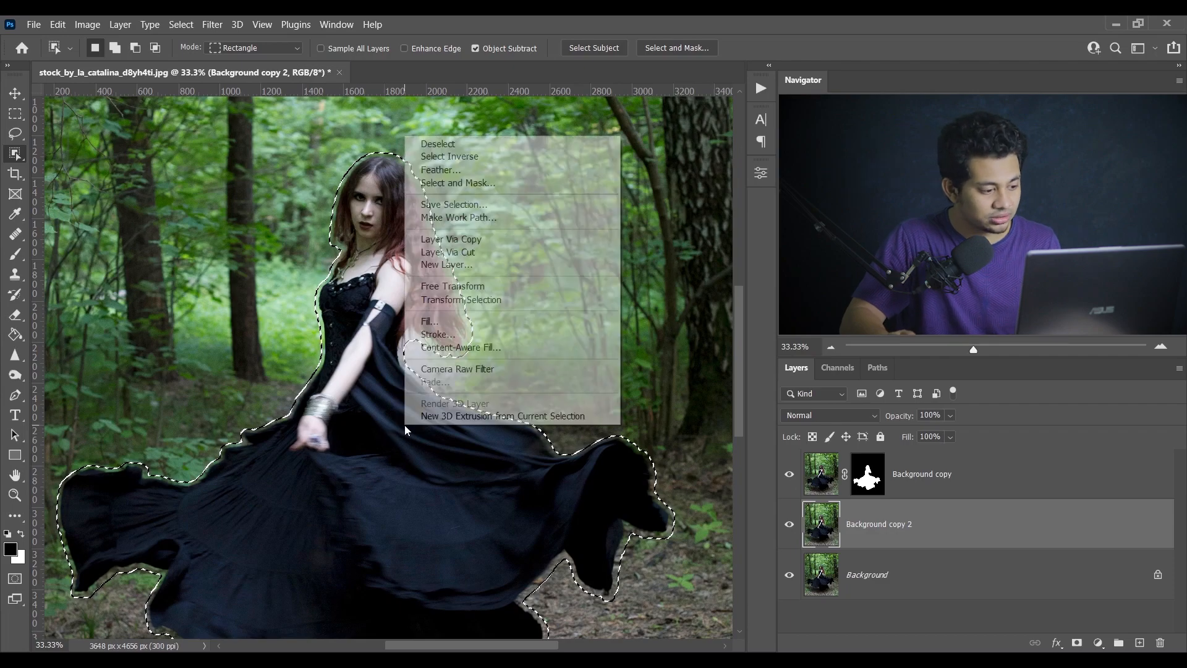
pyautogui.click(491, 350)
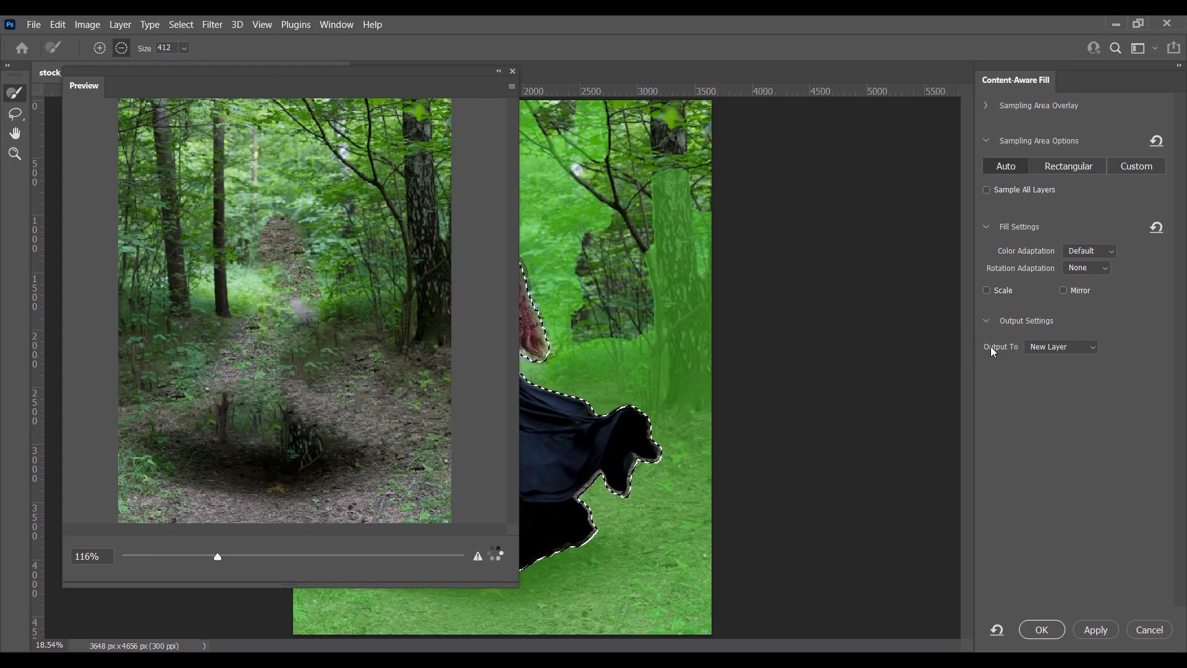
pyautogui.click(1061, 346)
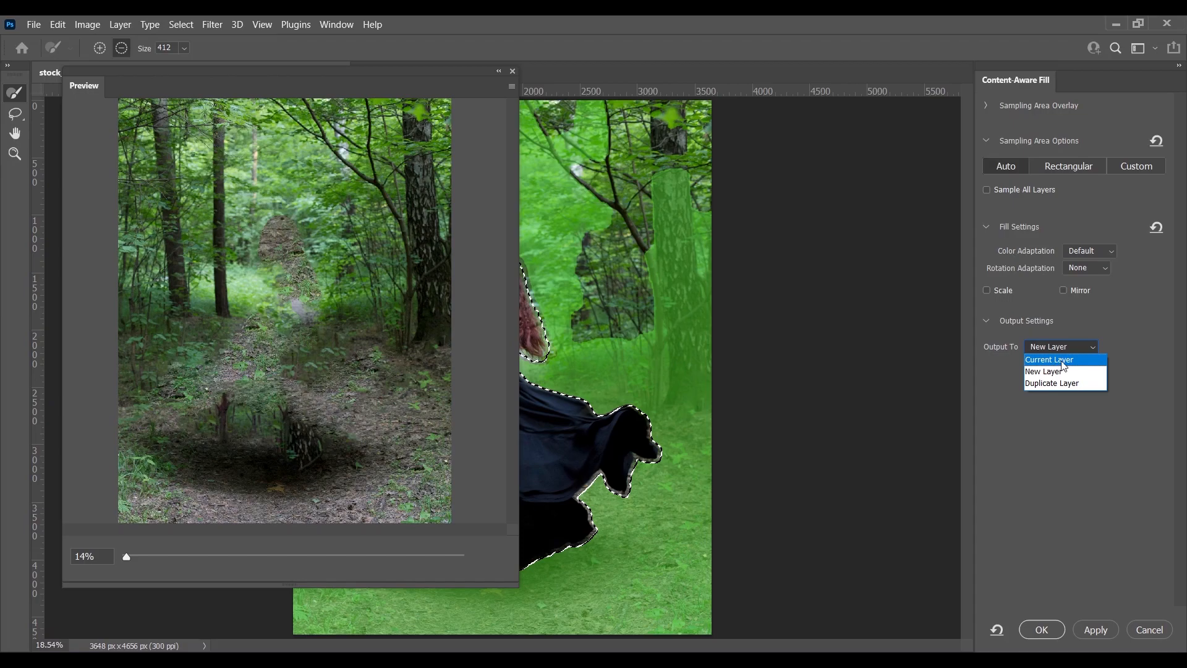
pyautogui.click(1062, 362)
pyautogui.click(1043, 631)
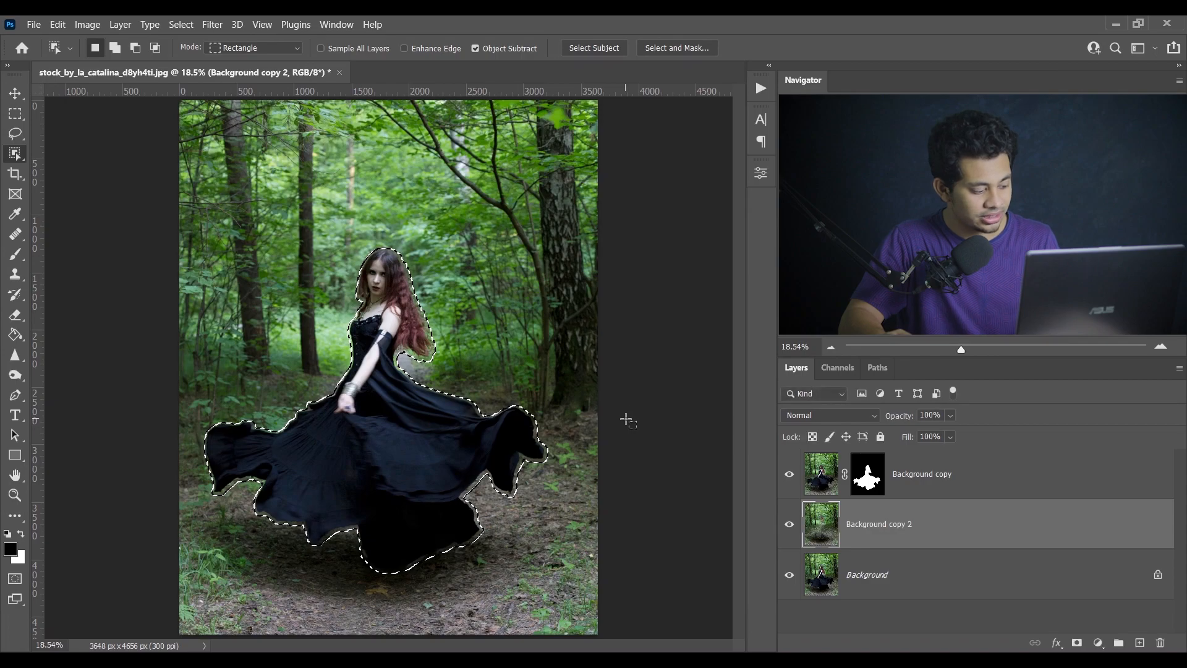
pyautogui.hotkey('ctrl', 'd')
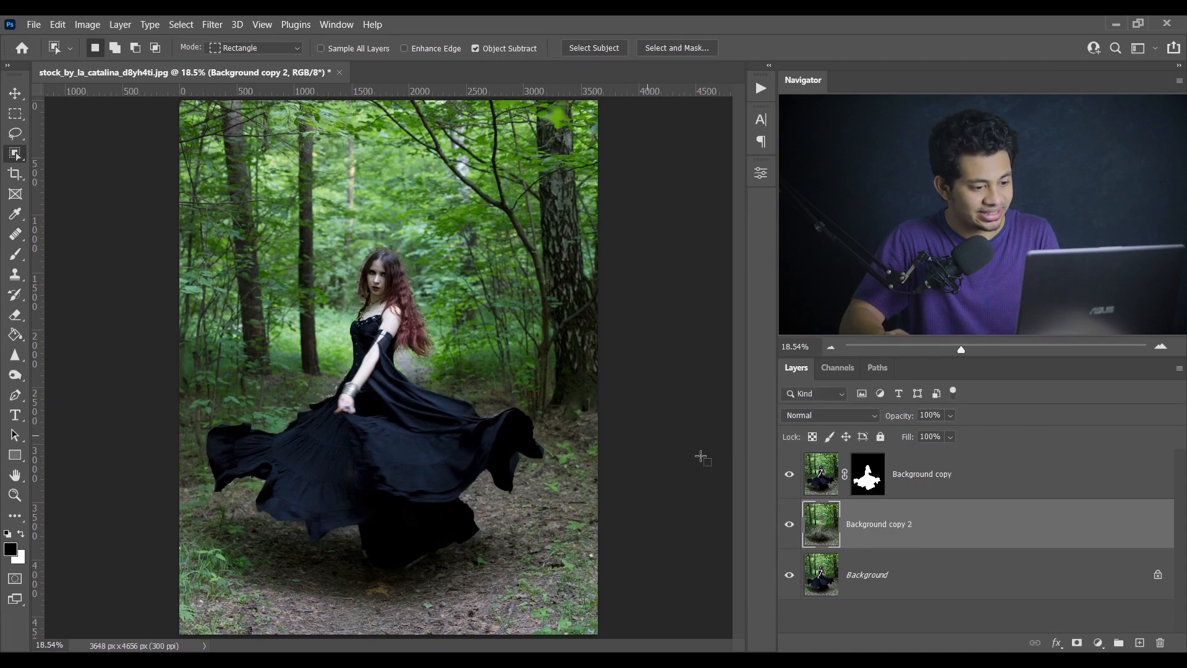
# - Hide and reshow the masked cutout layer to check the filled background beneath it
pyautogui.click(789, 476)
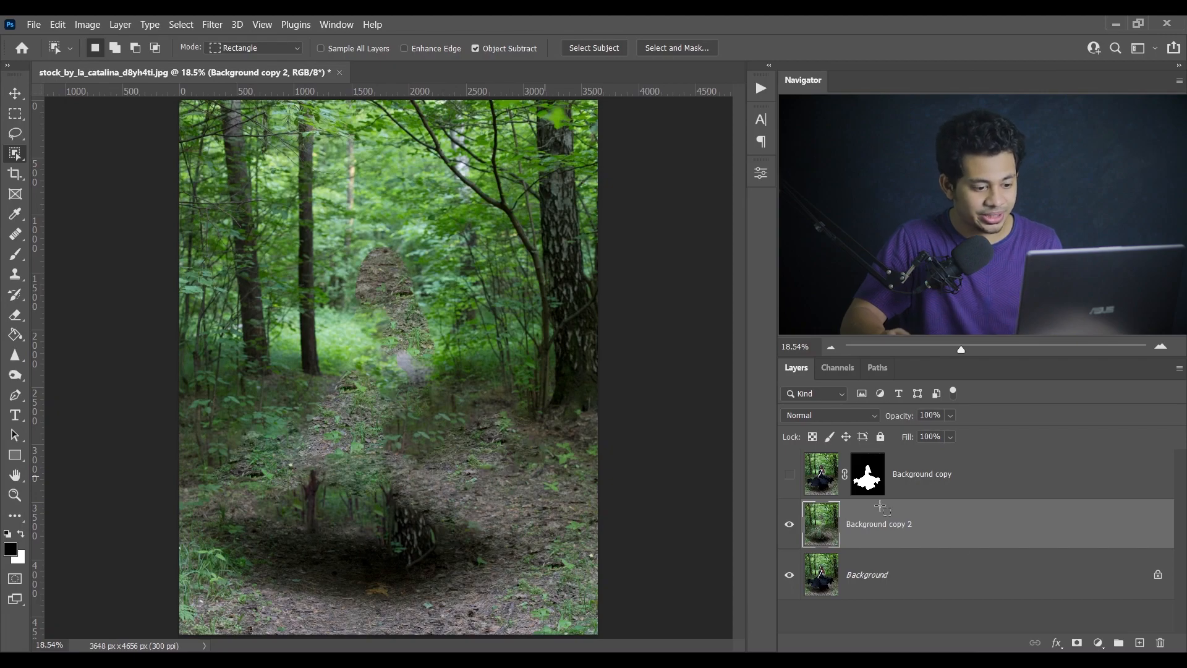
pyautogui.click(790, 476)
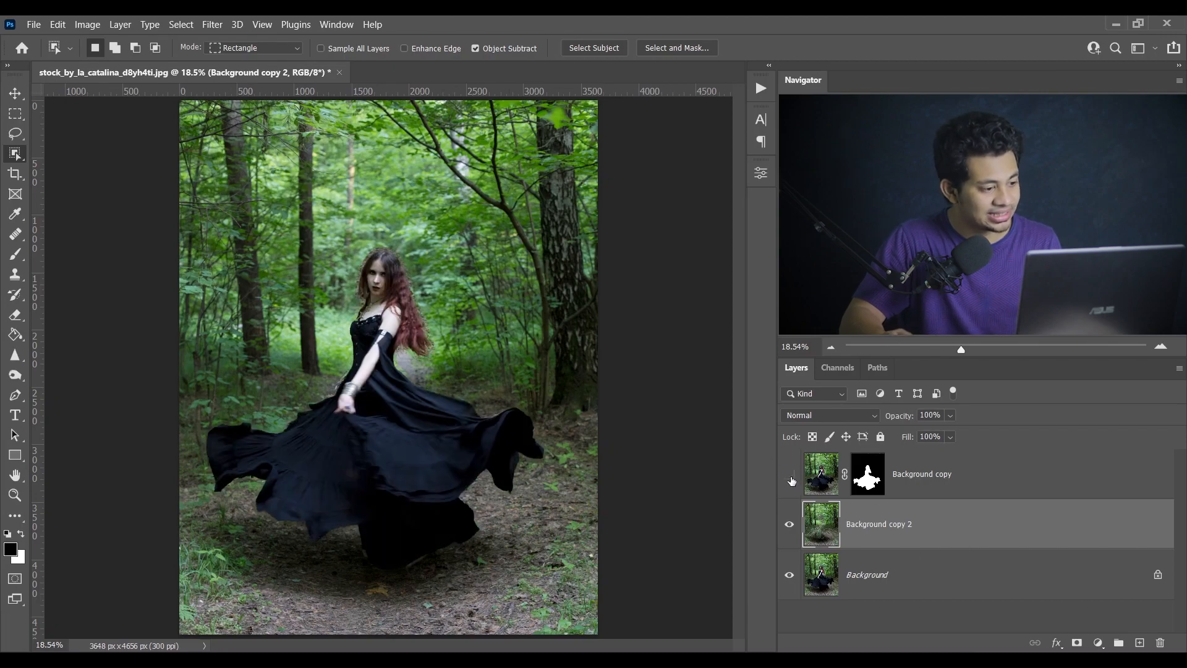
pyautogui.click(790, 475)
pyautogui.click(790, 475)
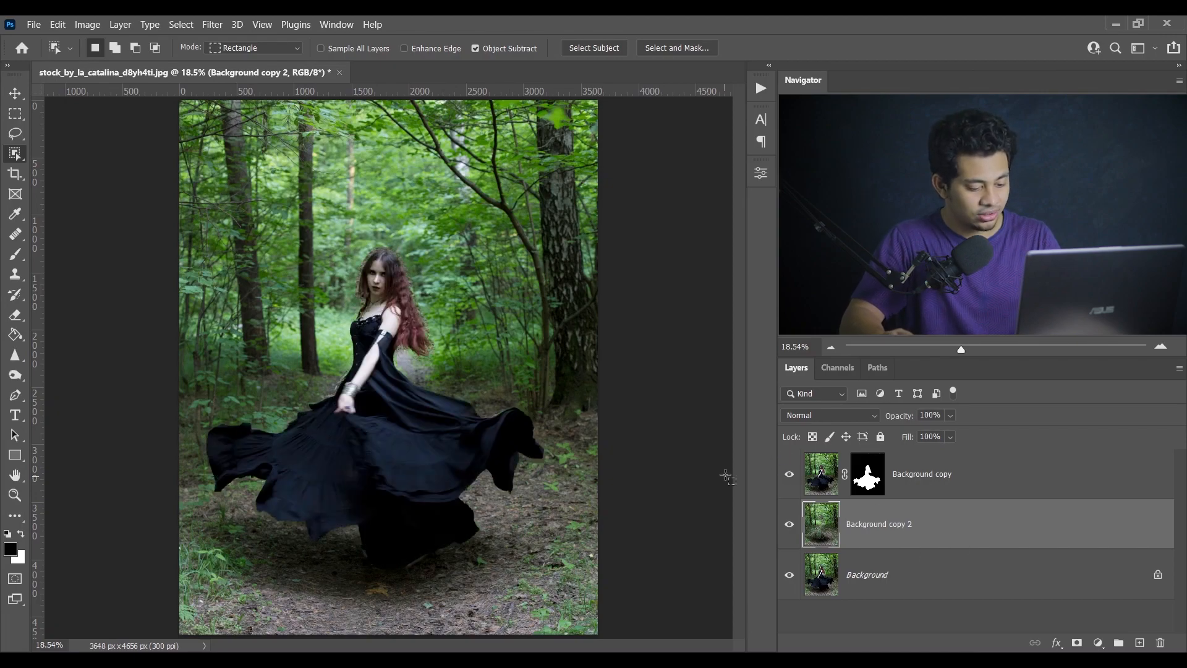
# - Examine the edges around the woman's hair, waist and dress for leftover fringes from the fill
pyautogui.hotkey('ctrl', '+')
pyautogui.hotkey('ctrl', '+')
pyautogui.hotkey('ctrl', '+')
pyautogui.hotkey('ctrl', '+')
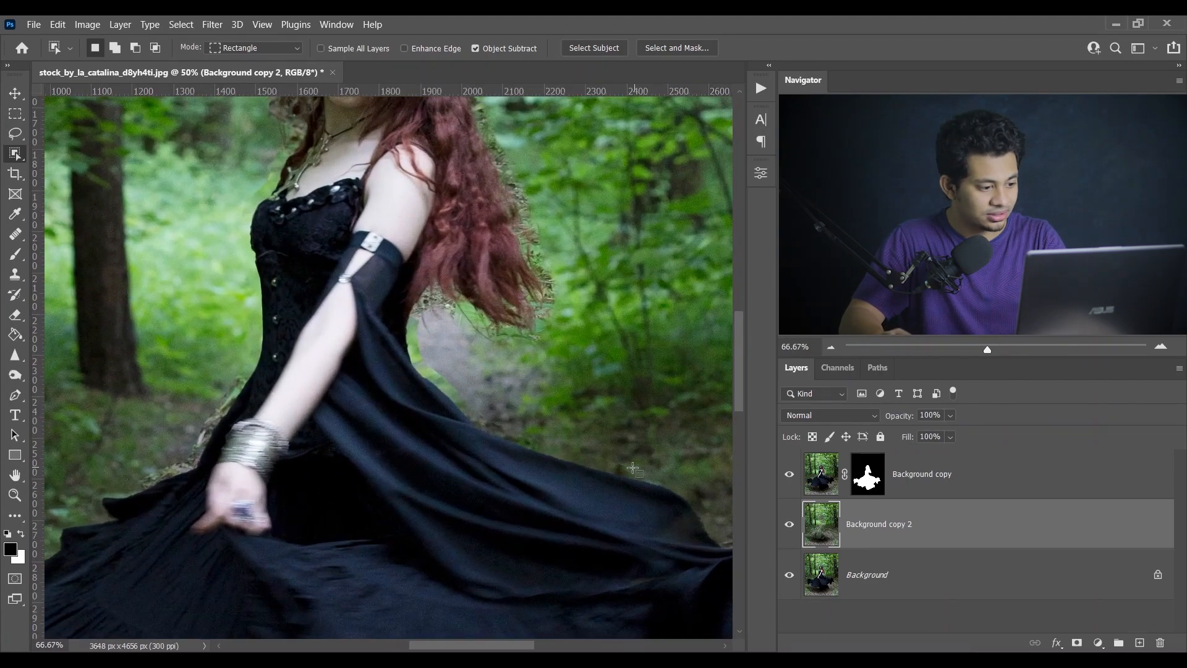
pyautogui.moveTo(466, 456); pyautogui.dragTo(405, 315)
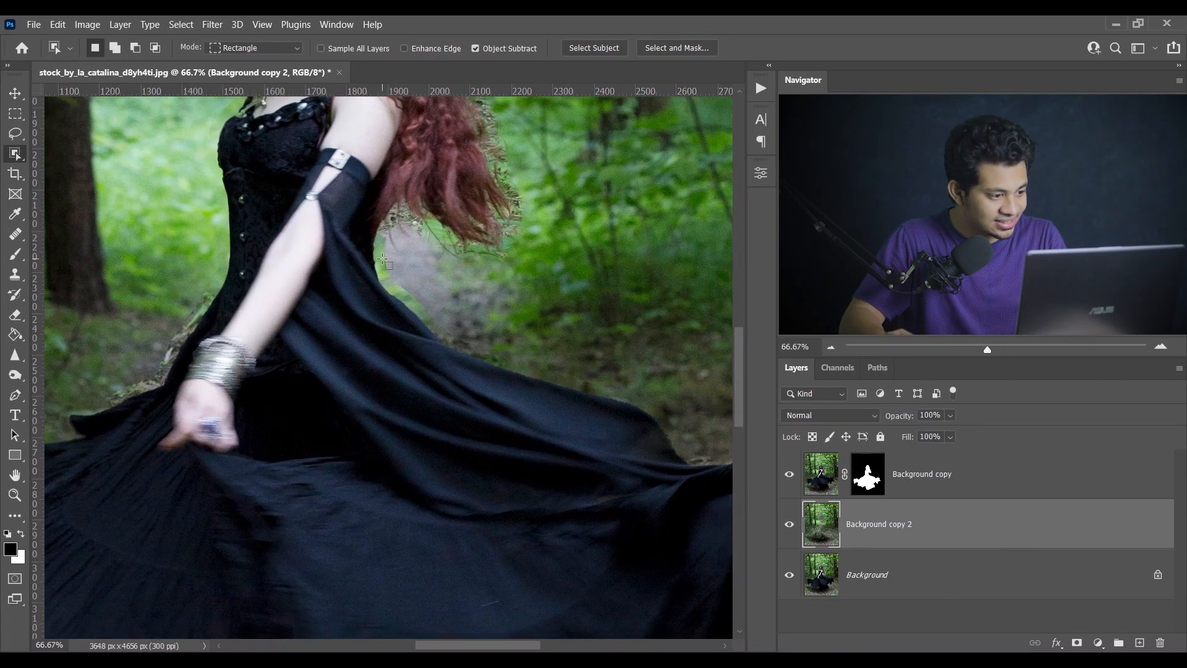
pyautogui.moveTo(243, 309); pyautogui.dragTo(341, 300)
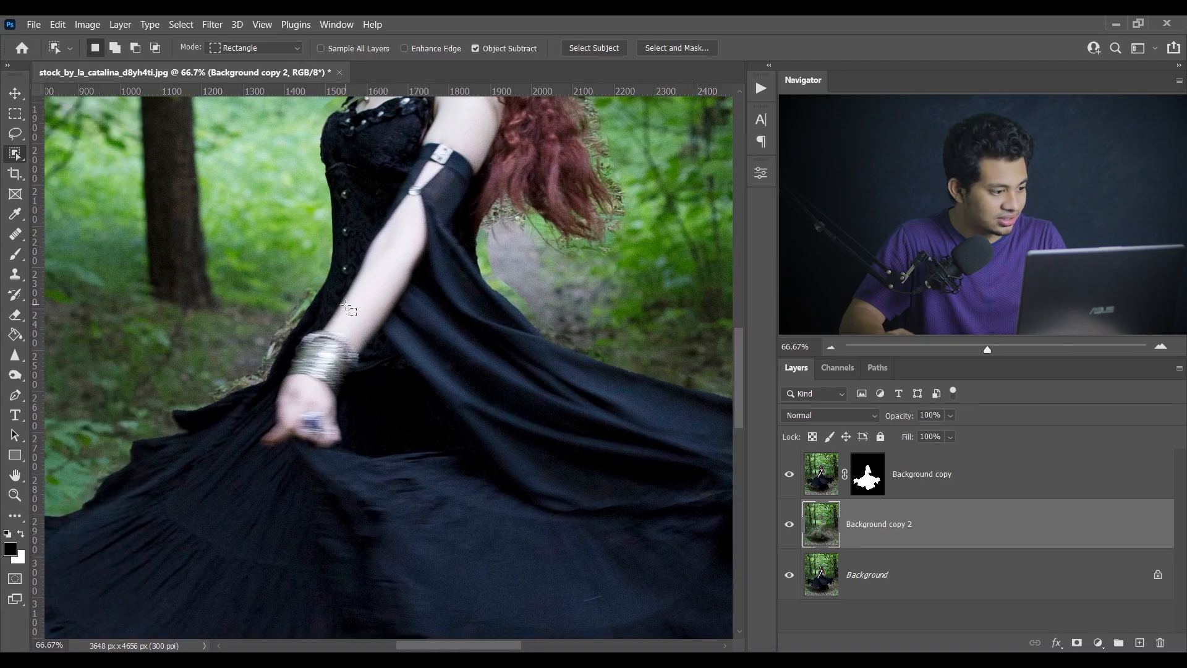
pyautogui.press('v')
pyautogui.moveTo(321, 376); pyautogui.dragTo(575, 179)
pyautogui.moveTo(474, 251); pyautogui.dragTo(221, 383)
pyautogui.moveTo(494, 259); pyautogui.dragTo(280, 231)
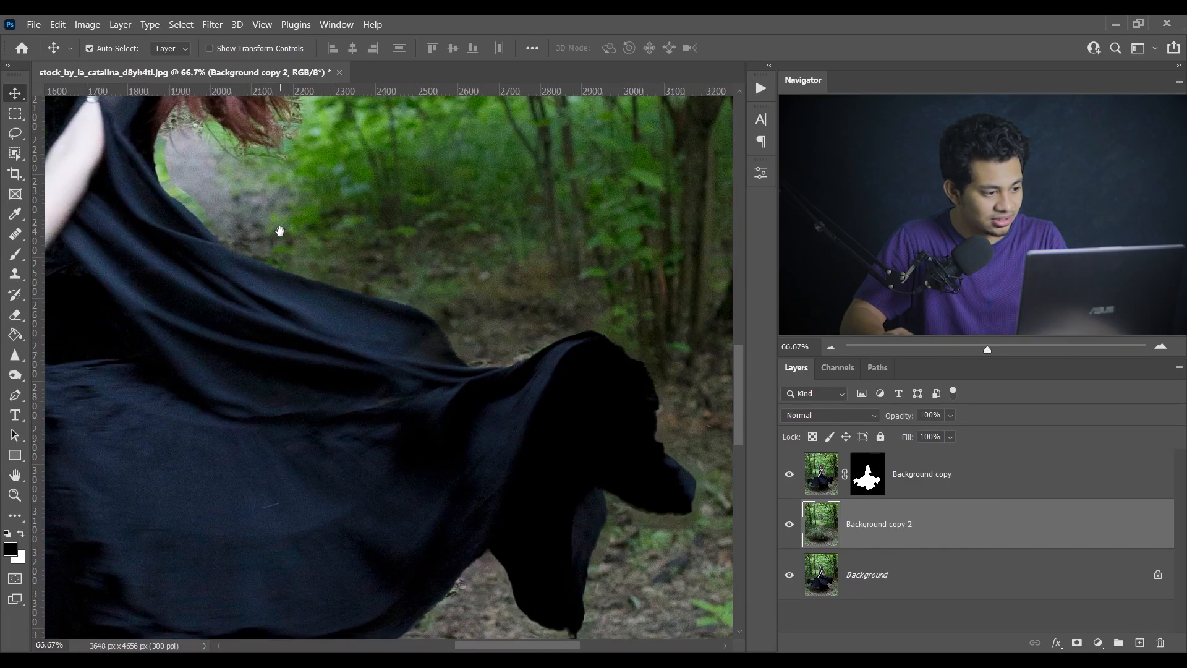
pyautogui.moveTo(209, 255); pyautogui.dragTo(389, 318)
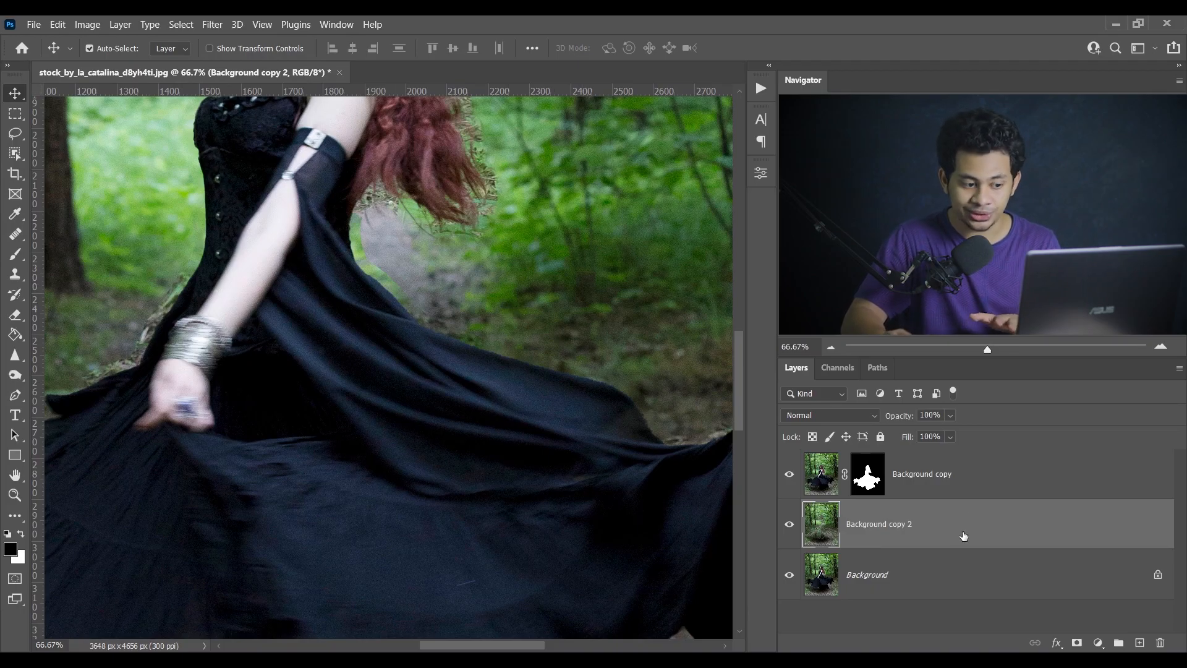
# - Clone nearby path and foliage texture over the fringes beside the waist and hair on the background copy with the Clone Stamp tool
pyautogui.click(20, 281)
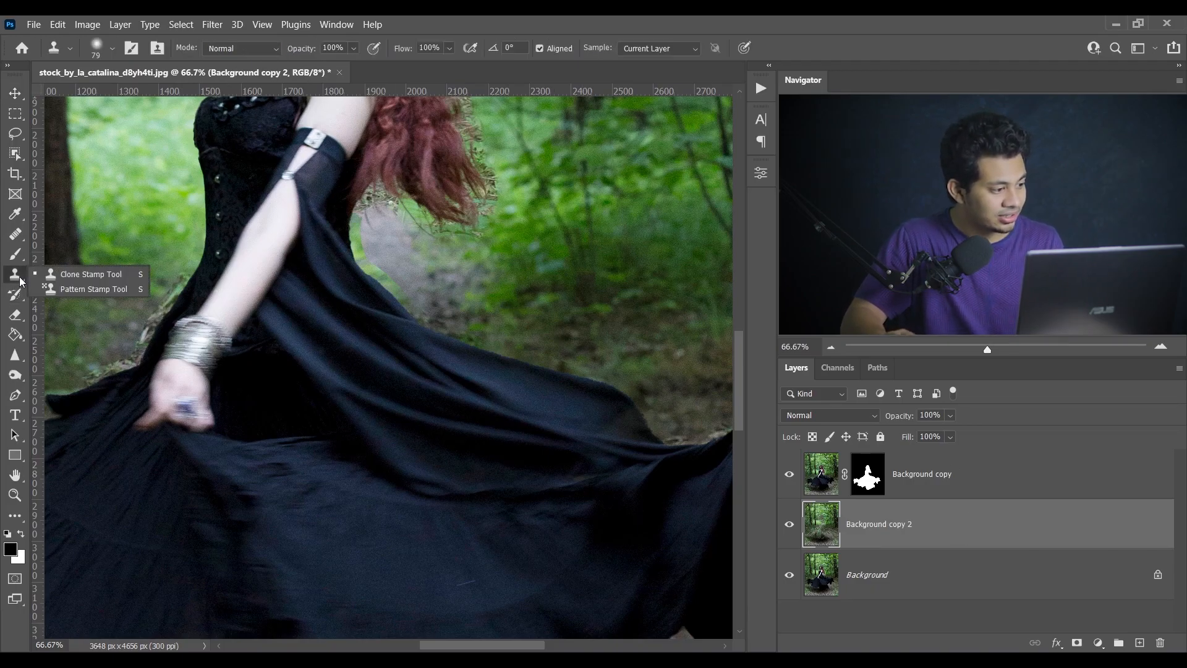
pyautogui.click(94, 276)
pyautogui.moveTo(499, 268)
pyautogui.mouseDown()
pyautogui.moveTo(267, 254)
pyautogui.moveTo(371, 264)
pyautogui.mouseUp()
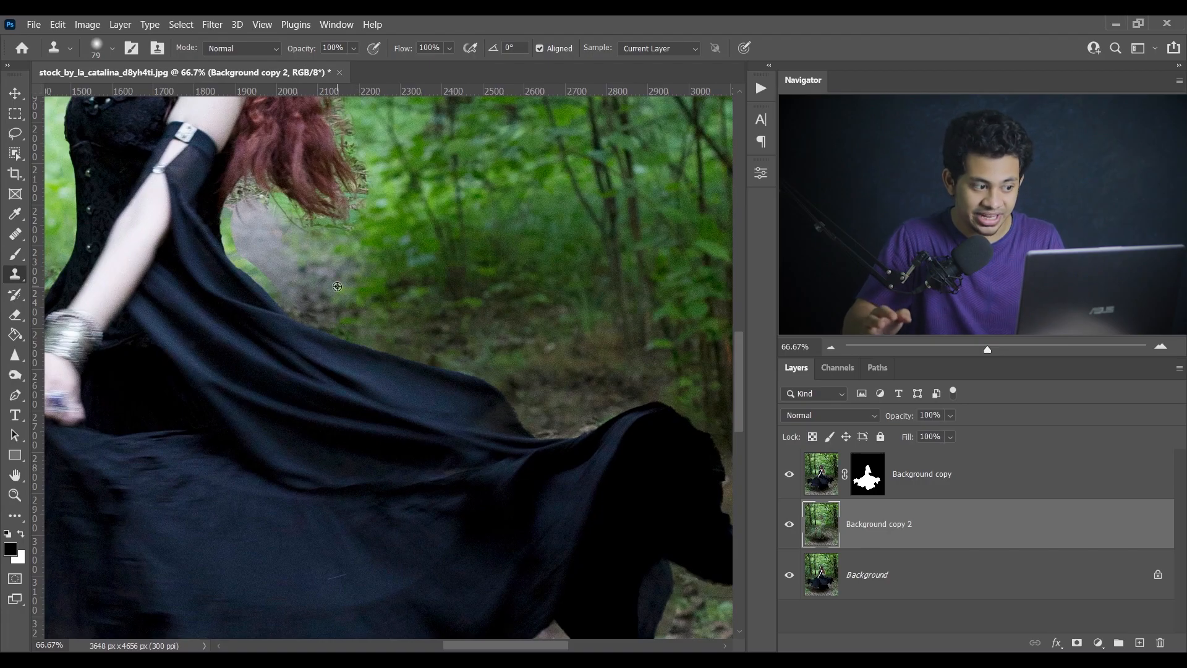
pyautogui.keyDown('alt'); pyautogui.click(345, 275); pyautogui.keyUp('alt')
pyautogui.moveTo(235, 258)
pyautogui.mouseDown()
pyautogui.moveTo(282, 293)
pyautogui.moveTo(269, 276)
pyautogui.moveTo(287, 282)
pyautogui.mouseUp()
pyautogui.keyDown('alt'); pyautogui.click(295, 266); pyautogui.keyUp('alt')
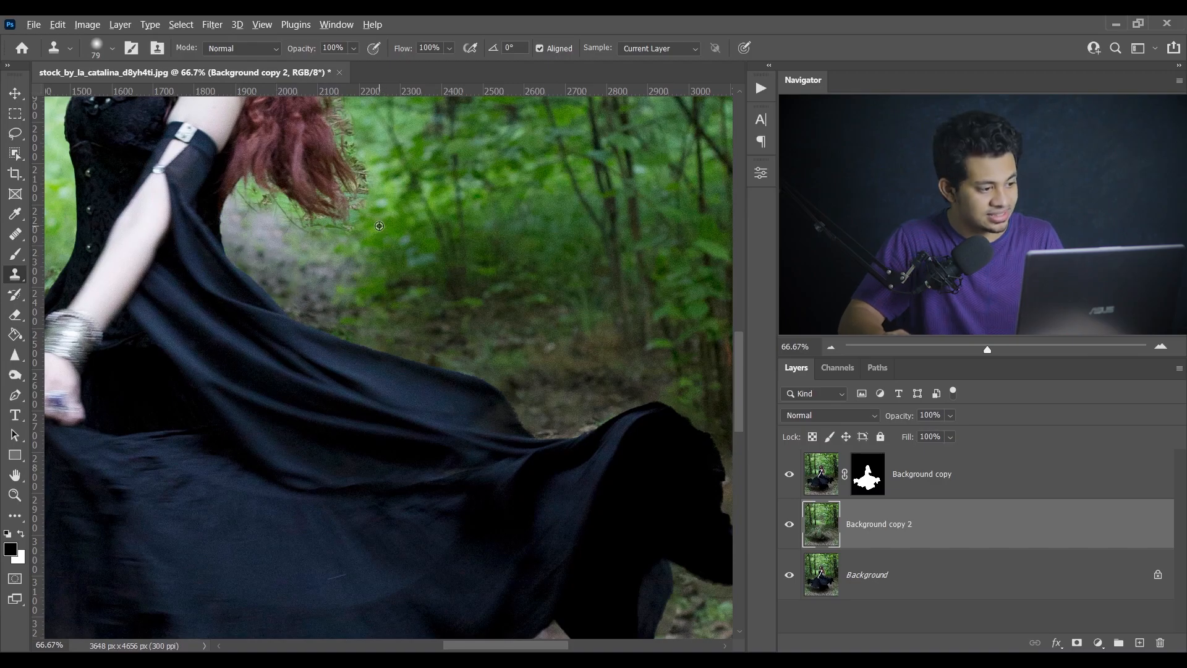
pyautogui.keyDown('alt'); pyautogui.click(393, 245); pyautogui.keyUp('alt')
pyautogui.moveTo(365, 211)
pyautogui.mouseDown()
pyautogui.moveTo(340, 181)
pyautogui.moveTo(362, 188)
pyautogui.moveTo(355, 158)
pyautogui.moveTo(371, 226)
pyautogui.moveTo(340, 249)
pyautogui.moveTo(291, 217)
pyautogui.mouseUp()
pyautogui.keyDown('alt'); pyautogui.click(342, 264); pyautogui.keyUp('alt')
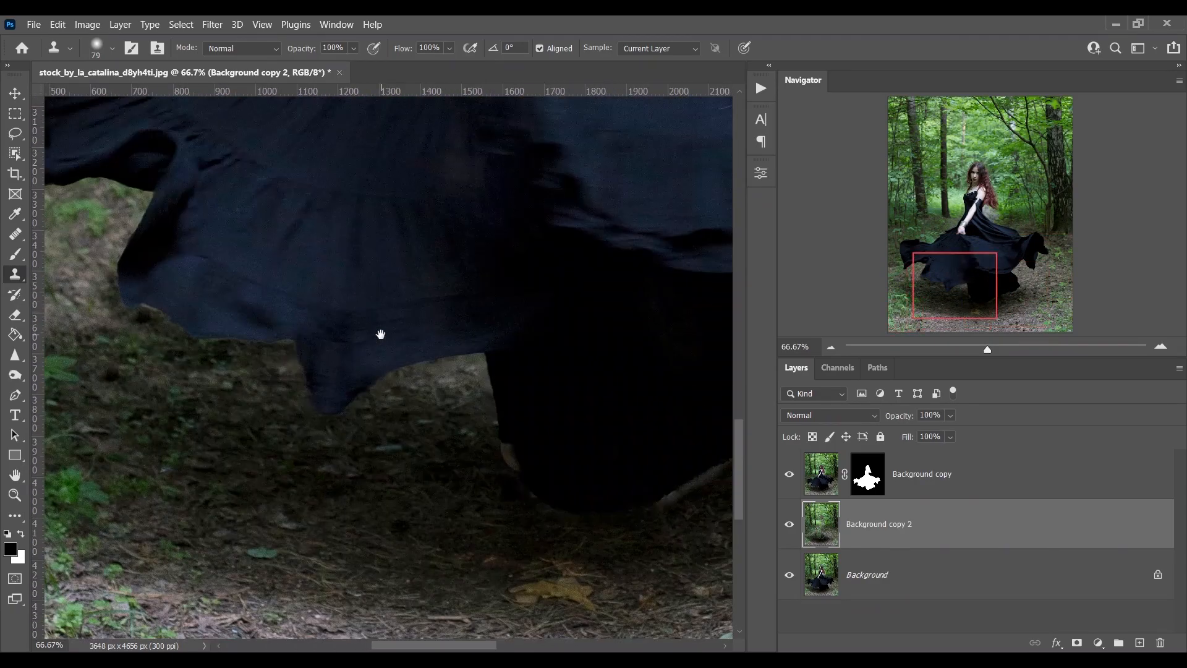
# - Examine the retouched edges around the dress hem and hair, and the background with the cutout temporarily hidden
pyautogui.moveTo(473, 377); pyautogui.dragTo(445, 389)
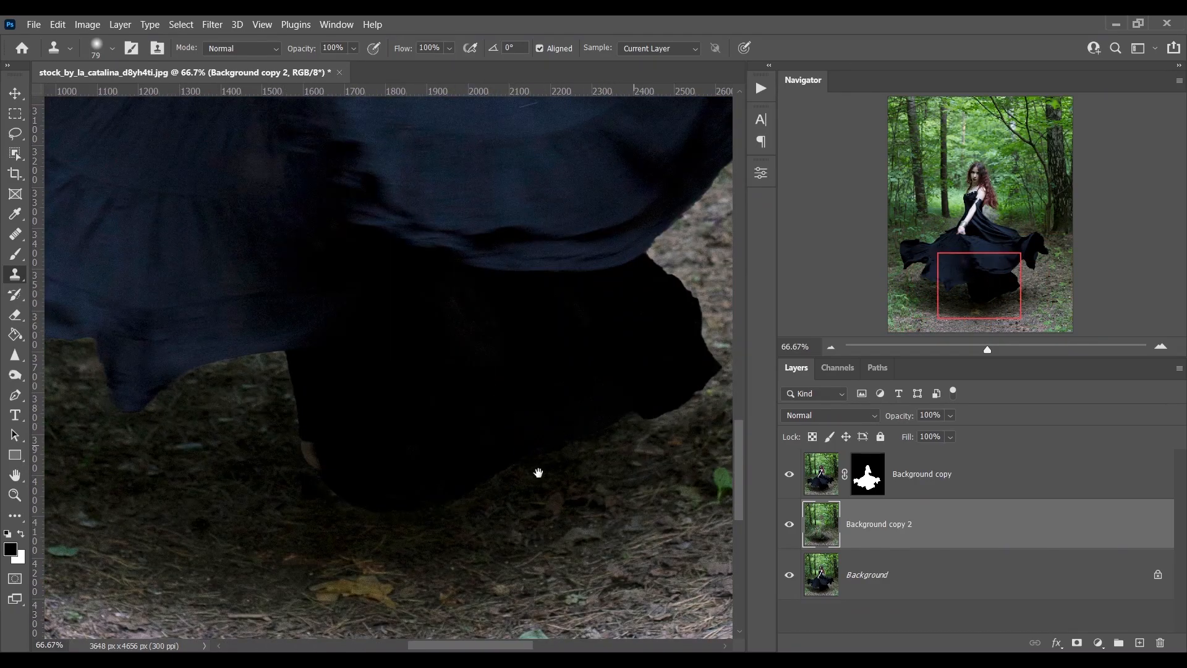
pyautogui.scroll(10, 537, 472)
pyautogui.moveTo(290, 204); pyautogui.dragTo(221, 514)
pyautogui.moveTo(322, 209)
pyautogui.mouseDown()
pyautogui.moveTo(449, 326)
pyautogui.moveTo(519, 494)
pyautogui.moveTo(537, 499)
pyautogui.moveTo(544, 540)
pyautogui.moveTo(447, 578)
pyautogui.moveTo(408, 562)
pyautogui.mouseUp()
pyautogui.moveTo(221, 288); pyautogui.dragTo(309, 224)
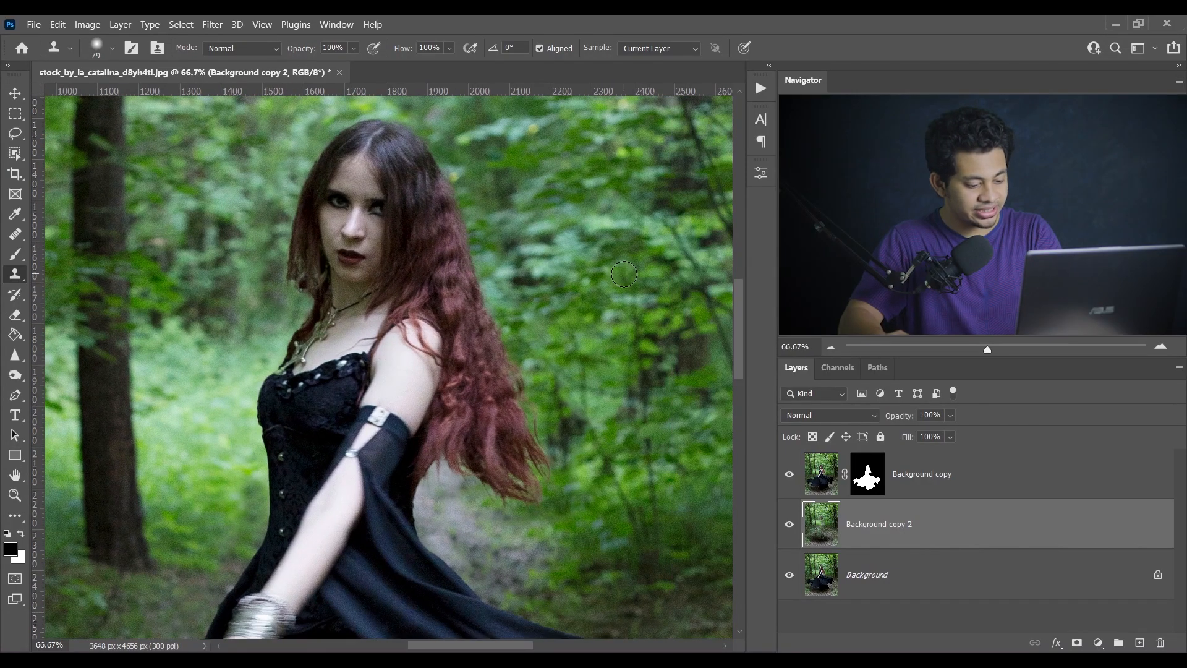
pyautogui.hotkey('ctrl', '0')
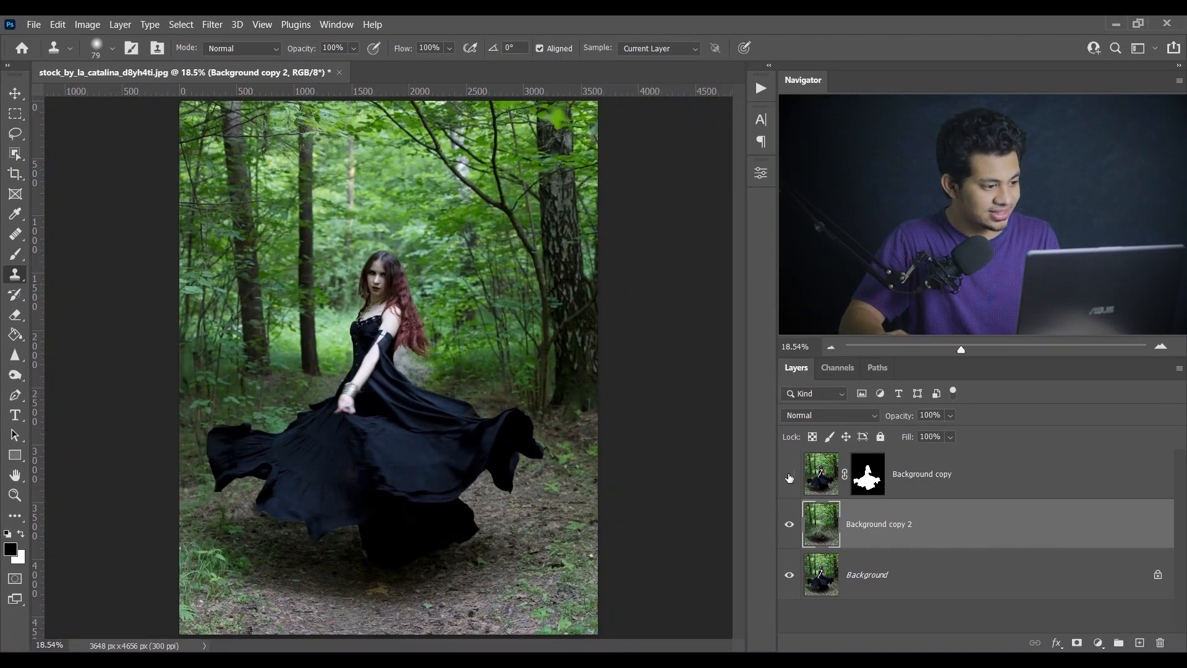
pyautogui.click(790, 475)
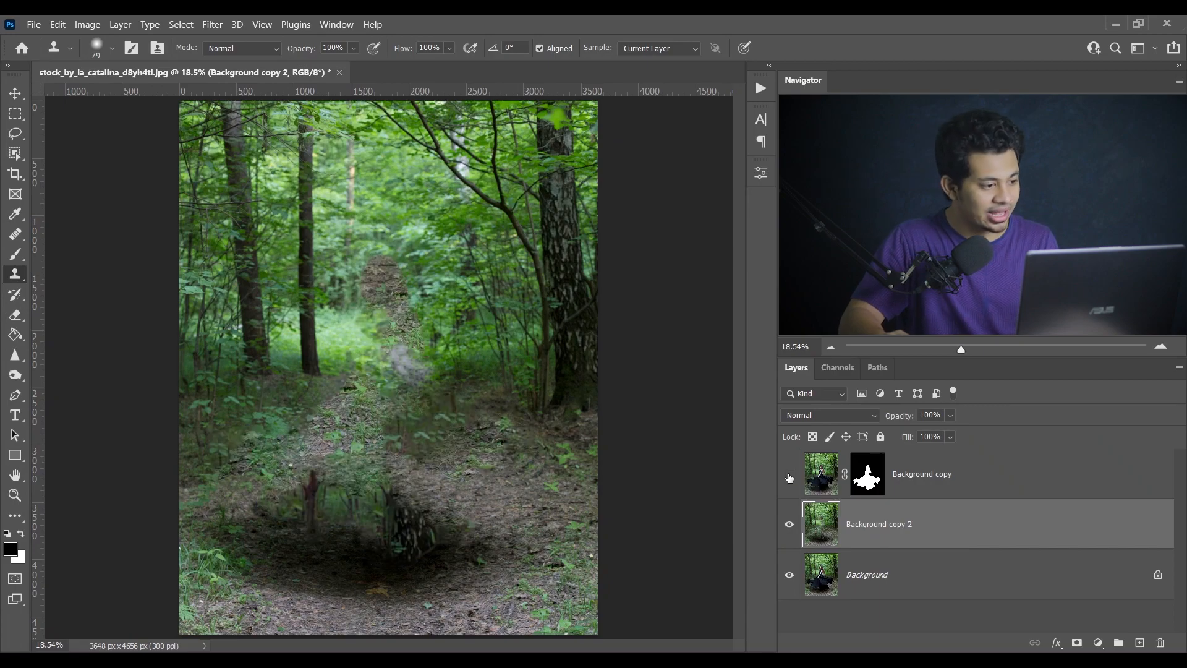
pyautogui.click(790, 475)
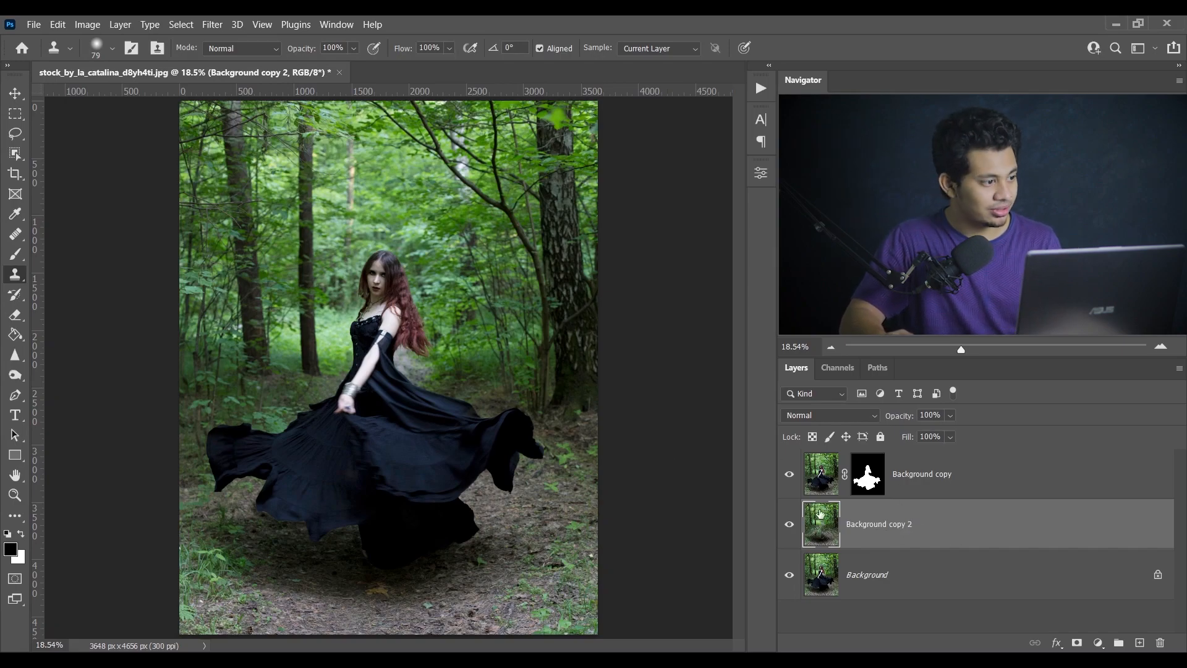
# - Start a Tilt-Shift blur on the background copy, centre its focus near the dress's lower hem, and set the blur to 81 px
pyautogui.click(213, 24)
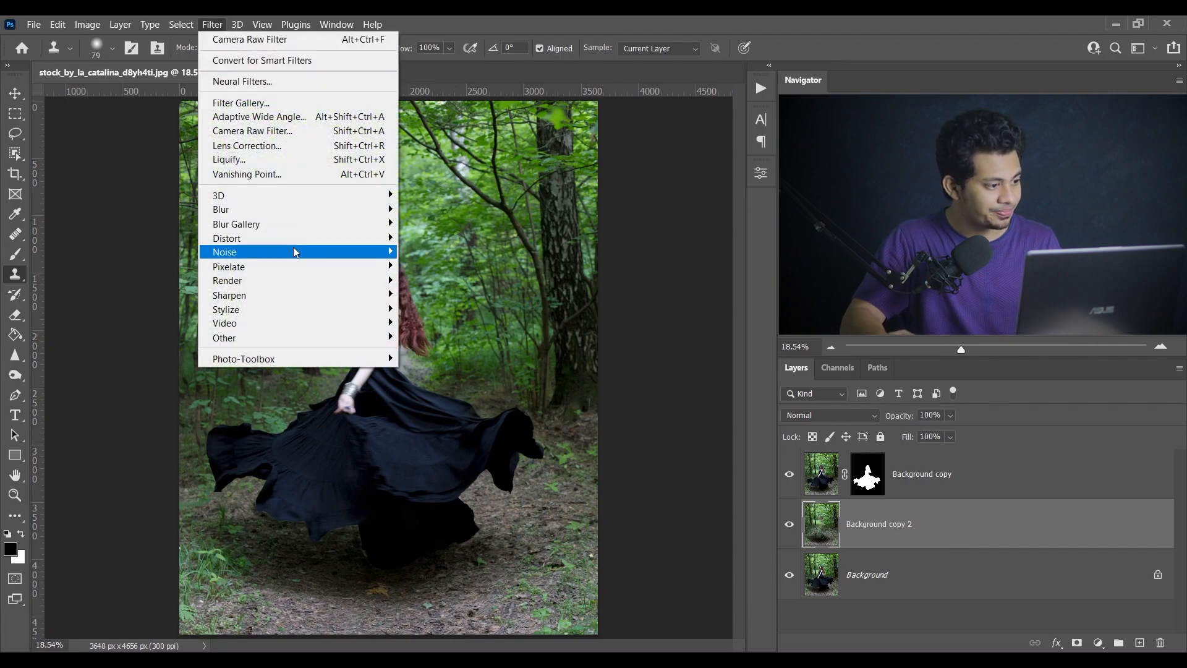
pyautogui.moveTo(326, 224)
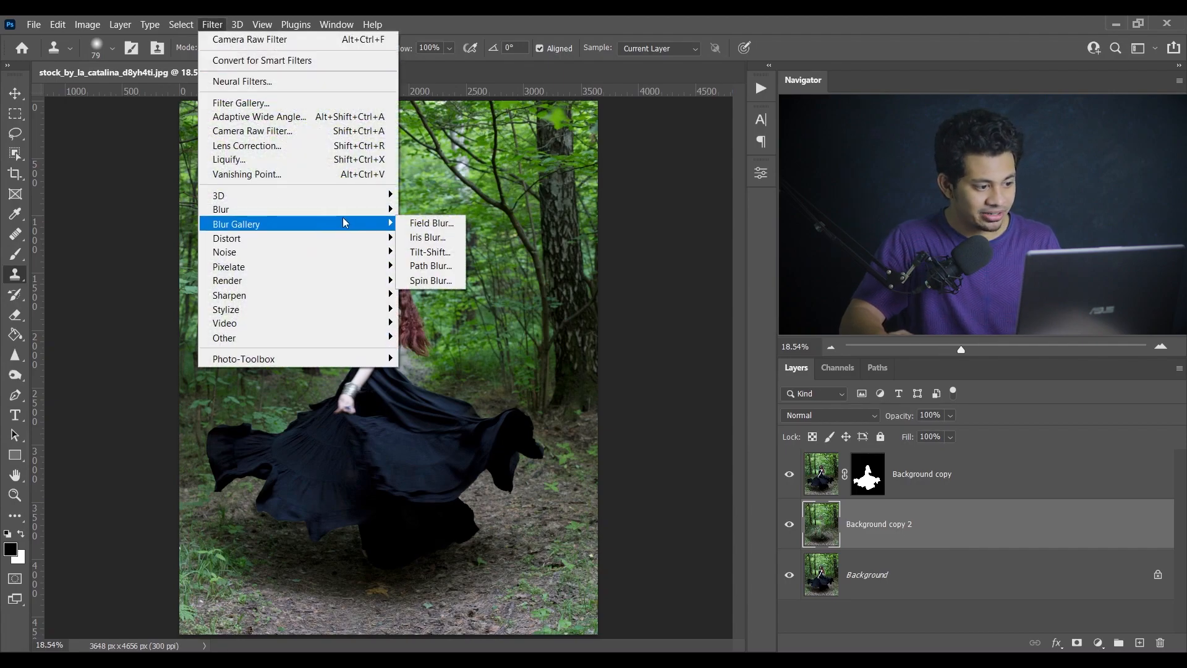
pyautogui.click(444, 252)
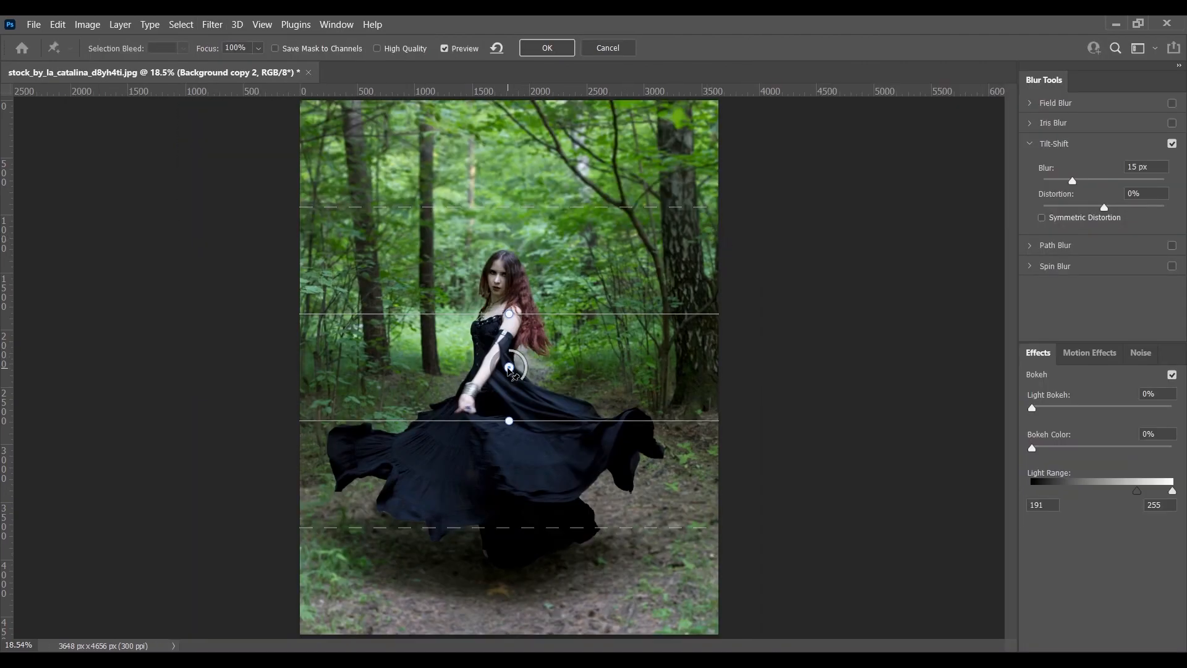
pyautogui.moveTo(509, 367); pyautogui.dragTo(508, 550)
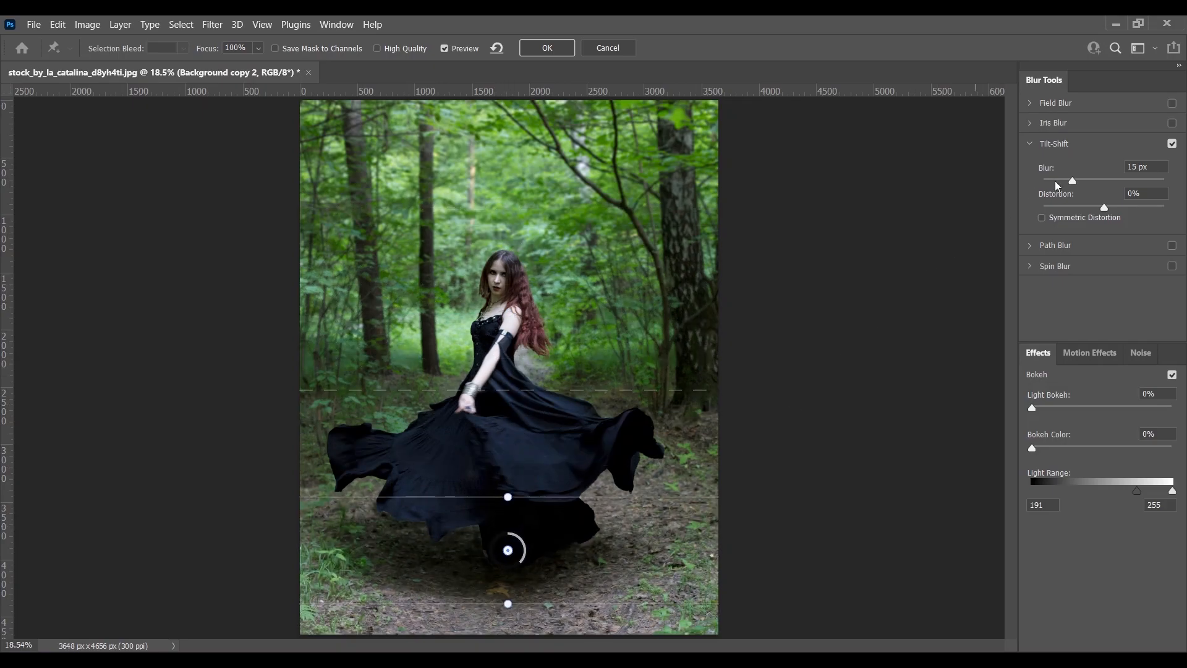
pyautogui.click(1102, 179)
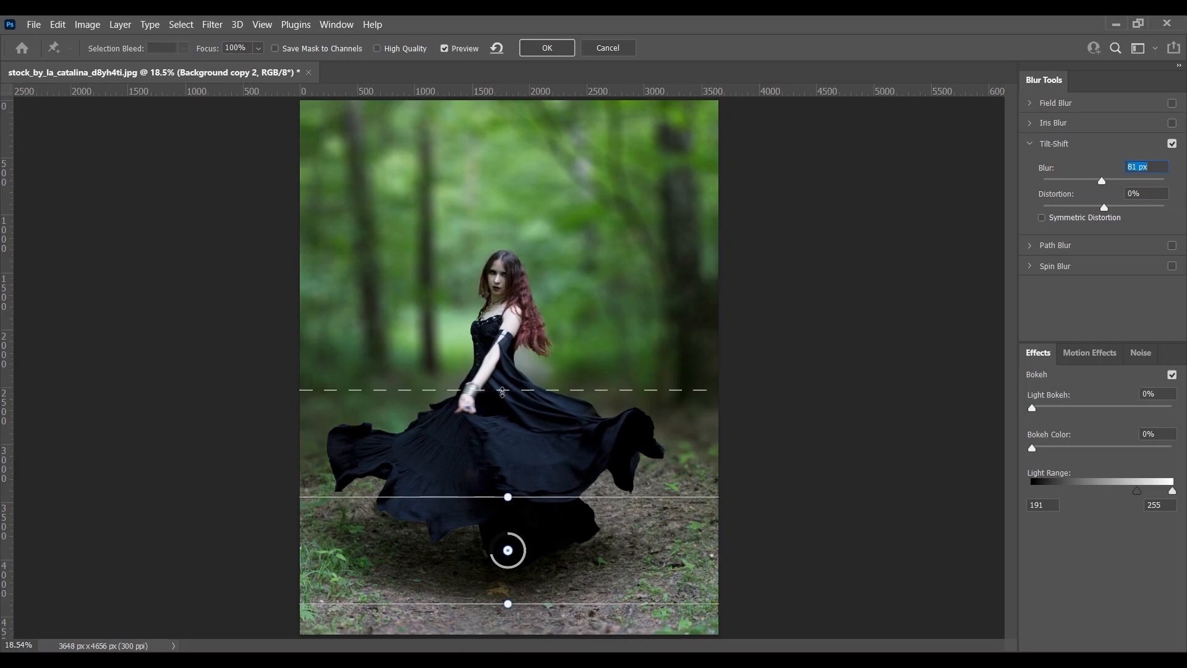
# - Adjust the tilt-shift boundaries so the blur fades in from the woman's upper torso and sharp focus covers the ground around the hem
pyautogui.moveTo(502, 376); pyautogui.dragTo(502, 329)
pyautogui.moveTo(529, 499); pyautogui.dragTo(532, 485)
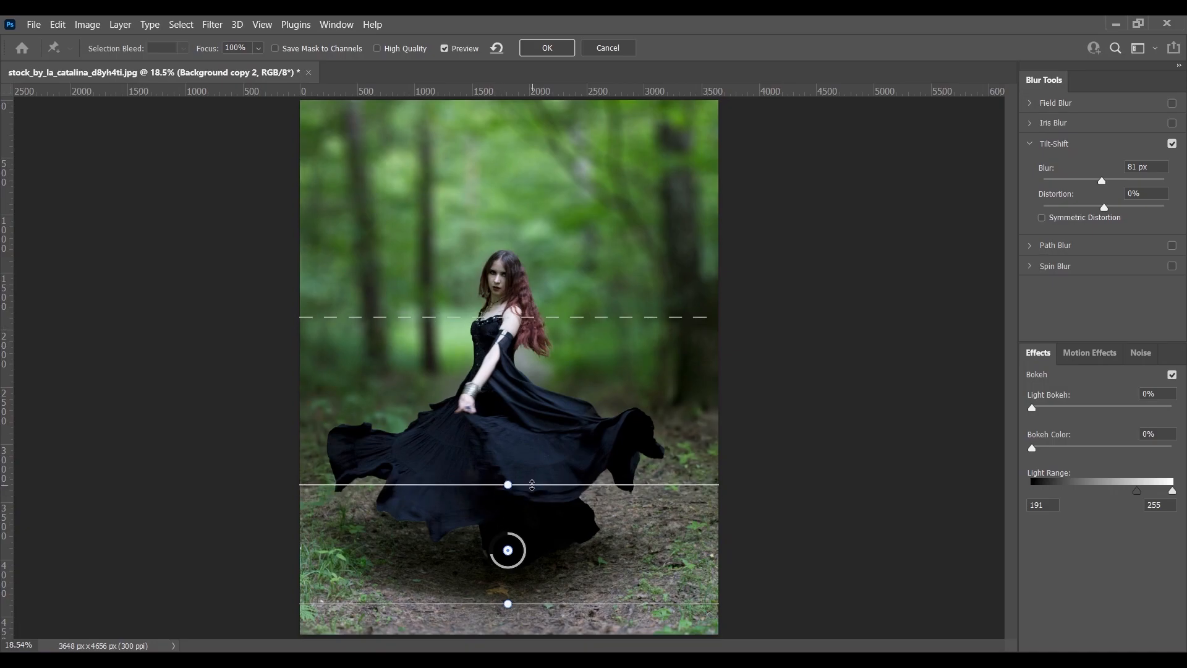
pyautogui.moveTo(517, 317); pyautogui.dragTo(510, 343)
pyautogui.moveTo(583, 603); pyautogui.dragTo(593, 595)
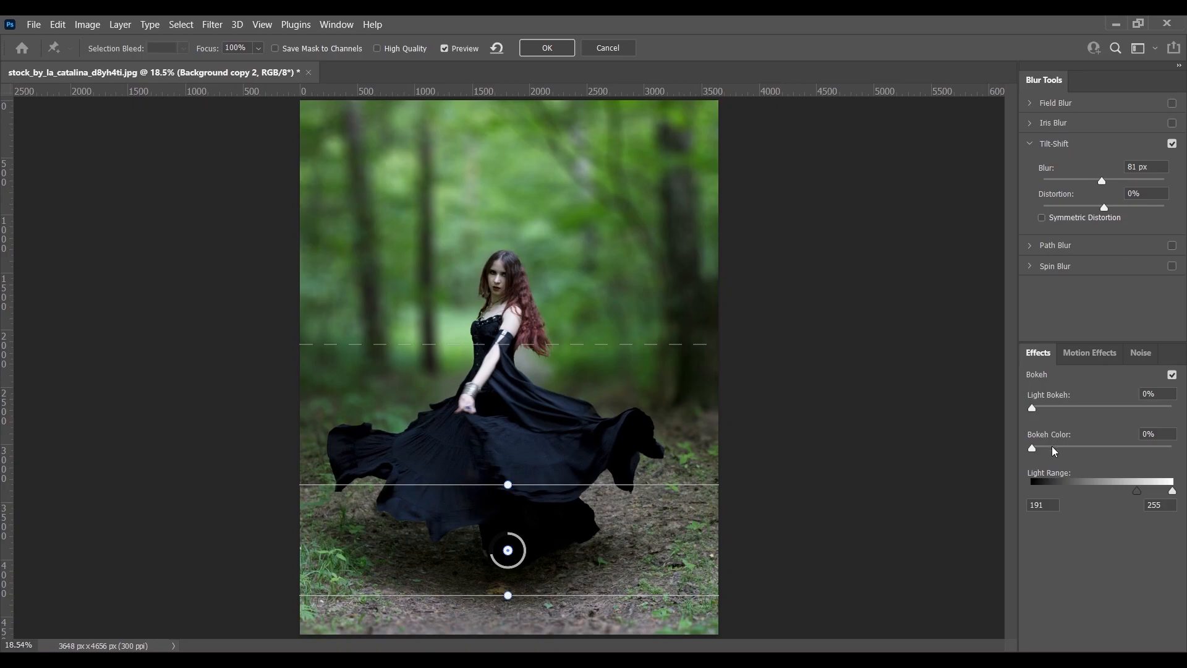
# - Set the tilt-shift light bokeh to 35% and its light range to 191–193
pyautogui.click(1064, 408)
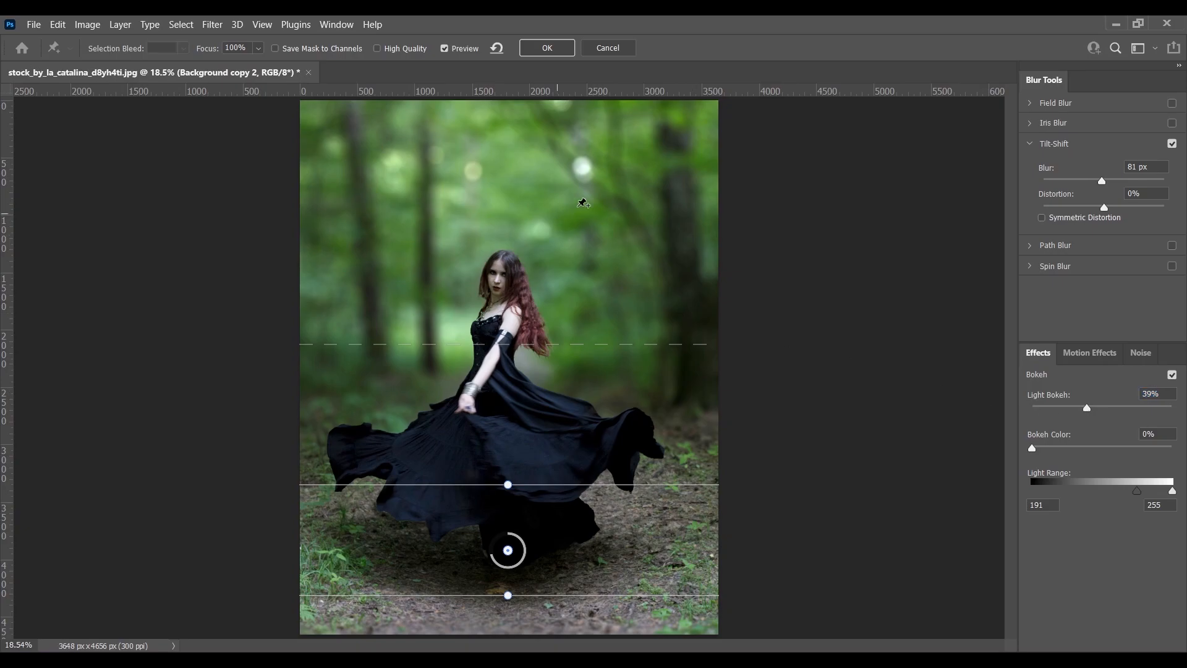
pyautogui.click(1110, 407)
pyautogui.click(1097, 408)
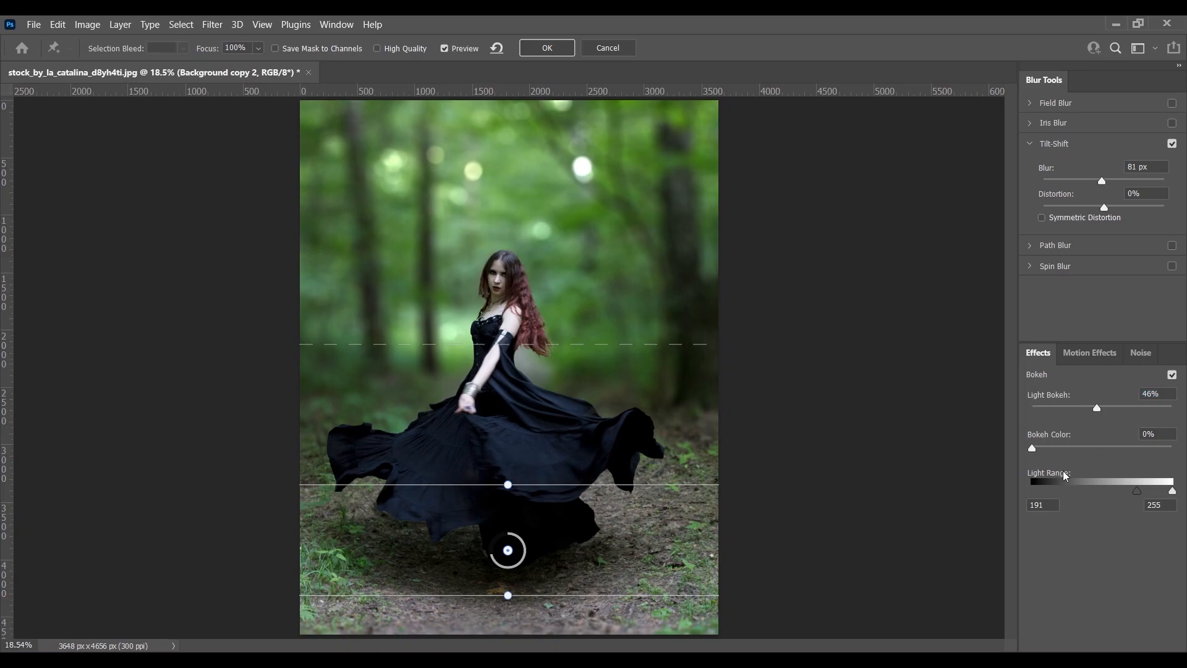
pyautogui.moveTo(1173, 492); pyautogui.dragTo(1141, 492)
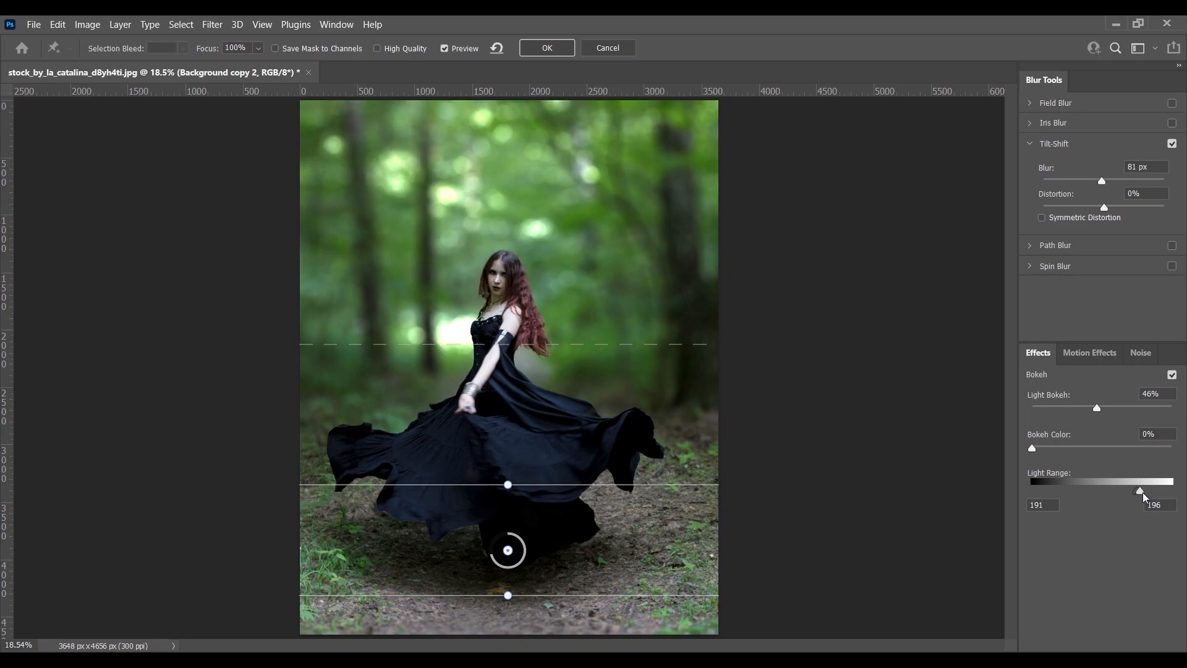
pyautogui.moveTo(1143, 493); pyautogui.dragTo(1139, 494)
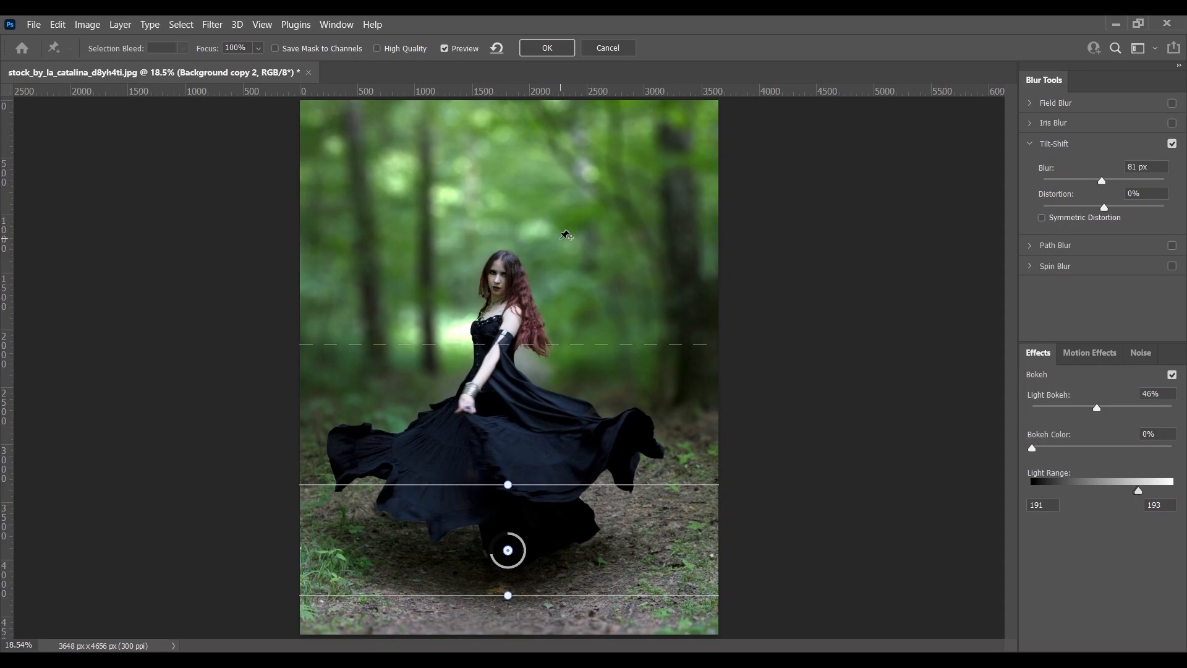
pyautogui.click(1081, 408)
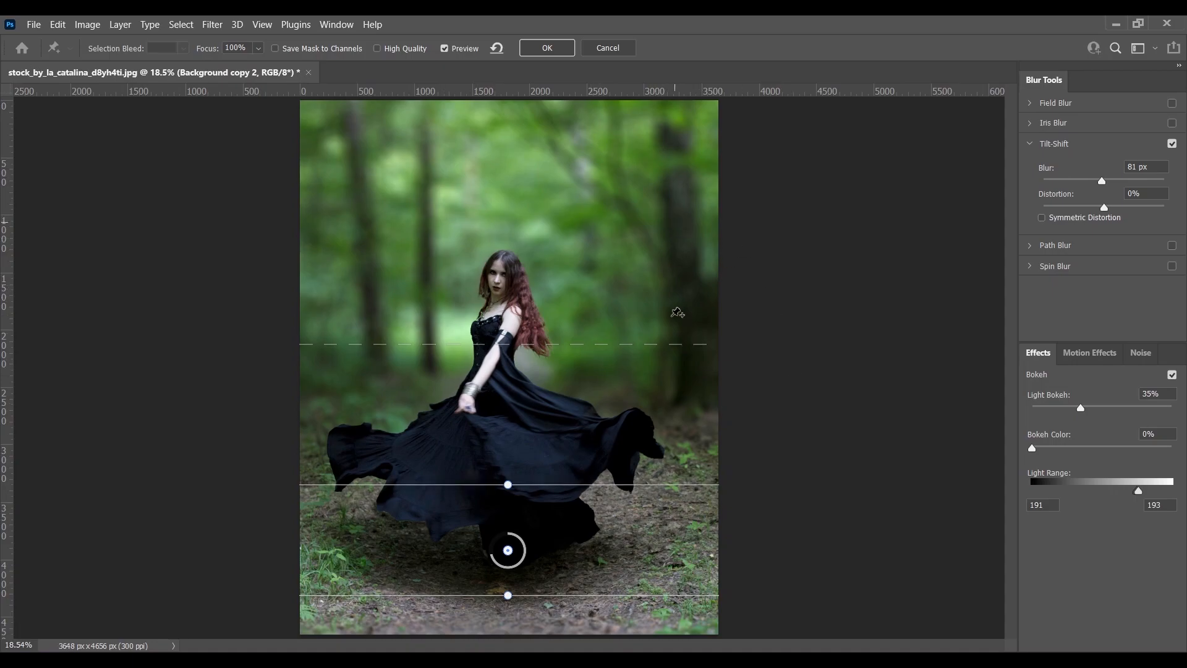
# - Apply the tilt-shift blur to the background copy and compare the composite with the original Background layer
pyautogui.click(565, 53)
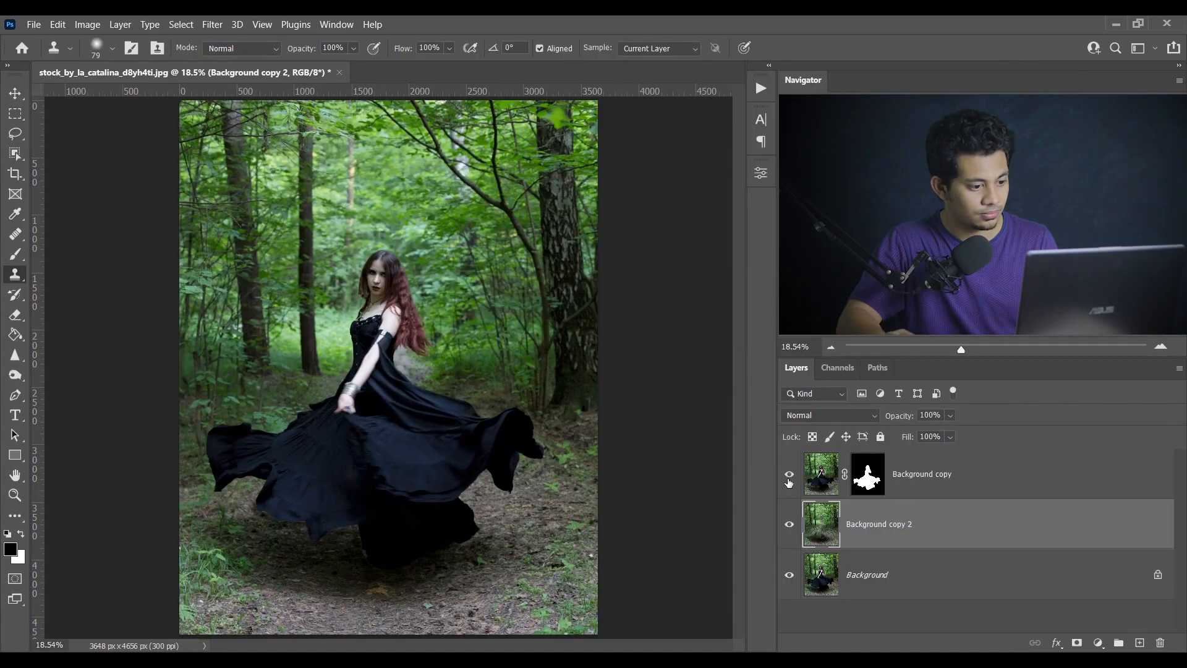
pyautogui.keyDown('alt'); pyautogui.click(789, 575); pyautogui.keyUp('alt')
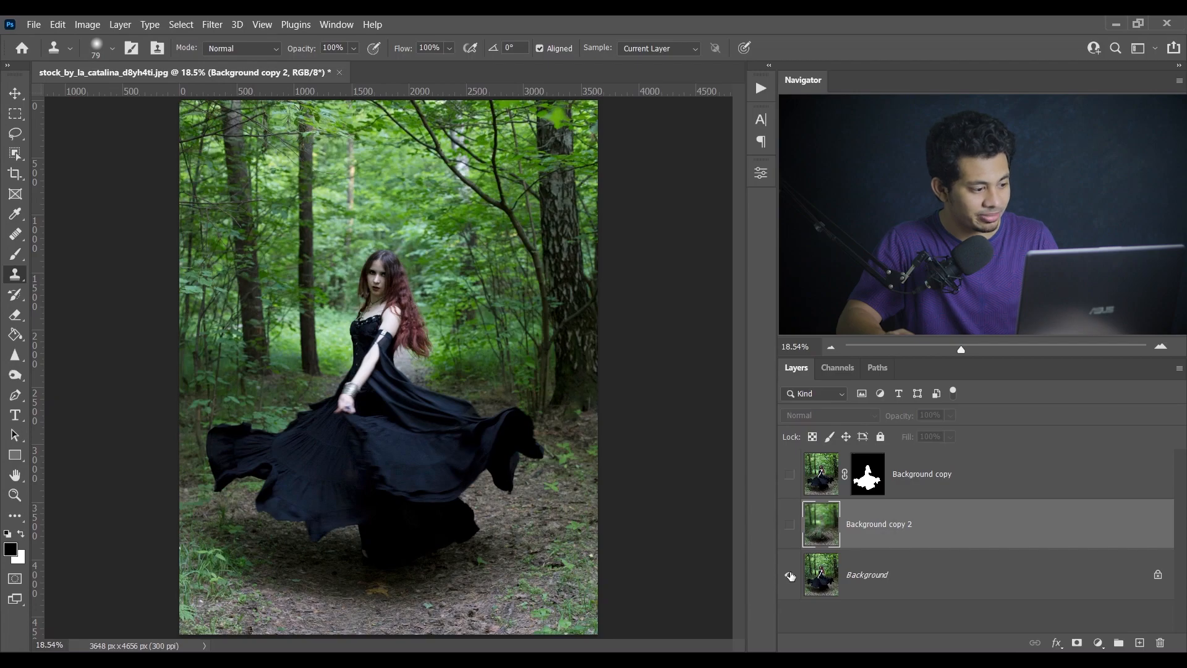
pyautogui.keyDown('alt'); pyautogui.click(790, 575); pyautogui.keyUp('alt')
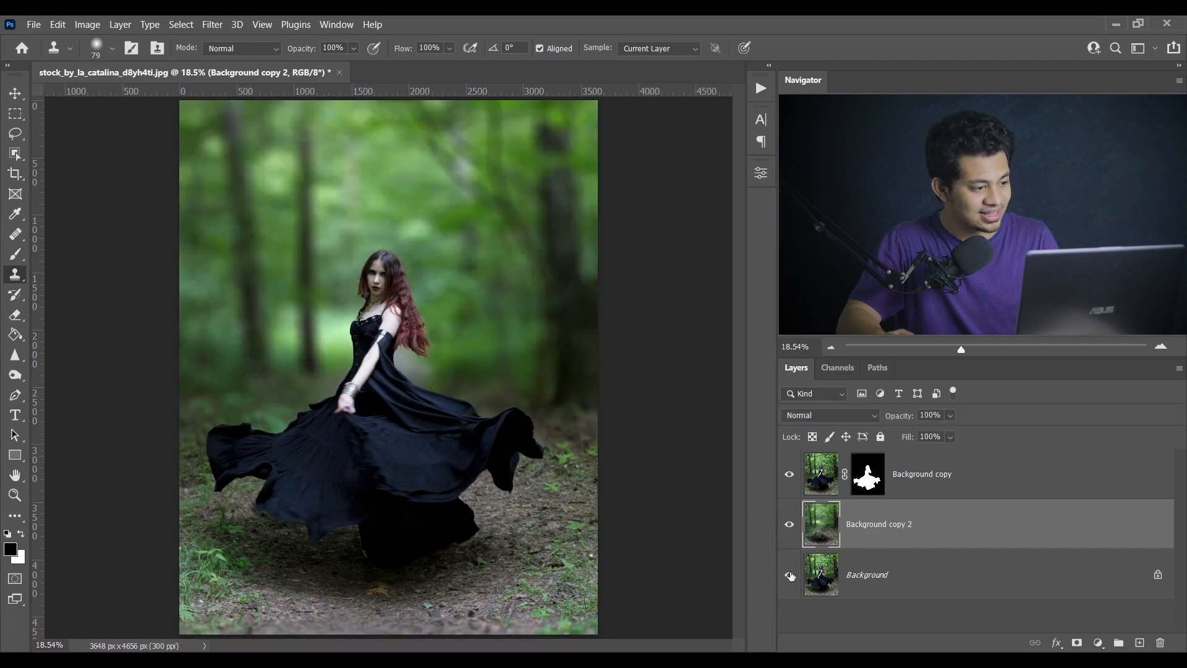
pyautogui.keyDown('alt'); pyautogui.click(789, 575); pyautogui.keyUp('alt')
pyautogui.keyDown('alt'); pyautogui.click(790, 575); pyautogui.keyUp('alt')
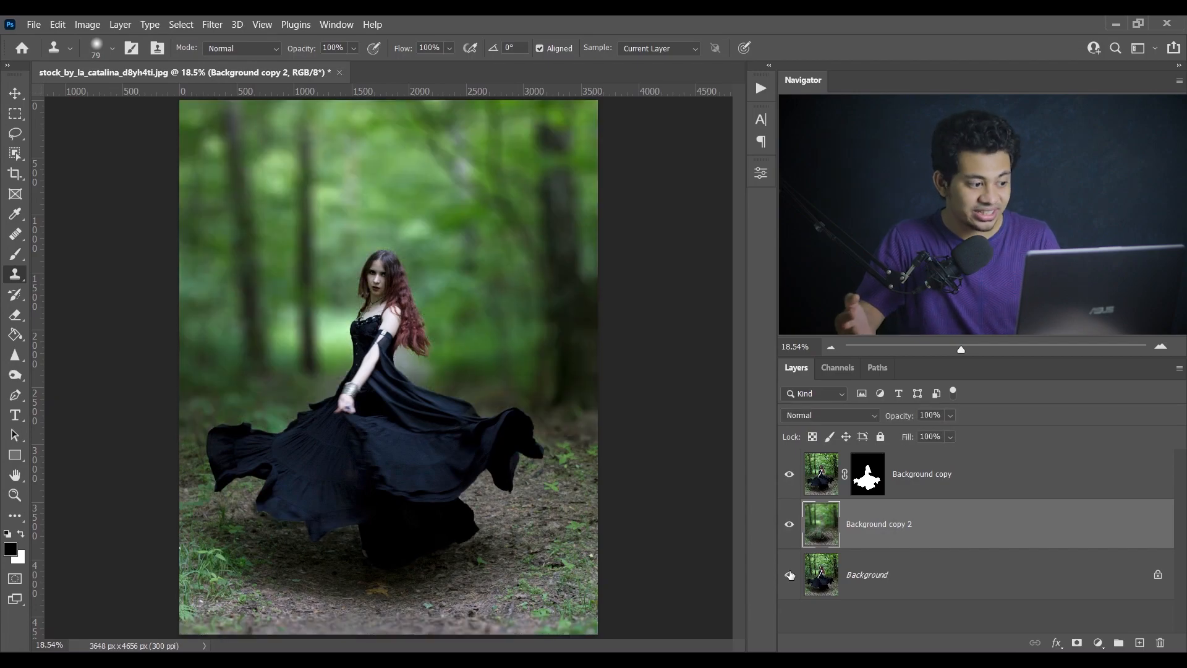
pyautogui.keyDown('alt'); pyautogui.click(789, 575); pyautogui.keyUp('alt')
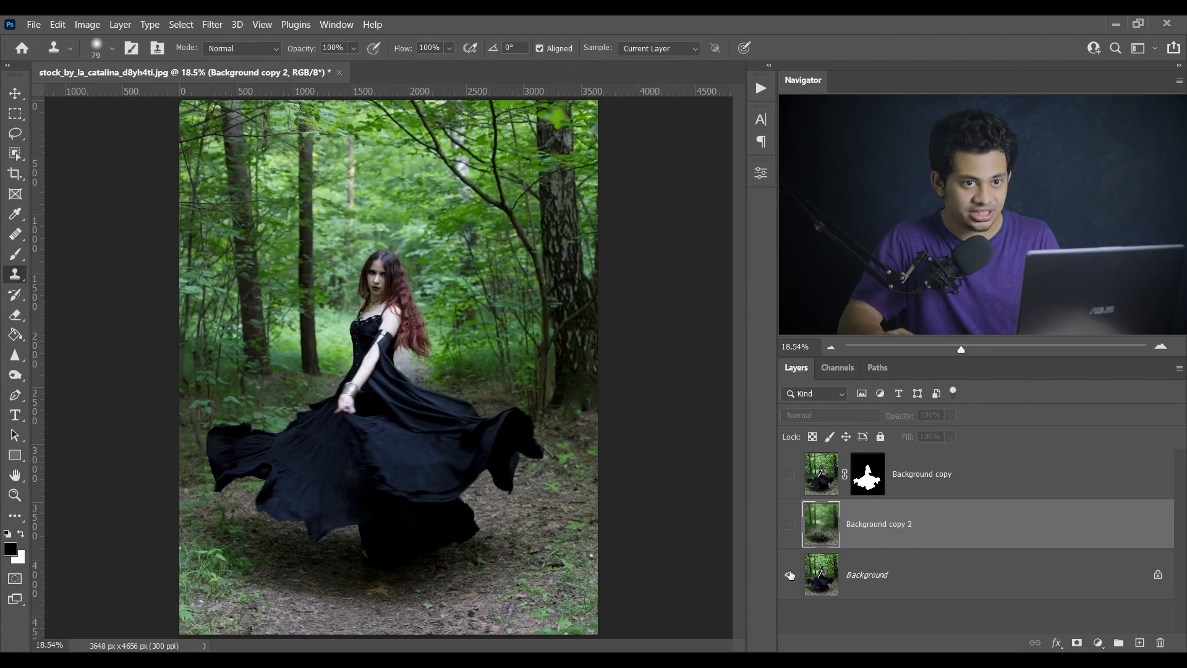
pyautogui.keyDown('alt'); pyautogui.click(789, 575); pyautogui.keyUp('alt')
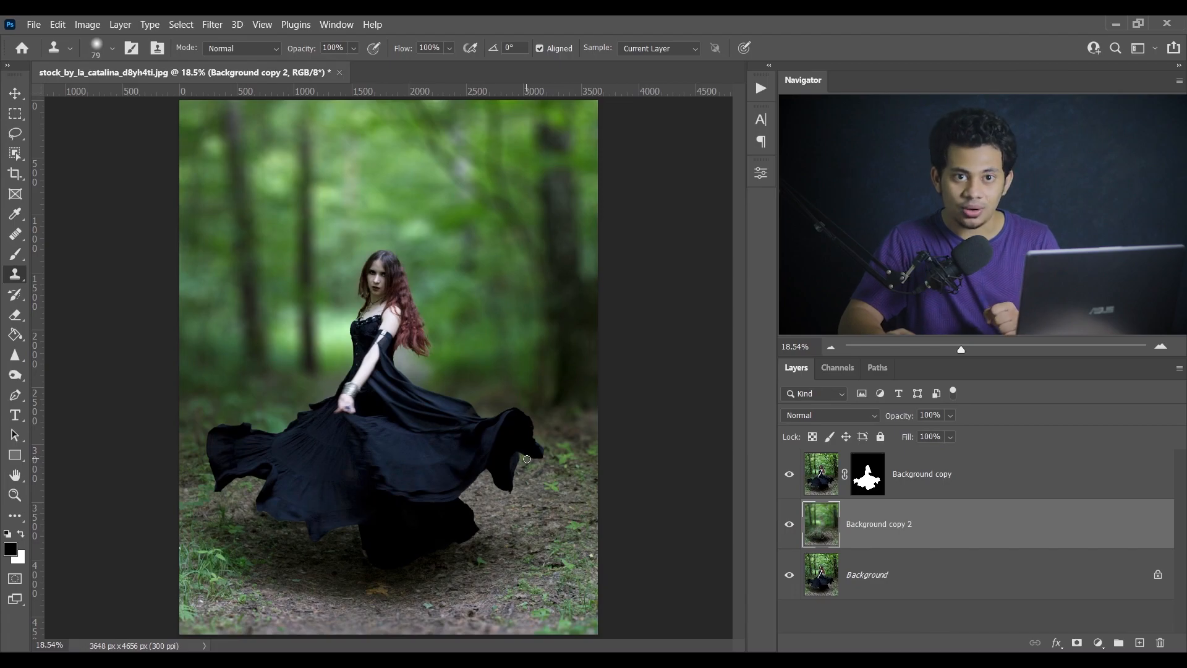
# - Stamp all visible layers into a new layer above the masked cutout and convert it to a Smart Object
pyautogui.click(1049, 497)
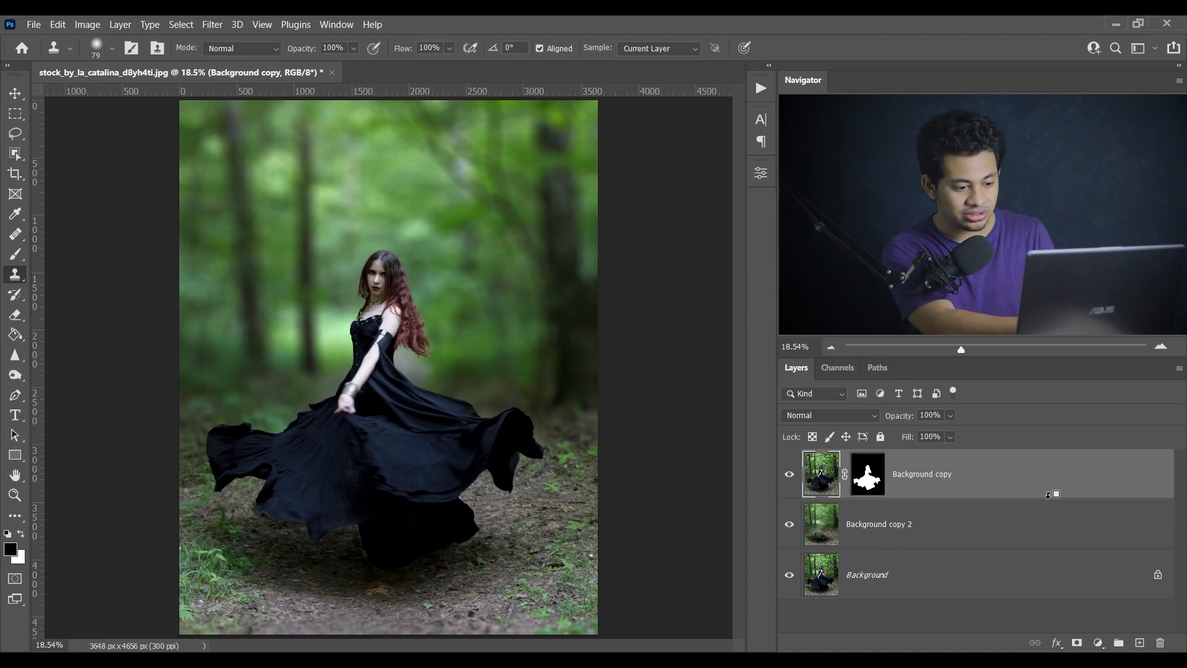
pyautogui.hotkey('ctrl', 'shift', 'alt', 'e')
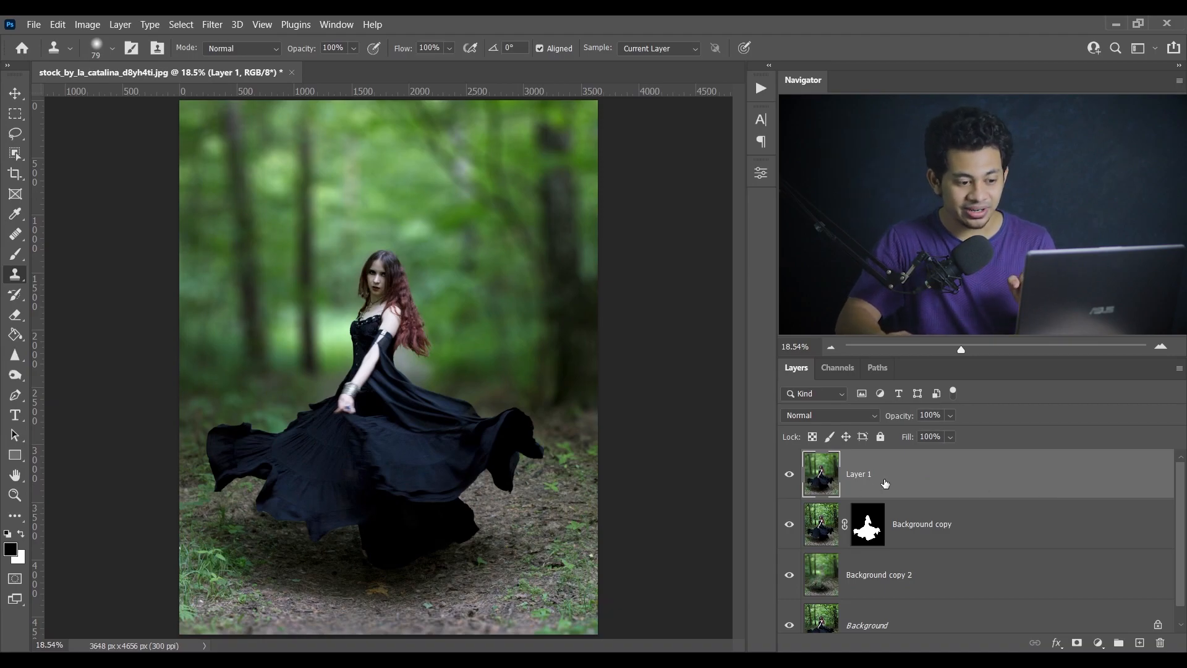
pyautogui.rightClick(918, 476)
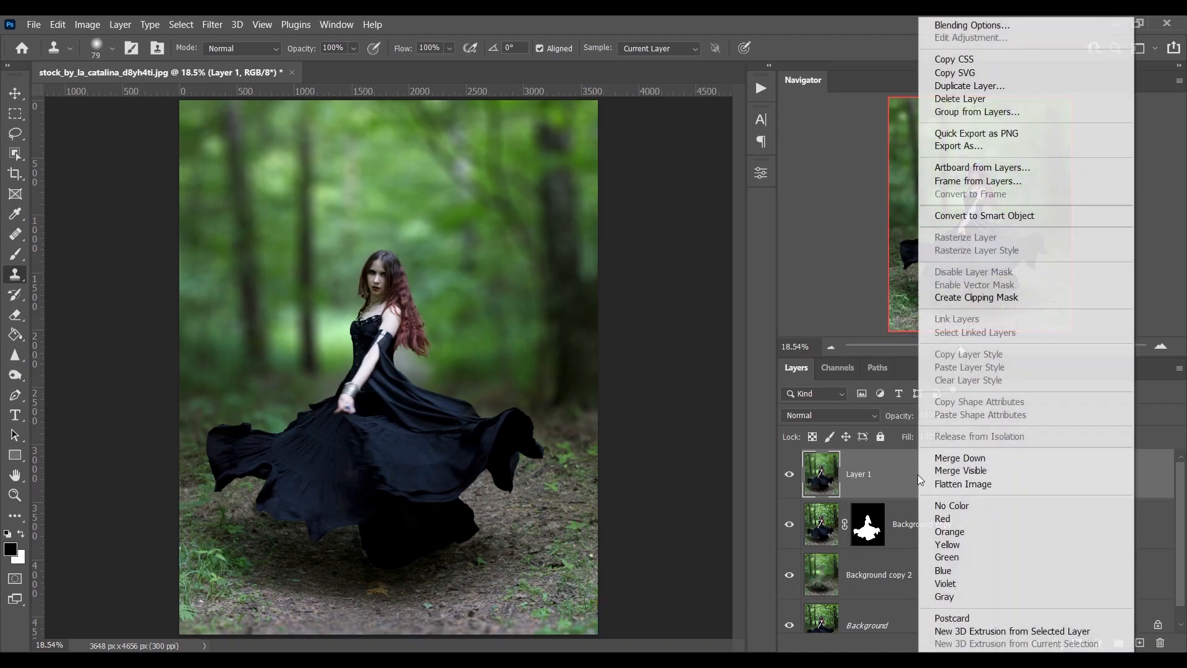
pyautogui.click(992, 217)
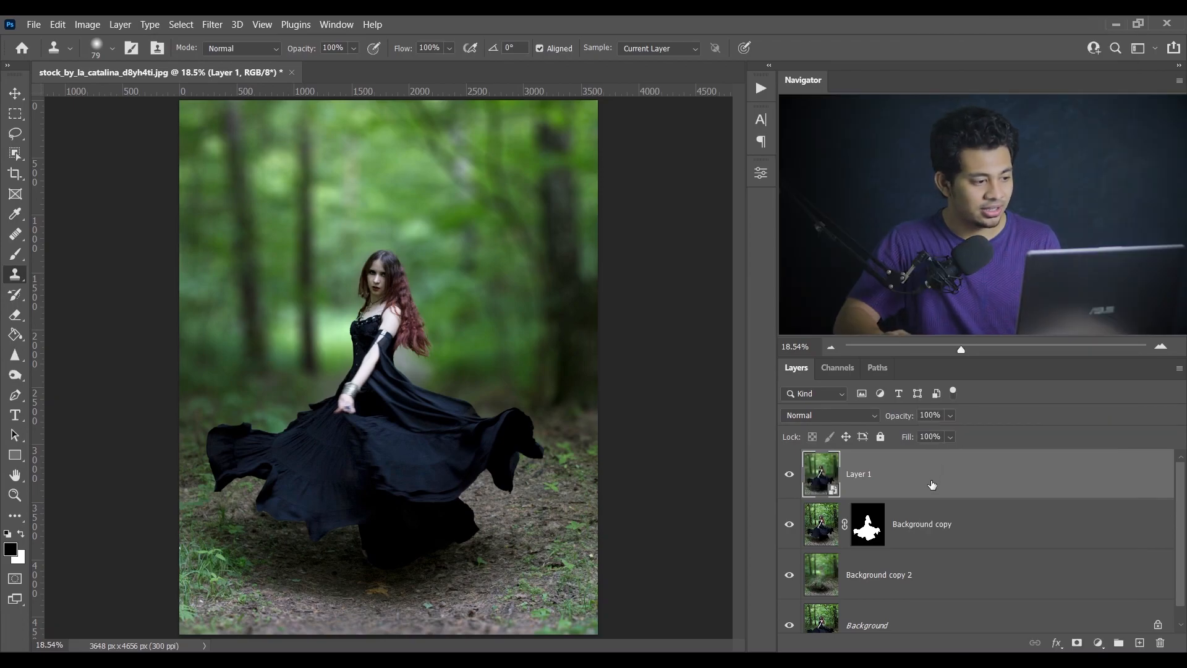
# - Start the Camera Raw Filter on the merged Smart Object and show before and after side by side
pyautogui.click(221, 28)
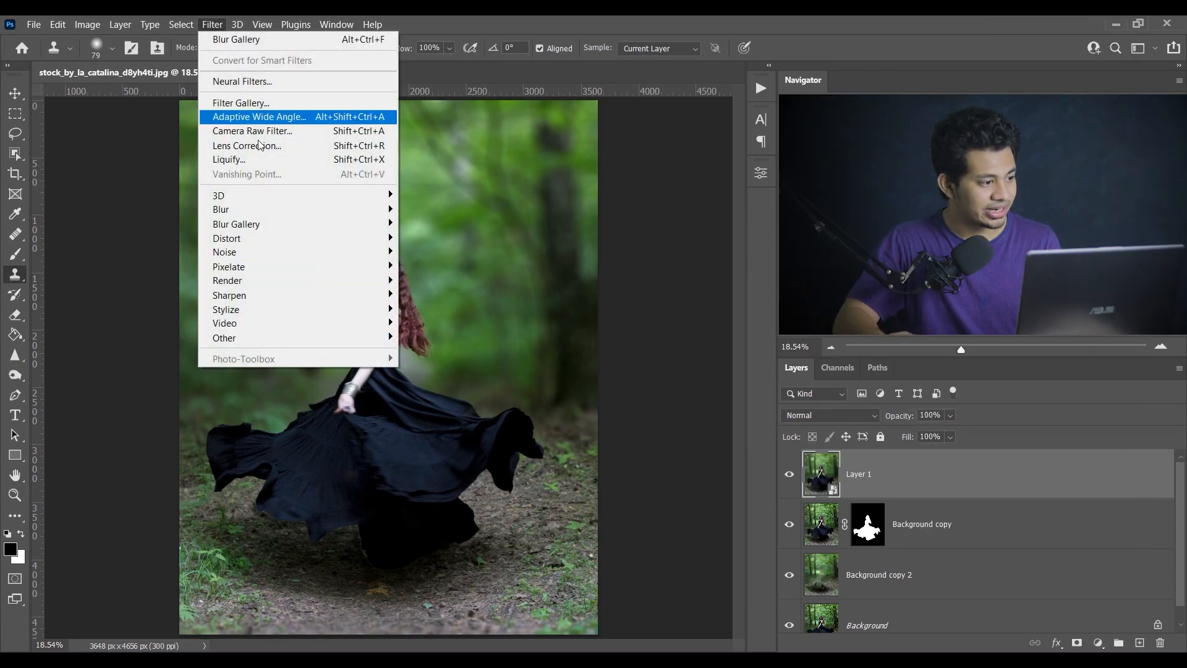
pyautogui.click(295, 140)
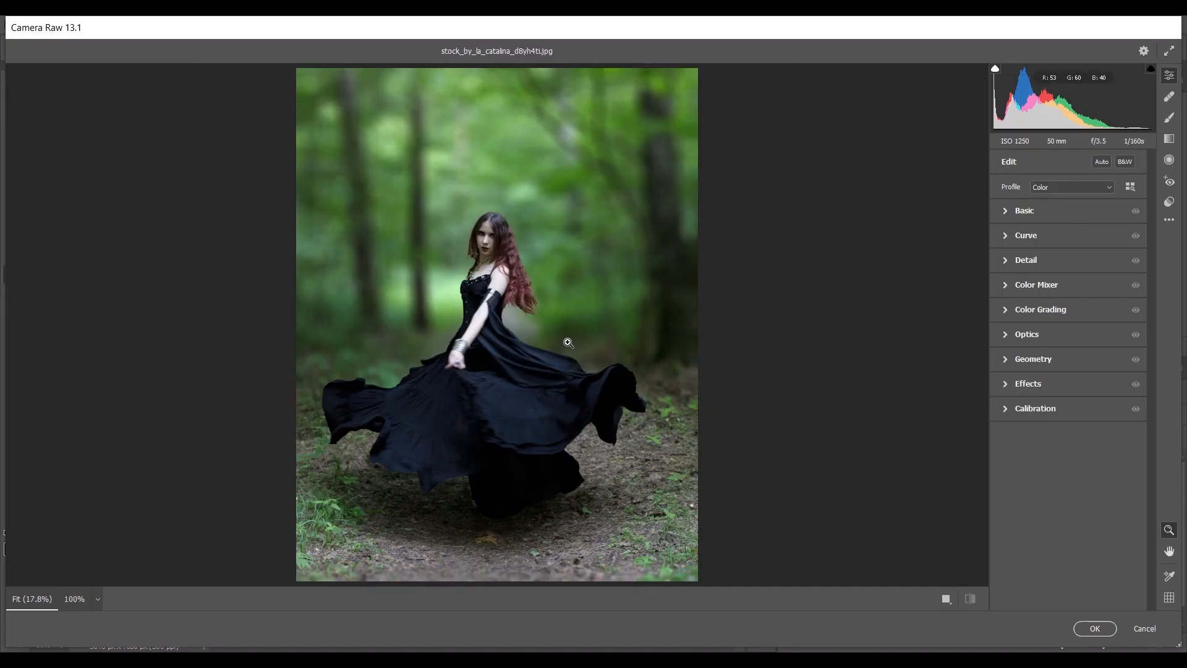
pyautogui.press('q')
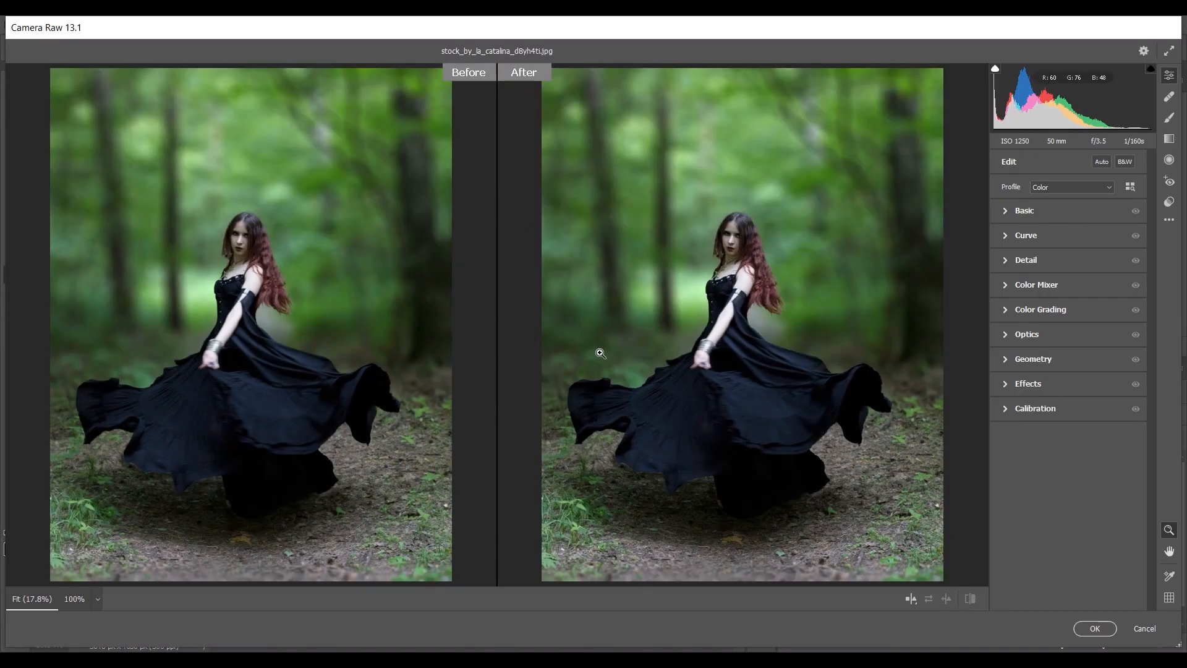
# - Set the Basic adjustments Contrast to +8, Highlights to -26 and Shadows to +53
pyautogui.click(1007, 212)
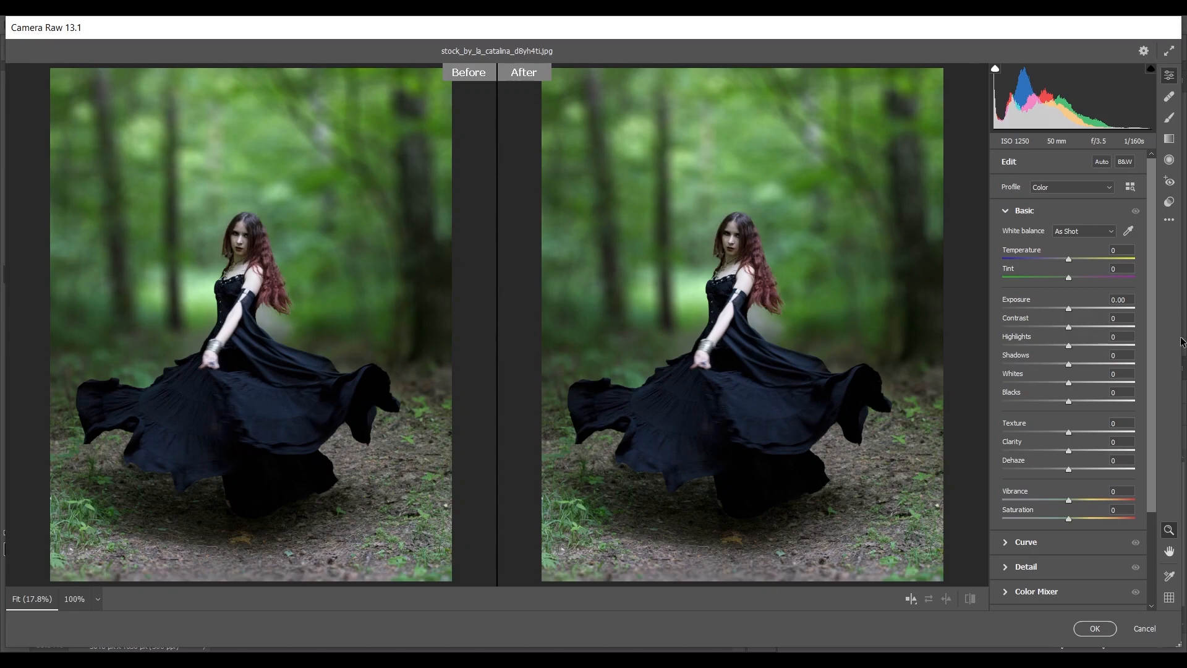
pyautogui.moveTo(1072, 327); pyautogui.dragTo(1074, 325)
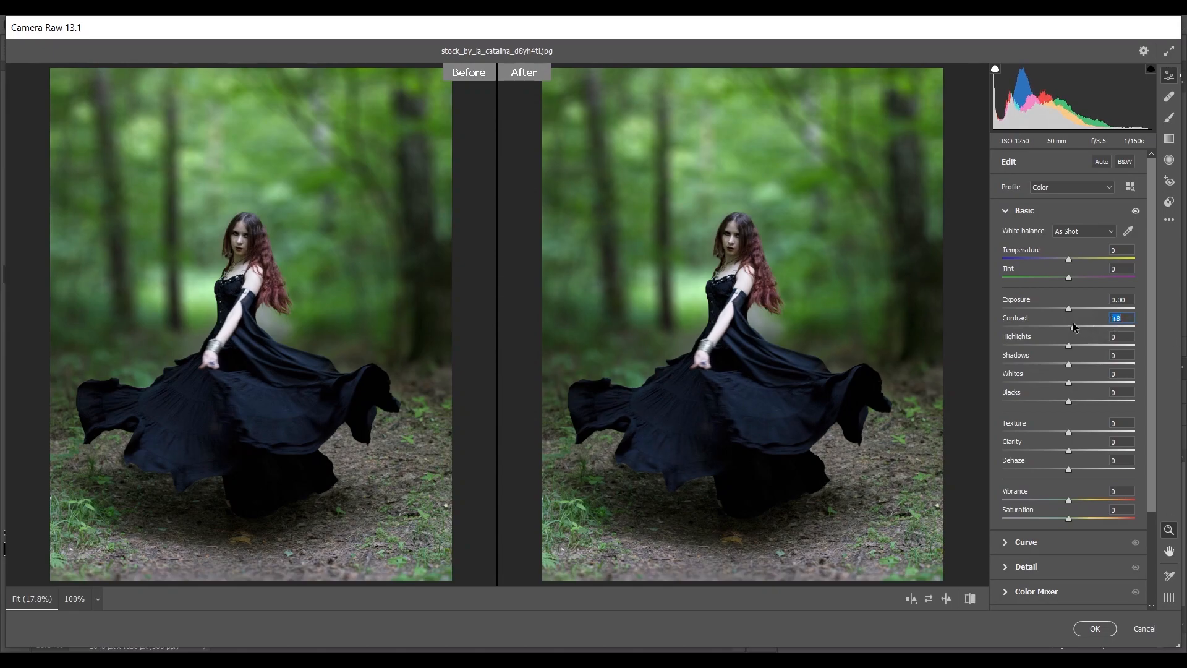
pyautogui.click(1048, 344)
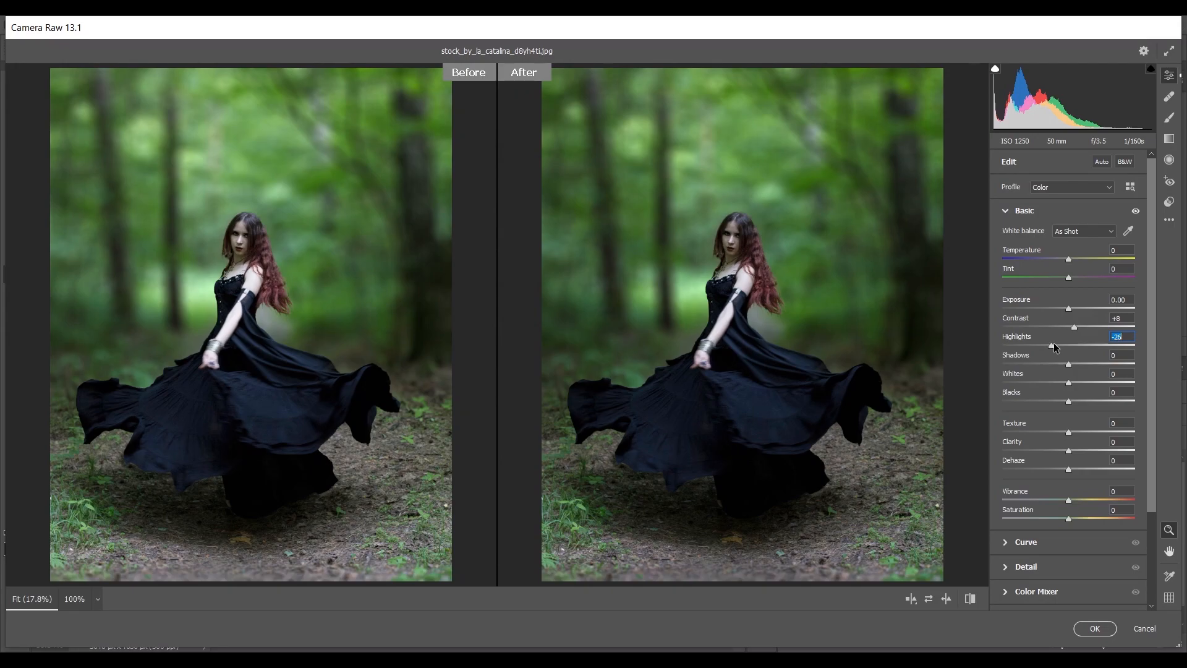
pyautogui.click(1099, 361)
pyautogui.doubleClick(1099, 362)
pyautogui.click(1099, 360)
pyautogui.doubleClick(1100, 361)
pyautogui.click(1099, 360)
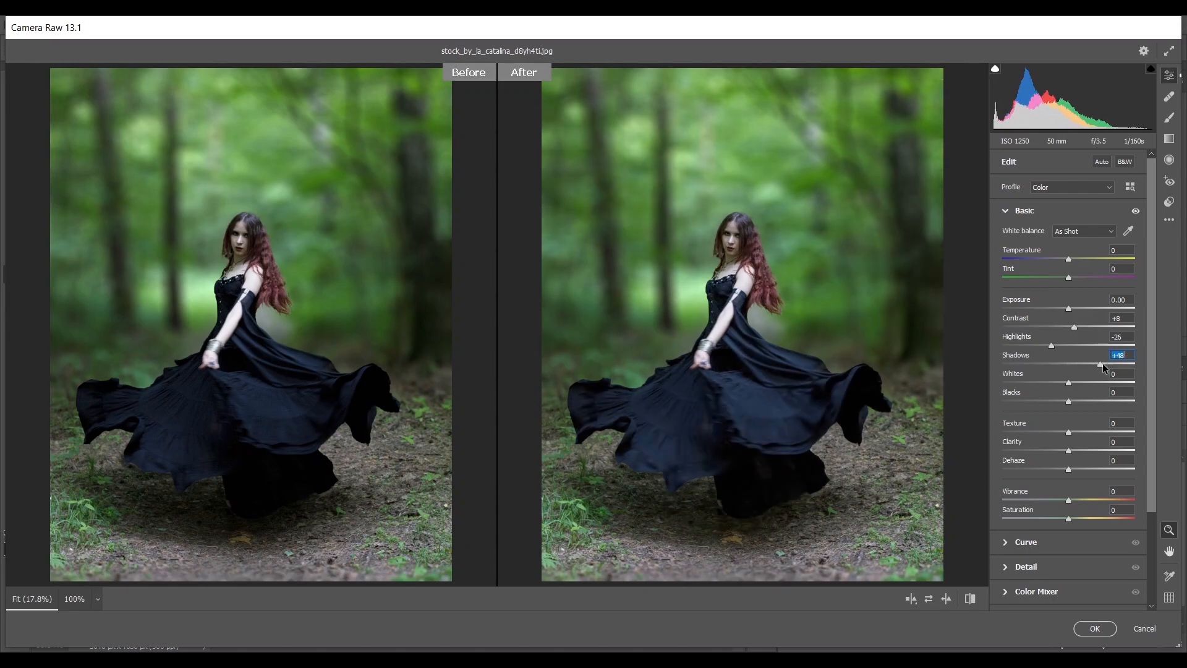
pyautogui.click(1103, 364)
# - Set Blacks to -5, Texture and Clarity to +7, and Vibrance to +13
pyautogui.moveTo(1068, 401)
pyautogui.mouseDown()
pyautogui.moveTo(1036, 408)
pyautogui.moveTo(1067, 399)
pyautogui.mouseUp()
pyautogui.moveTo(1070, 435); pyautogui.dragTo(1075, 455)
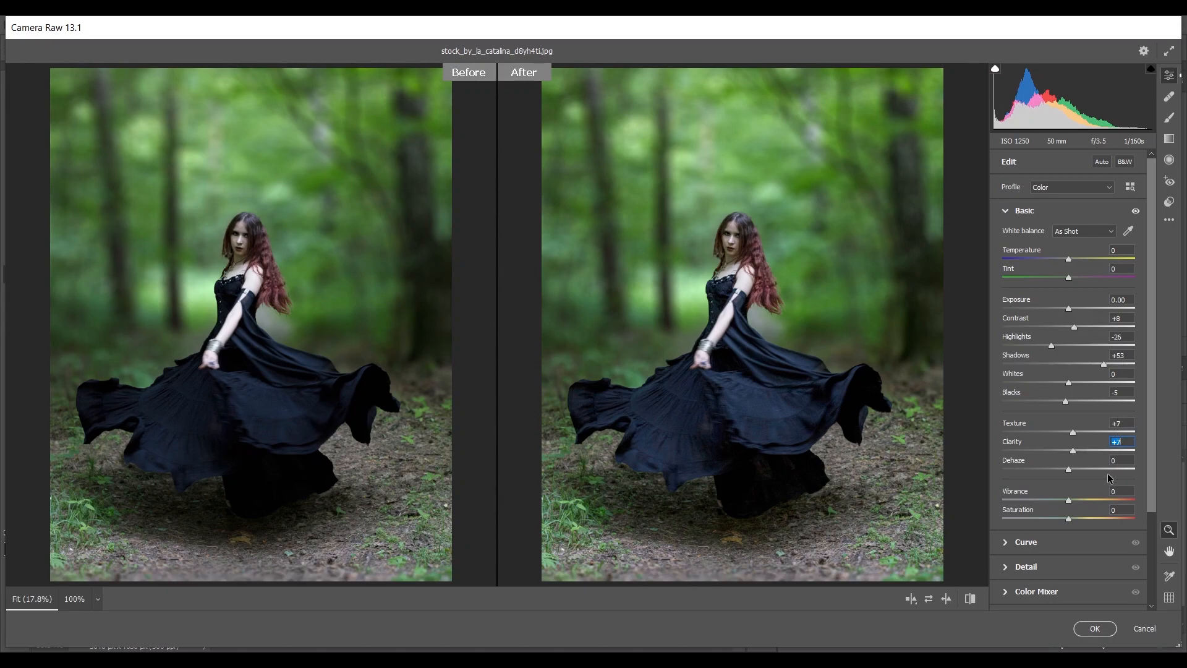
pyautogui.moveTo(1070, 502); pyautogui.dragTo(1078, 502)
# - Open the Color Mixer's HSL hue adjustments
pyautogui.moveTo(1149, 205); pyautogui.dragTo(1149, 205)
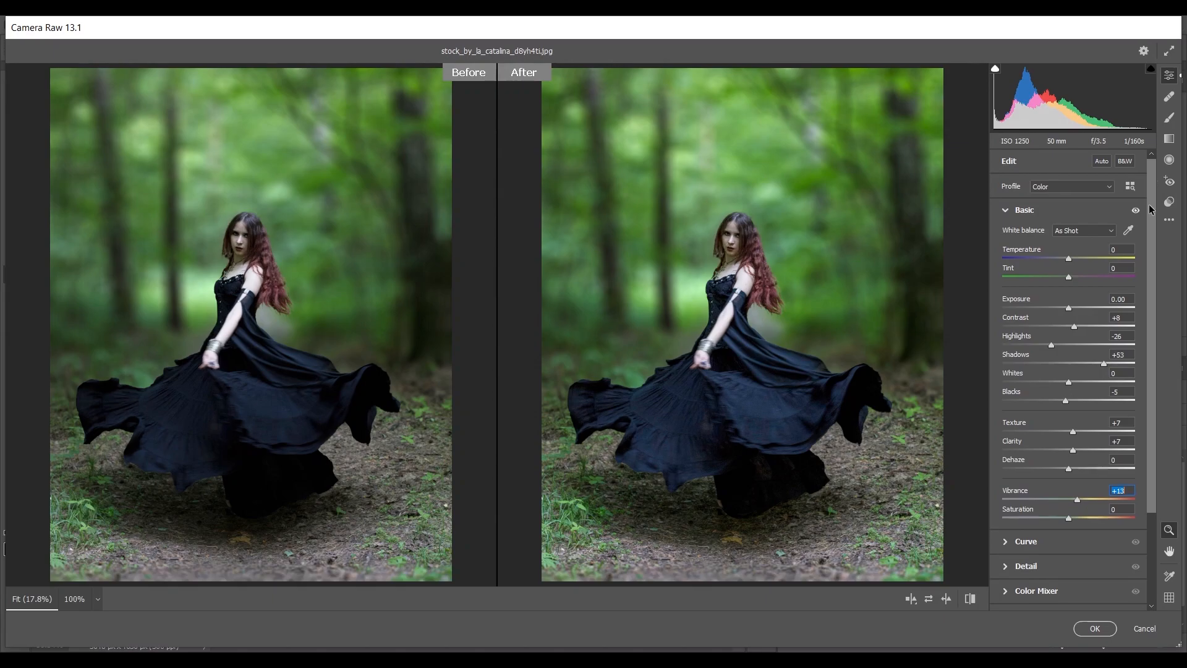
pyautogui.scroll(-1, 1151, 209)
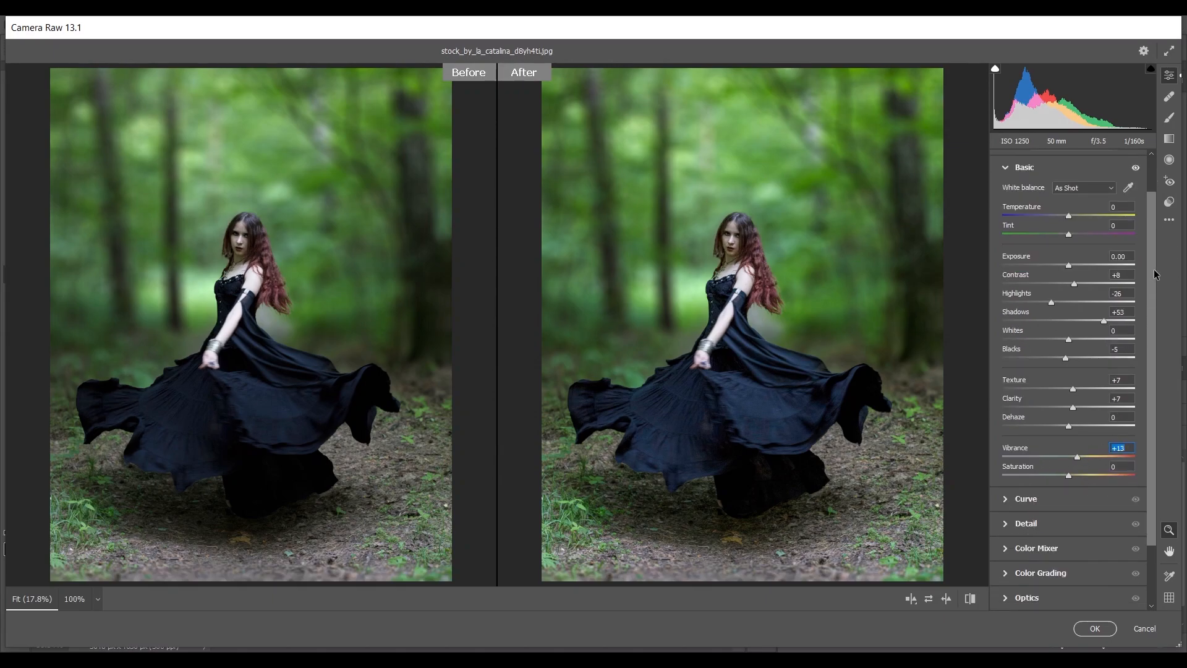
pyautogui.scroll(-2, 1153, 274)
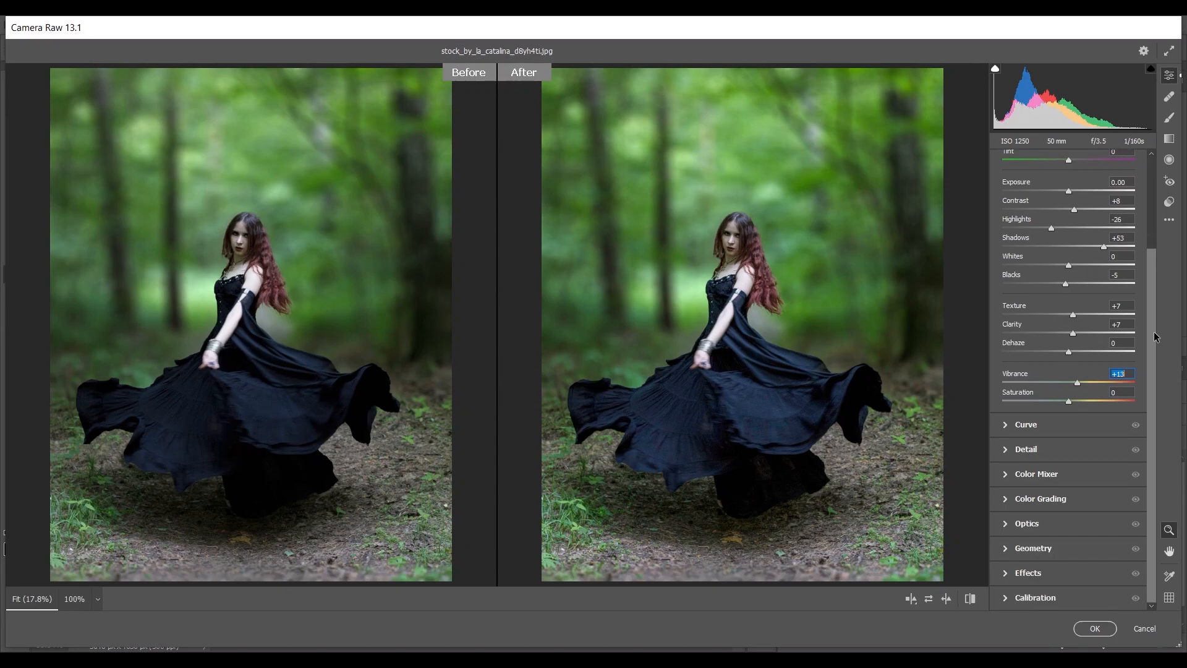
pyautogui.click(1006, 474)
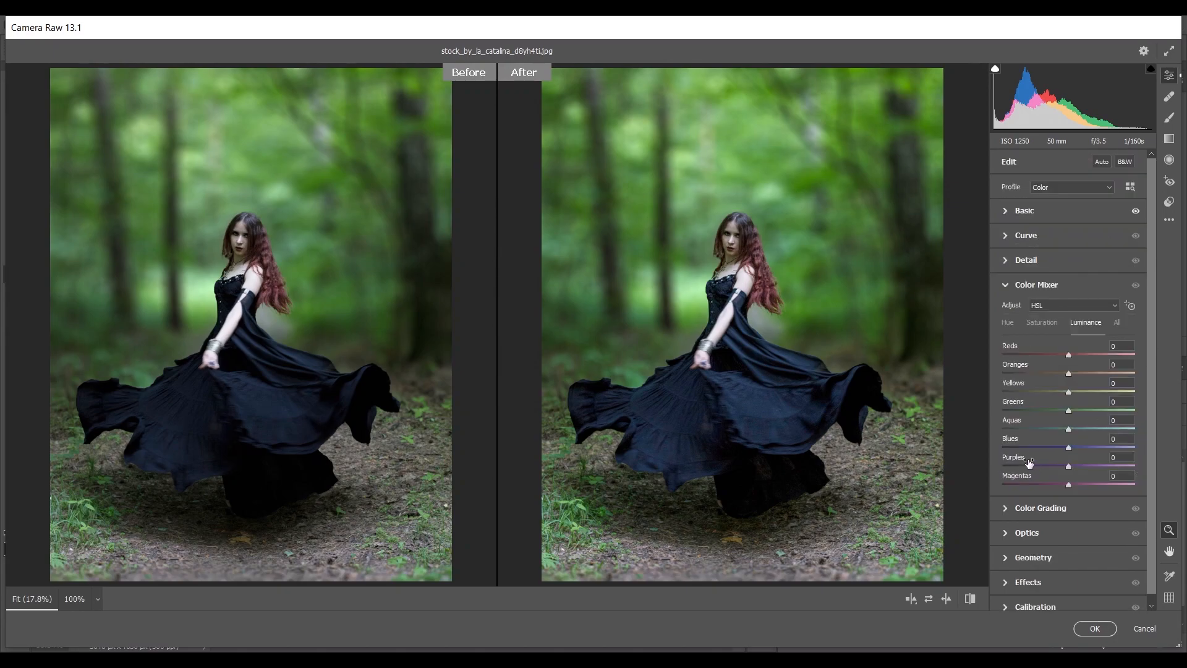
pyautogui.click(1008, 322)
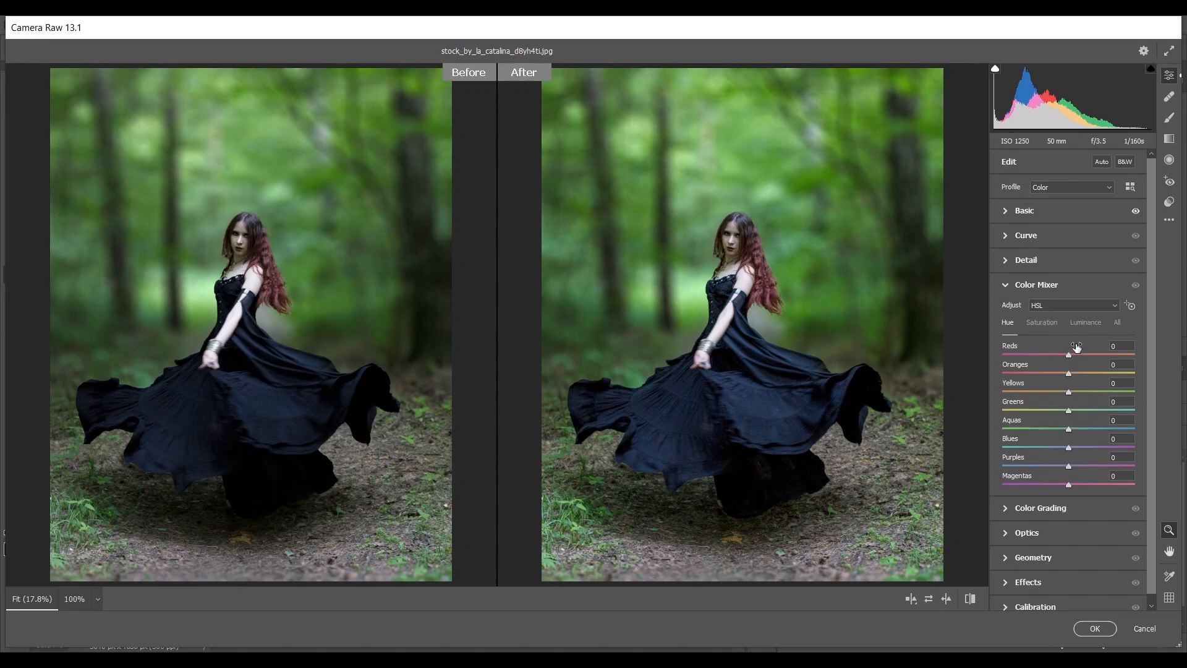
pyautogui.moveTo(1067, 372); pyautogui.dragTo(1129, 376)
pyautogui.moveTo(764, 270); pyautogui.dragTo(800, 295)
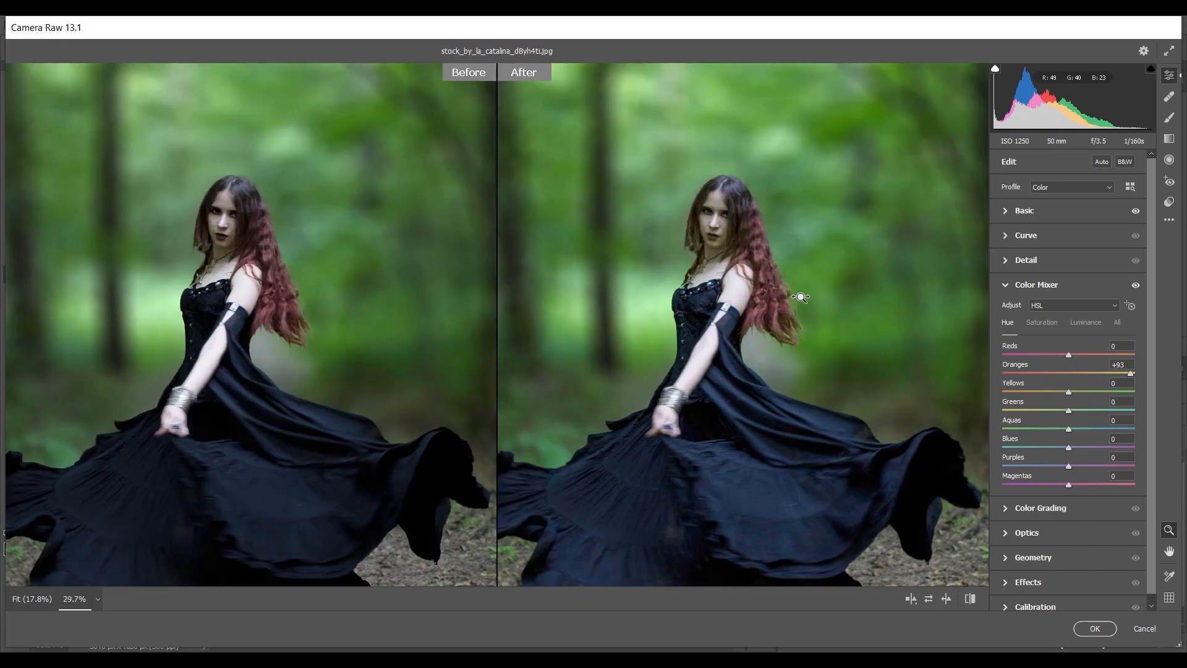
pyautogui.doubleClick(1130, 374)
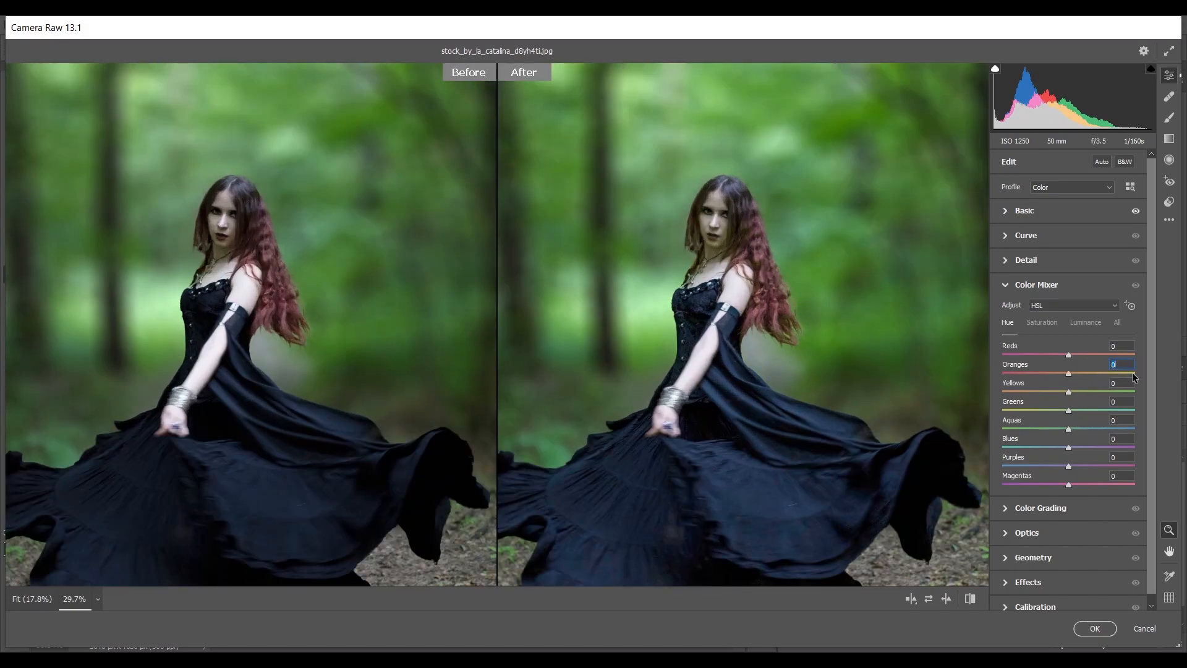
# - Turn the foliage golden by setting the Color Mixer hue of Oranges to +9, Yellows to -15 and Greens to -100
pyautogui.click(1036, 372)
pyautogui.moveTo(1007, 372); pyautogui.dragTo(1070, 379)
pyautogui.click(1069, 392)
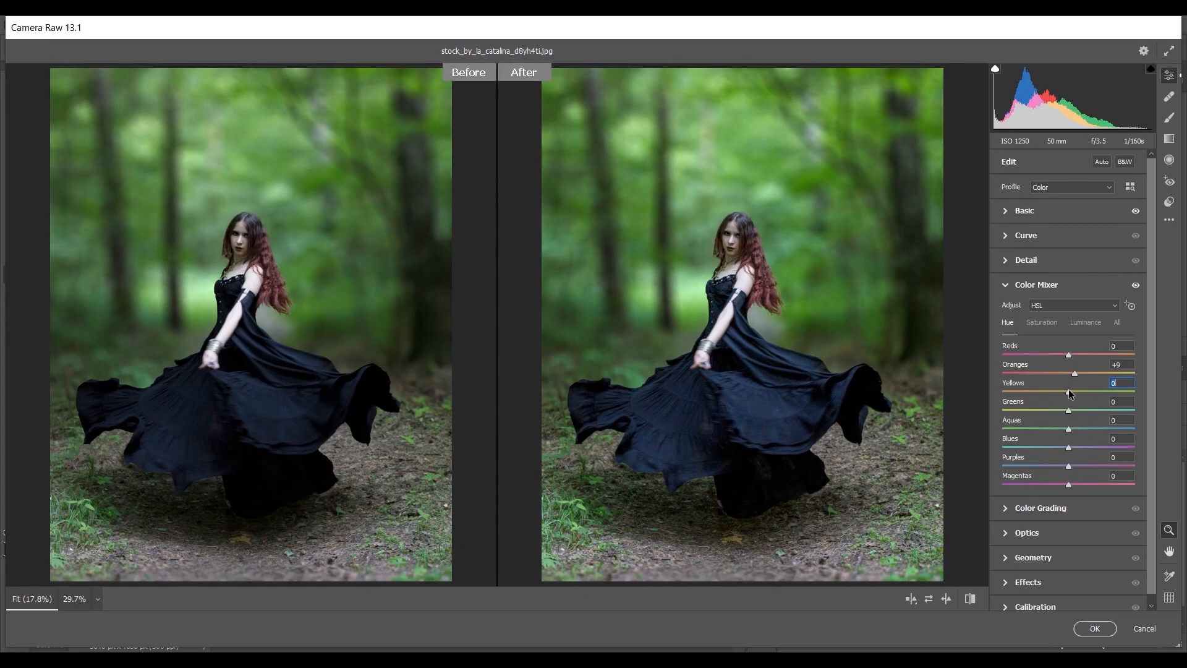
pyautogui.moveTo(1070, 394); pyautogui.dragTo(1061, 397)
pyautogui.moveTo(1073, 414); pyautogui.dragTo(989, 413)
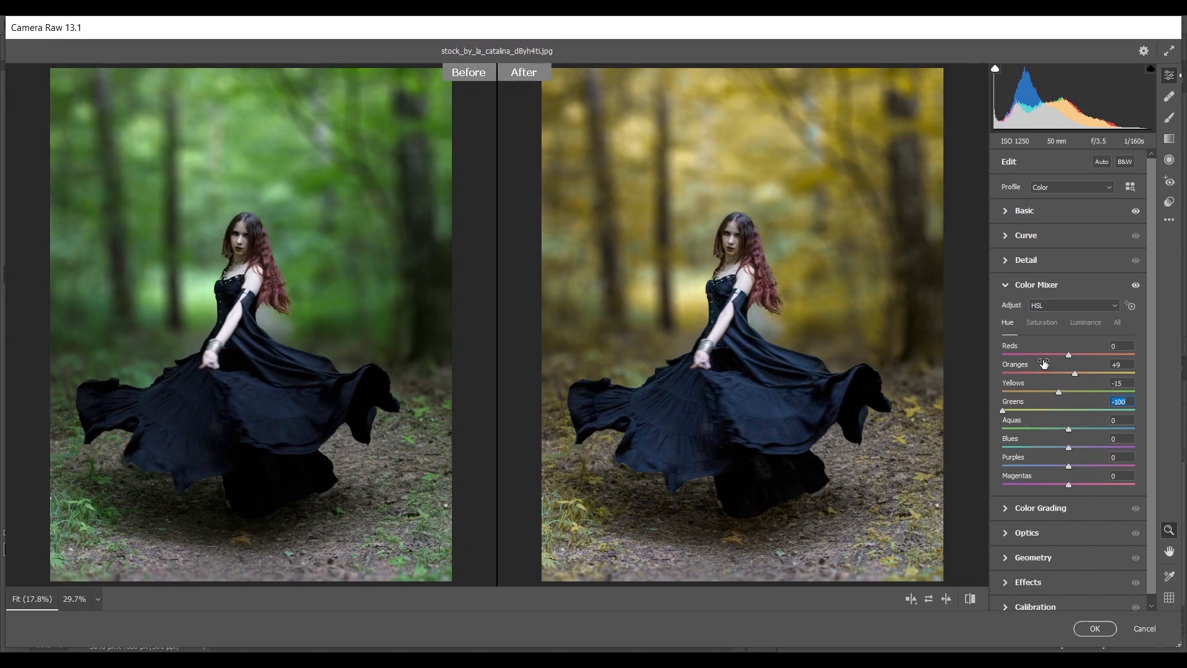
# - Set the Color Mixer saturation of Reds to +2 and Oranges to +5
pyautogui.click(1043, 325)
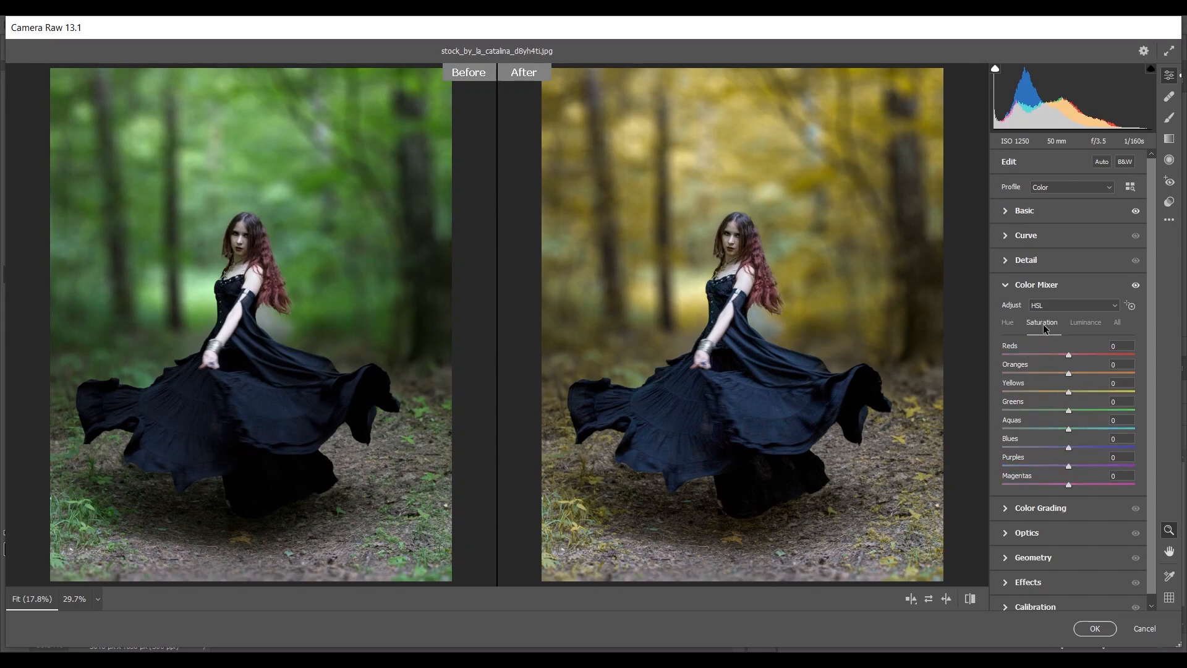
pyautogui.moveTo(1069, 354); pyautogui.dragTo(1071, 355)
pyautogui.press('Down')
pyautogui.press('Up')
pyautogui.moveTo(1068, 372); pyautogui.dragTo(1073, 376)
pyautogui.press('Up')
pyautogui.press('Up')
# - Set the saturation of Yellows to +20 and Greens to -14, and slightly lower the saturation of Aquas
pyautogui.moveTo(1073, 393); pyautogui.dragTo(1080, 391)
pyautogui.moveTo(1054, 411); pyautogui.dragTo(1054, 407)
pyautogui.press('Up')
pyautogui.press('Up')
pyautogui.press('Up')
pyautogui.press('Up')
pyautogui.moveTo(1067, 427)
pyautogui.mouseDown()
pyautogui.moveTo(1096, 428)
pyautogui.moveTo(1060, 424)
pyautogui.mouseUp()
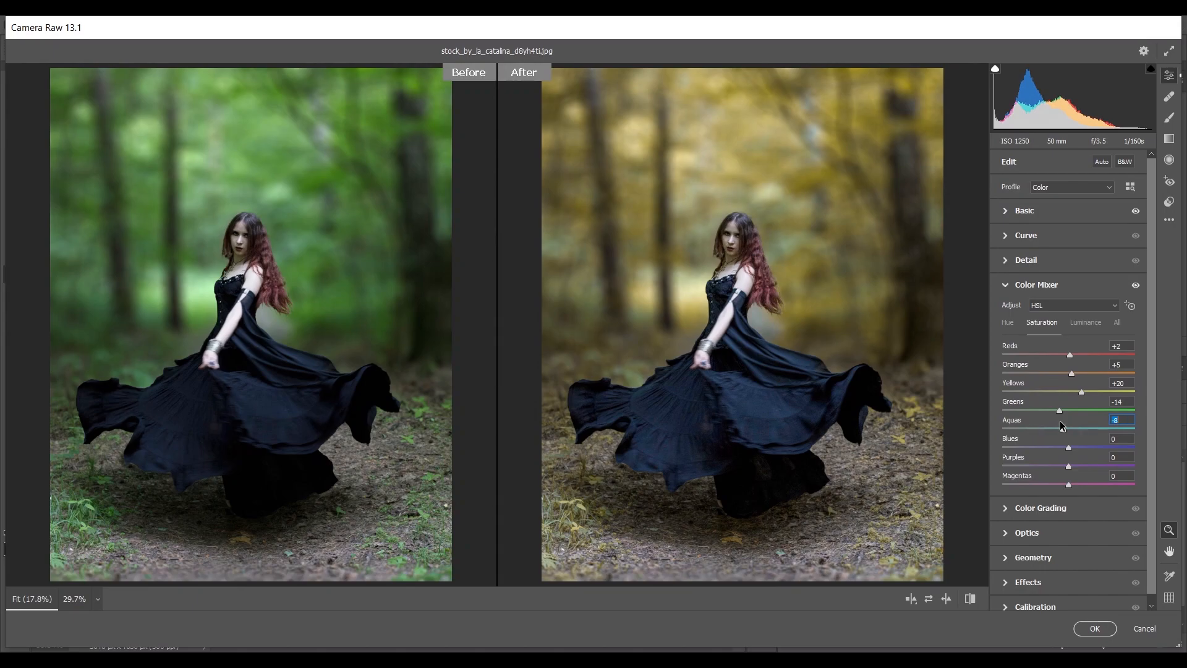
# - Set the Color Mixer luminance of Oranges to +12 and Yellows to +8
pyautogui.click(1089, 321)
pyautogui.moveTo(1089, 370)
pyautogui.mouseDown()
pyautogui.moveTo(1073, 372)
pyautogui.moveTo(1150, 372)
pyautogui.moveTo(1036, 369)
pyautogui.moveTo(1137, 373)
pyautogui.moveTo(1105, 377)
pyautogui.mouseUp()
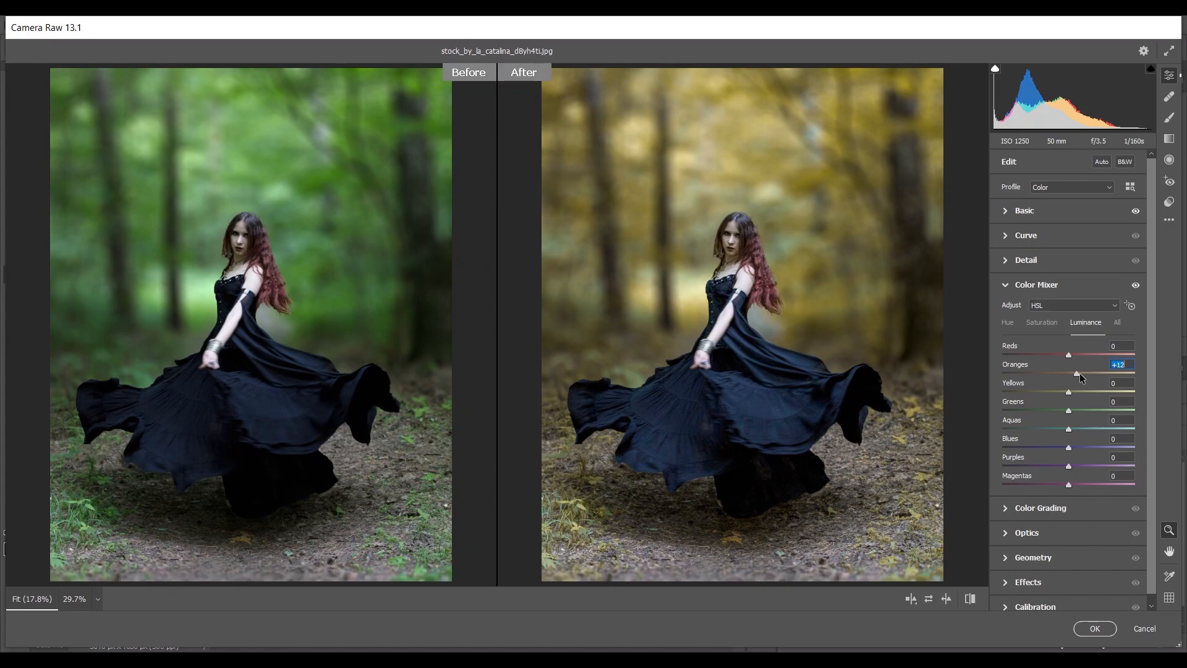
pyautogui.moveTo(1069, 392); pyautogui.dragTo(1075, 394)
# - Set the luminance of Greens to -9 and Aquas to +9
pyautogui.moveTo(1068, 410)
pyautogui.mouseDown()
pyautogui.moveTo(1056, 409)
pyautogui.moveTo(1065, 402)
pyautogui.mouseUp()
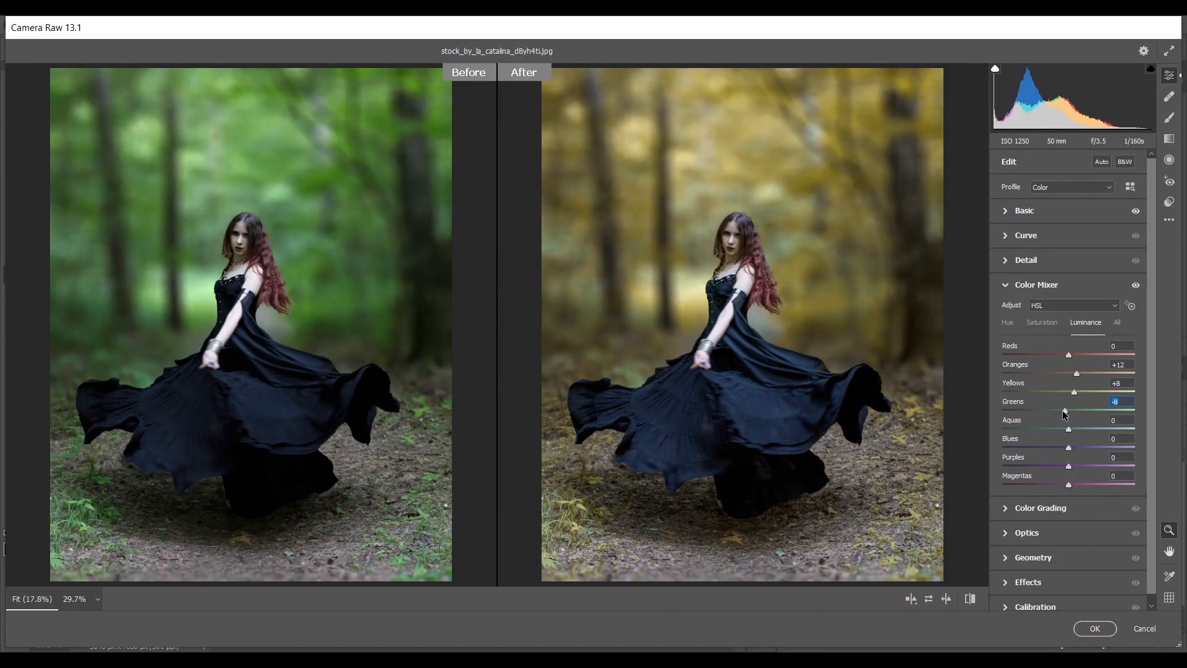
pyautogui.moveTo(1062, 409); pyautogui.dragTo(1058, 410)
pyautogui.press('Up')
pyautogui.press('Up')
pyautogui.press('Up')
pyautogui.press('Up')
pyautogui.press('Up')
pyautogui.press('Up')
pyautogui.moveTo(1066, 426); pyautogui.dragTo(1070, 430)
pyautogui.press('Up')
pyautogui.press('Up')
# - Color grade the shadows with hue 73 and saturation 4, and set Blending to 100
pyautogui.click(1016, 507)
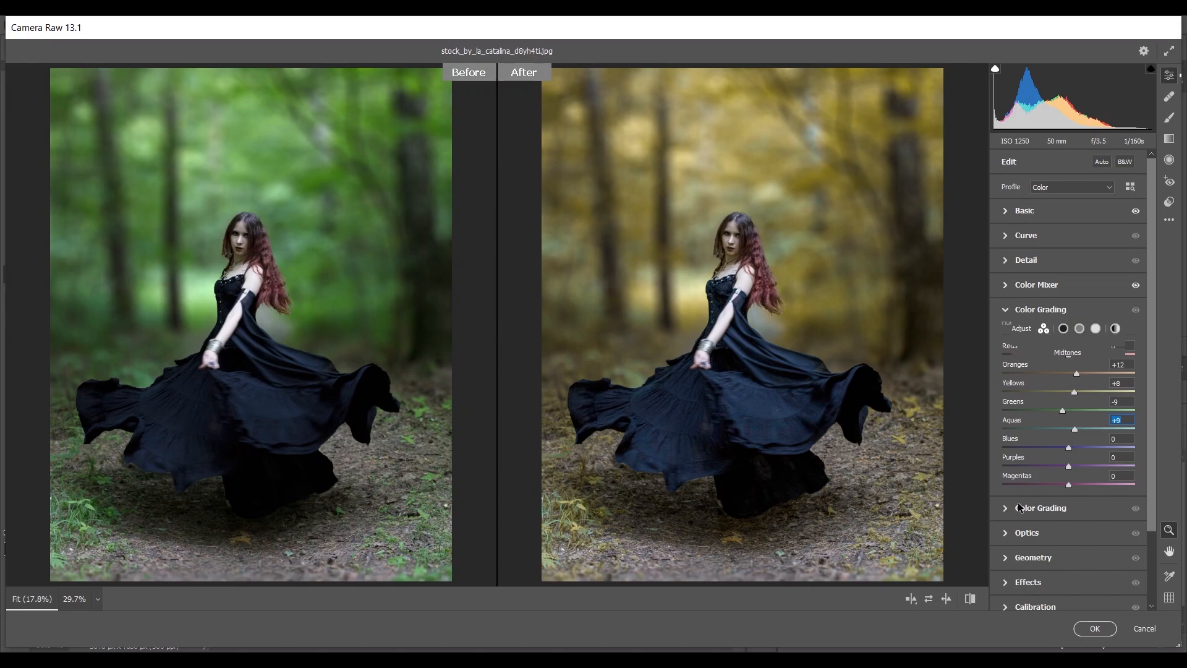
pyautogui.click(1063, 328)
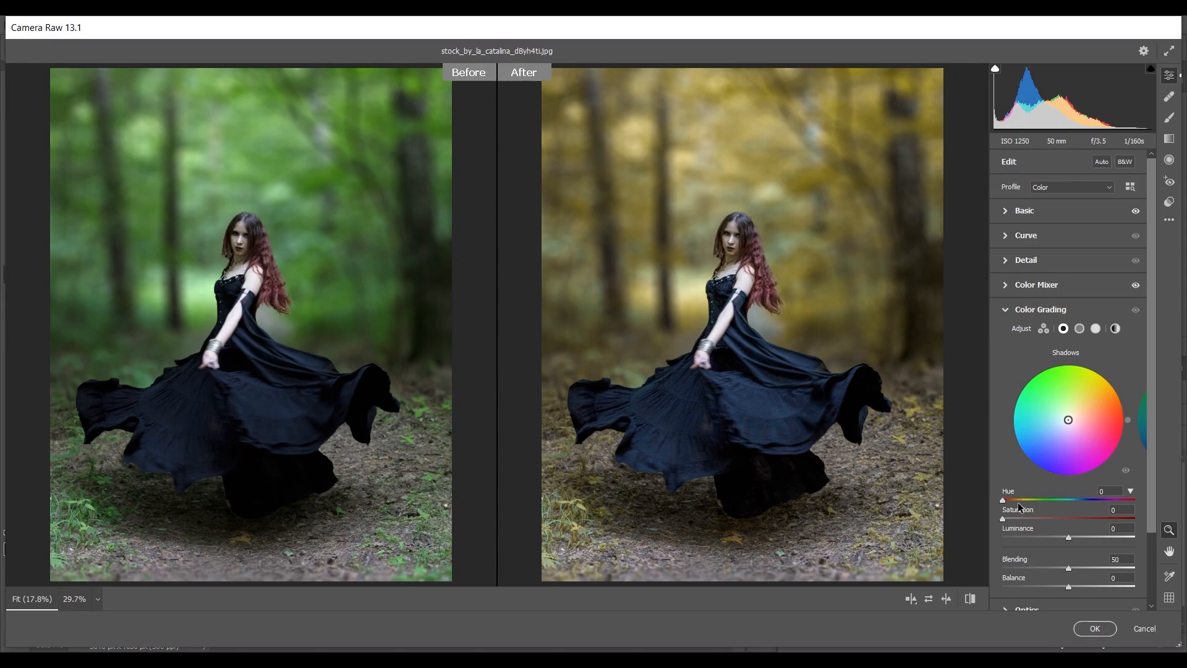
pyautogui.moveTo(1016, 495); pyautogui.dragTo(1021, 498)
pyautogui.moveTo(1034, 498); pyautogui.dragTo(1064, 496)
pyautogui.moveTo(1003, 518); pyautogui.dragTo(1007, 524)
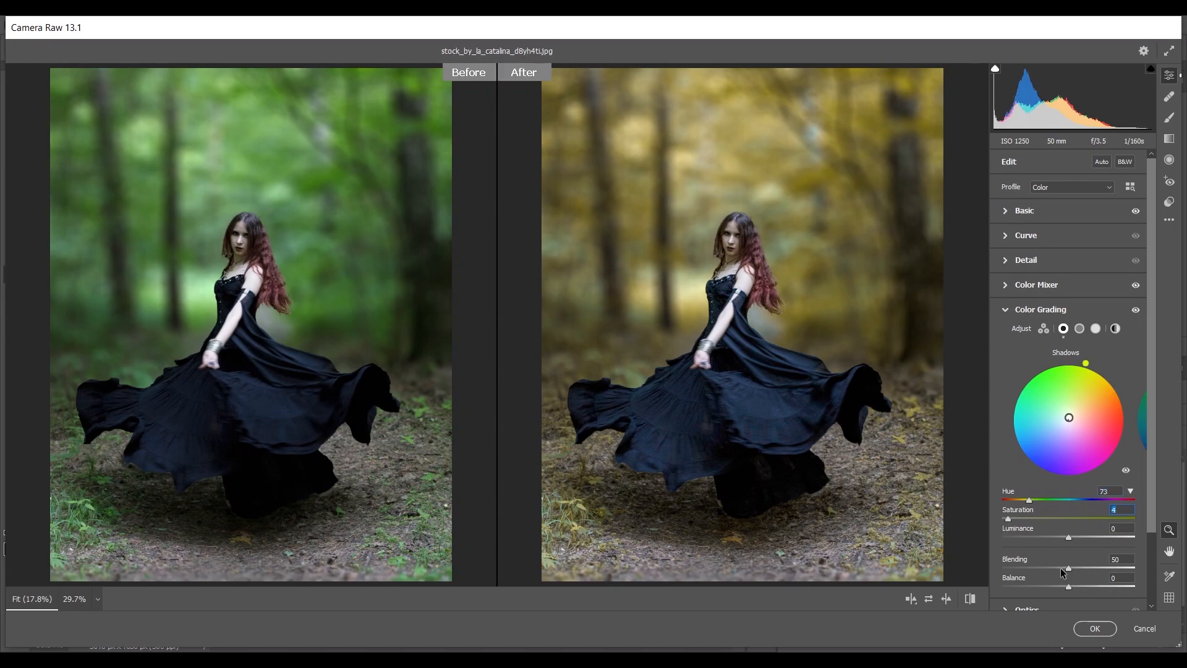
pyautogui.moveTo(1068, 567); pyautogui.dragTo(1151, 577)
# - Color grade the highlights with hue 253 and a very slight saturation
pyautogui.click(1095, 328)
pyautogui.click(1065, 500)
pyautogui.moveTo(1064, 503); pyautogui.dragTo(1094, 503)
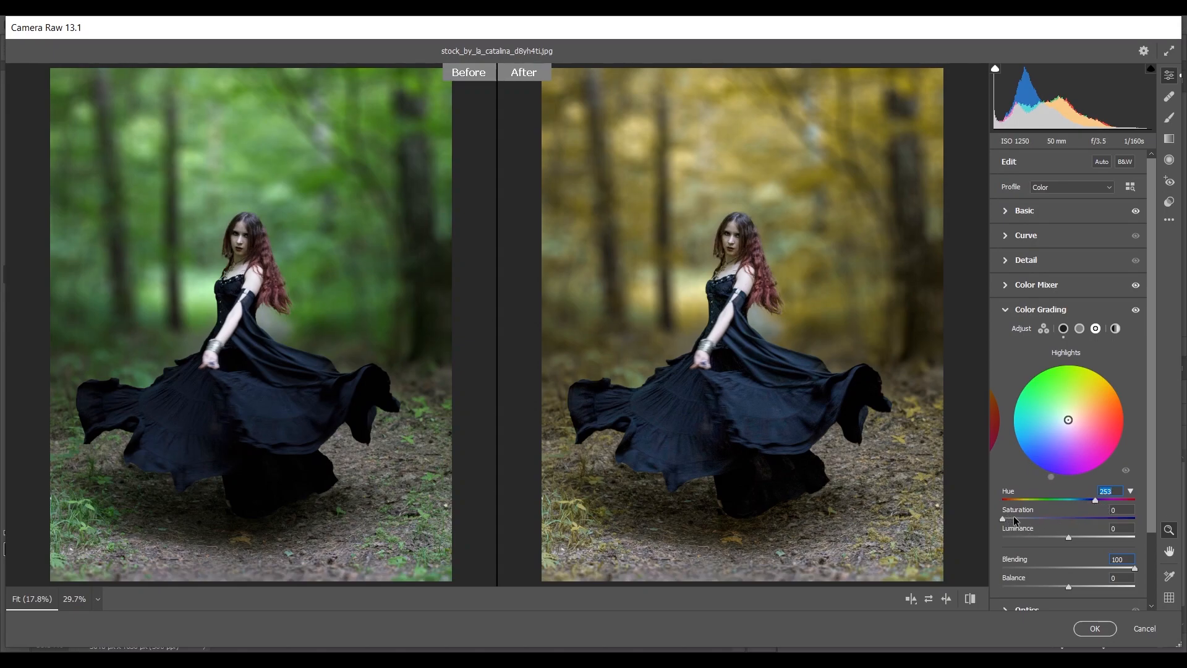
pyautogui.moveTo(1013, 516); pyautogui.dragTo(1005, 518)
pyautogui.click(1017, 310)
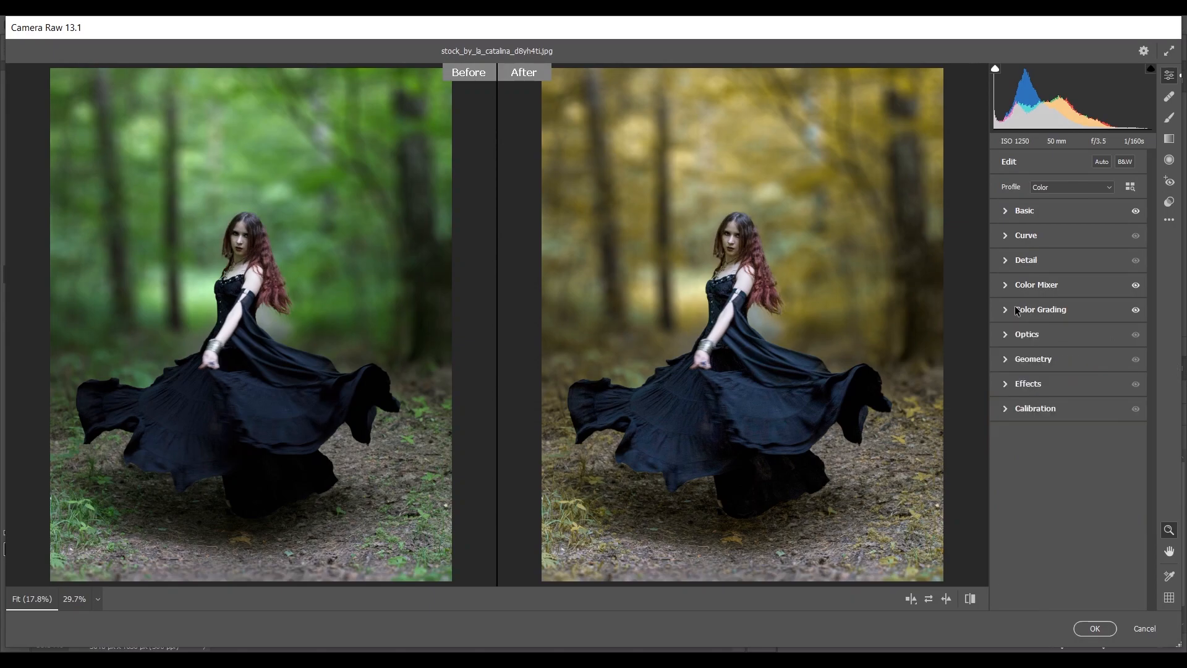
# - Darken the image edges by setting the Effects vignetting to -42
pyautogui.click(1005, 384)
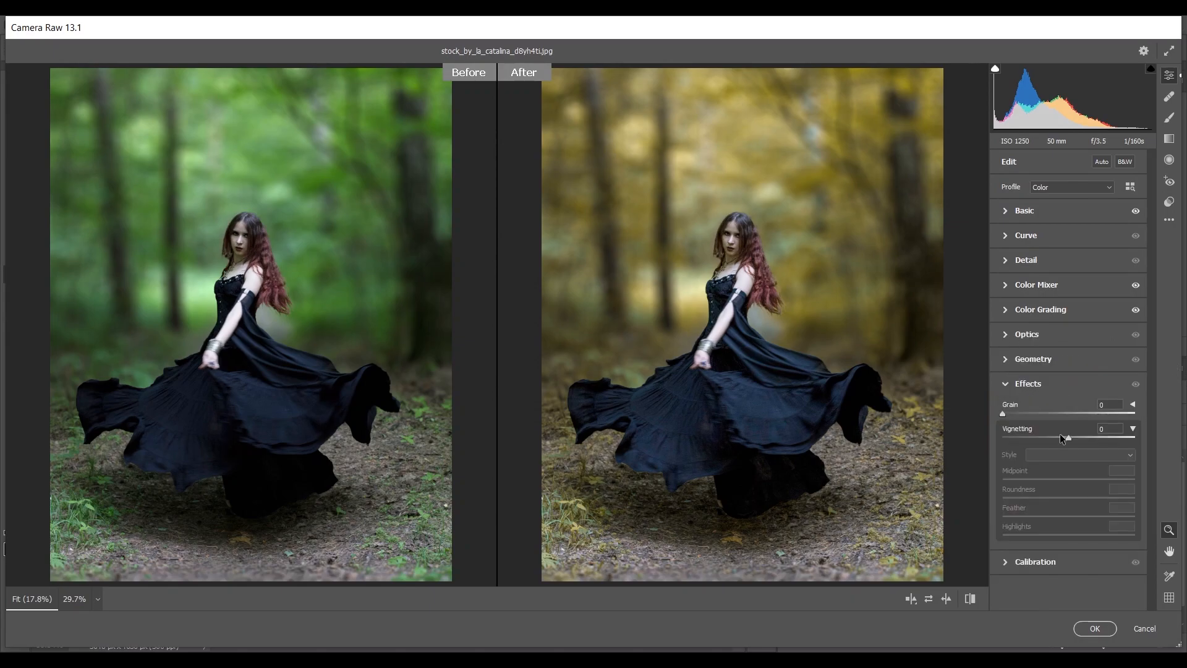
pyautogui.moveTo(1054, 433); pyautogui.dragTo(1045, 440)
pyautogui.press('Down')
pyautogui.press('Down')
pyautogui.press('Down')
pyautogui.press('Down')
pyautogui.press('Down')
pyautogui.press('Down')
pyautogui.press('Down')
pyautogui.press('Down')
pyautogui.press('Down')
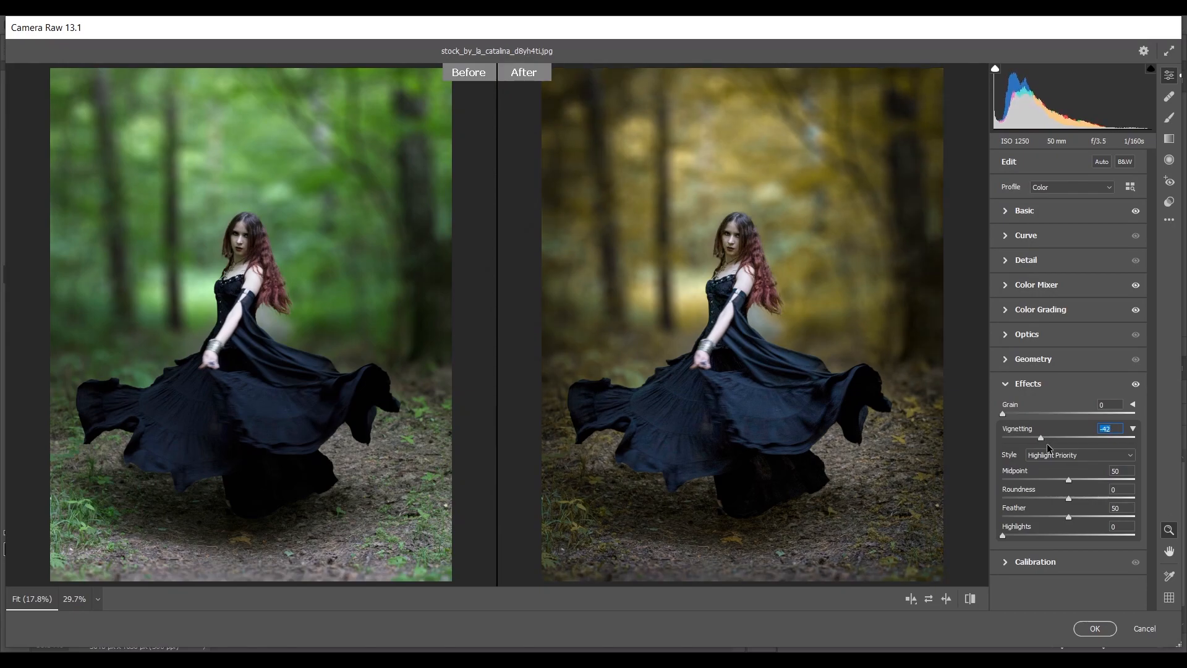
# - Slightly increase the vignette's feather and raise its highlights a little
pyautogui.moveTo(1074, 517); pyautogui.dragTo(1082, 518)
pyautogui.click(1057, 534)
pyautogui.moveTo(1054, 534); pyautogui.dragTo(1021, 535)
pyautogui.click(1013, 384)
# - In Calibration, set the Red Primary hue to +75 and its saturation to +3
pyautogui.click(1004, 409)
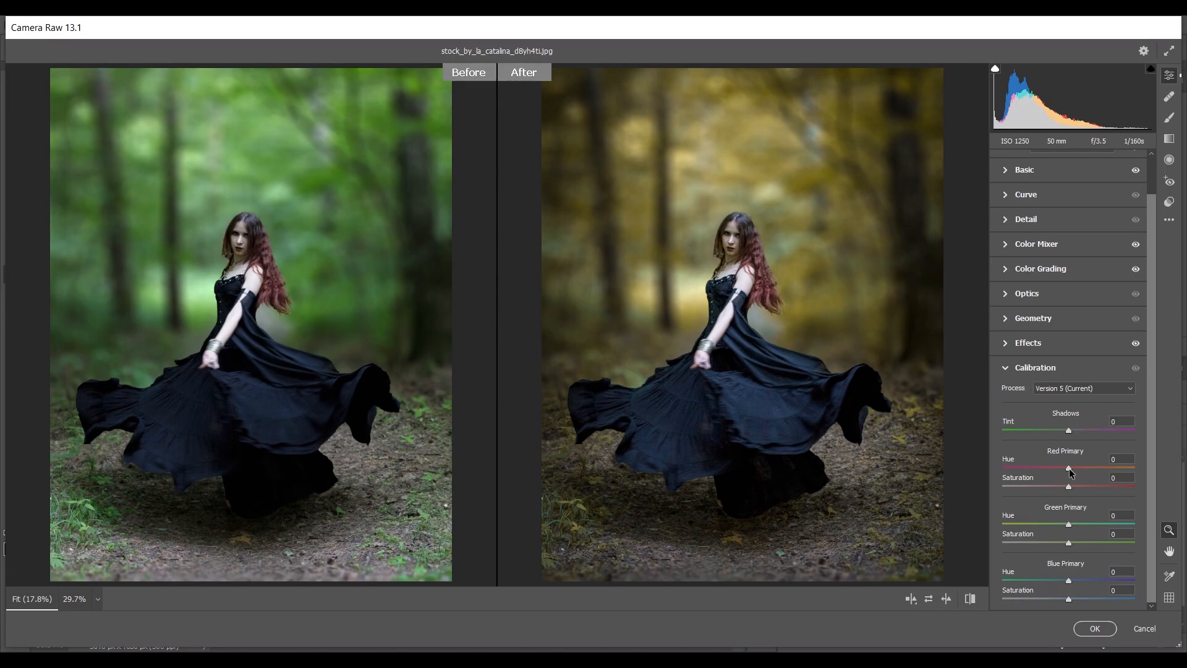
pyautogui.moveTo(1114, 468); pyautogui.dragTo(1091, 486)
pyautogui.press('Up')
pyautogui.press('Up')
pyautogui.press('Up')
pyautogui.press('Up')
pyautogui.press('Up')
pyautogui.press('Up')
pyautogui.press('Up')
pyautogui.press('Up')
pyautogui.press('Up')
pyautogui.press('Tab')
pyautogui.press('Up')
pyautogui.press('Up')
pyautogui.press('Up')
# - Shift the Green Primary hue in Calibration to about -45 for golden foliage
pyautogui.moveTo(1069, 524); pyautogui.dragTo(1136, 525)
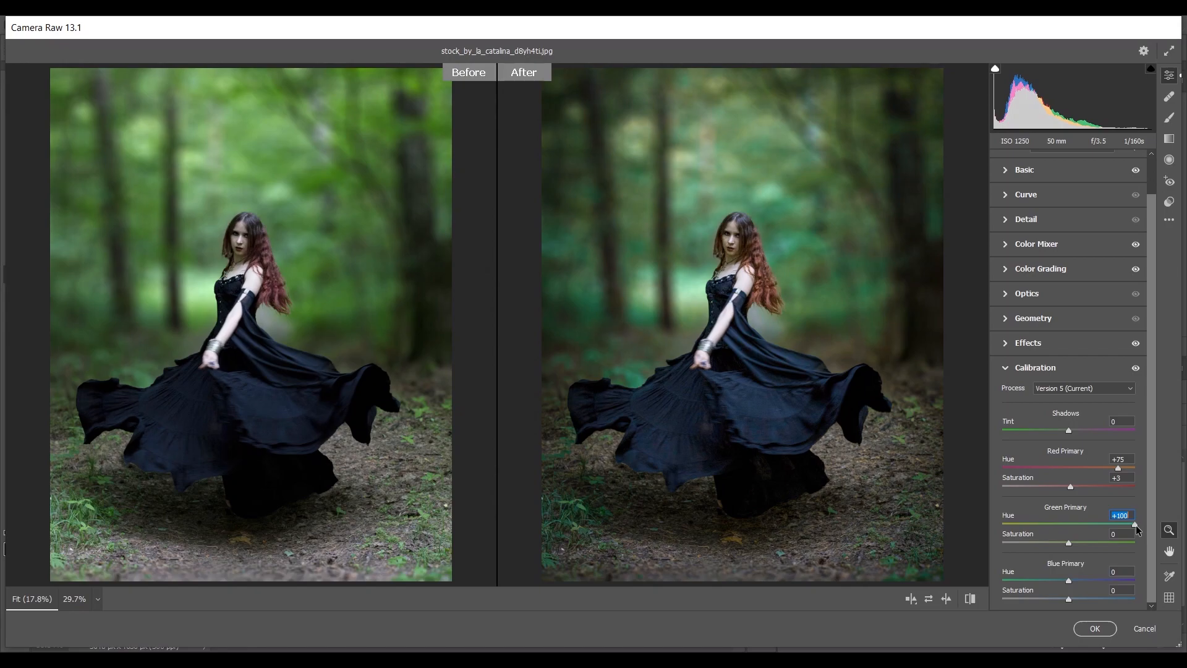
pyautogui.moveTo(1136, 525); pyautogui.dragTo(1038, 530)
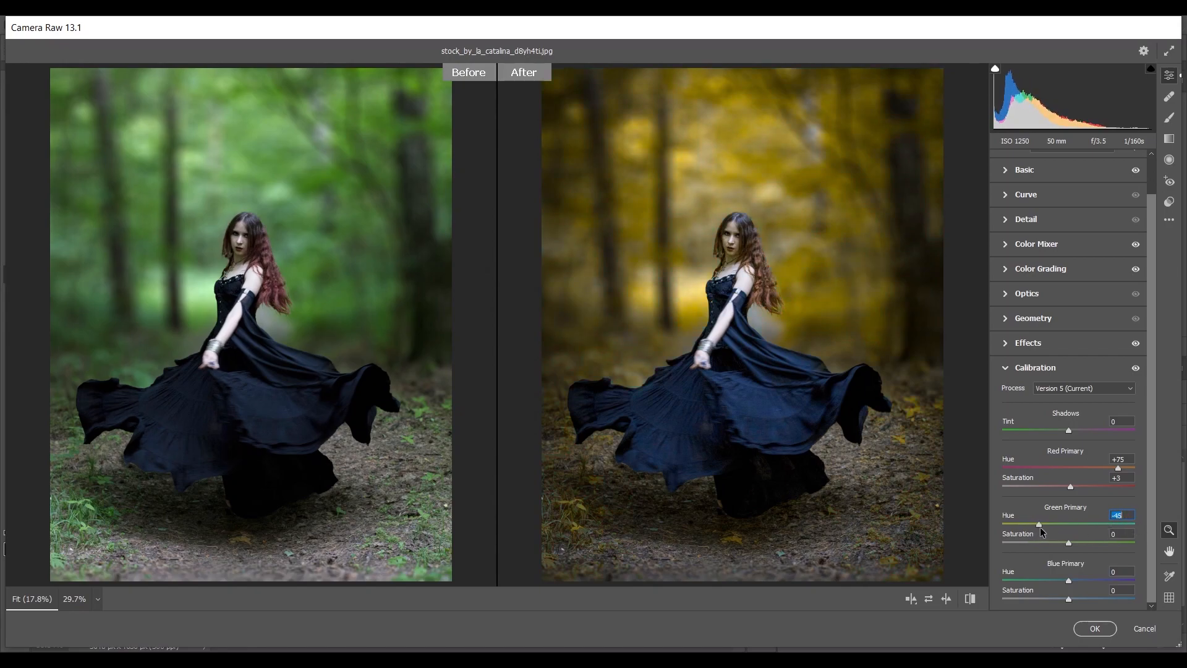
pyautogui.moveTo(1038, 527); pyautogui.dragTo(1037, 525)
# - Slightly lower the Green Primary saturation and raise the Blue Primary saturation in Calibration
pyautogui.moveTo(1069, 543); pyautogui.dragTo(1059, 544)
pyautogui.press('Up')
pyautogui.press('Up')
pyautogui.press('Up')
pyautogui.press('Up')
pyautogui.moveTo(1084, 599); pyautogui.dragTo(1082, 599)
pyautogui.click(1019, 370)
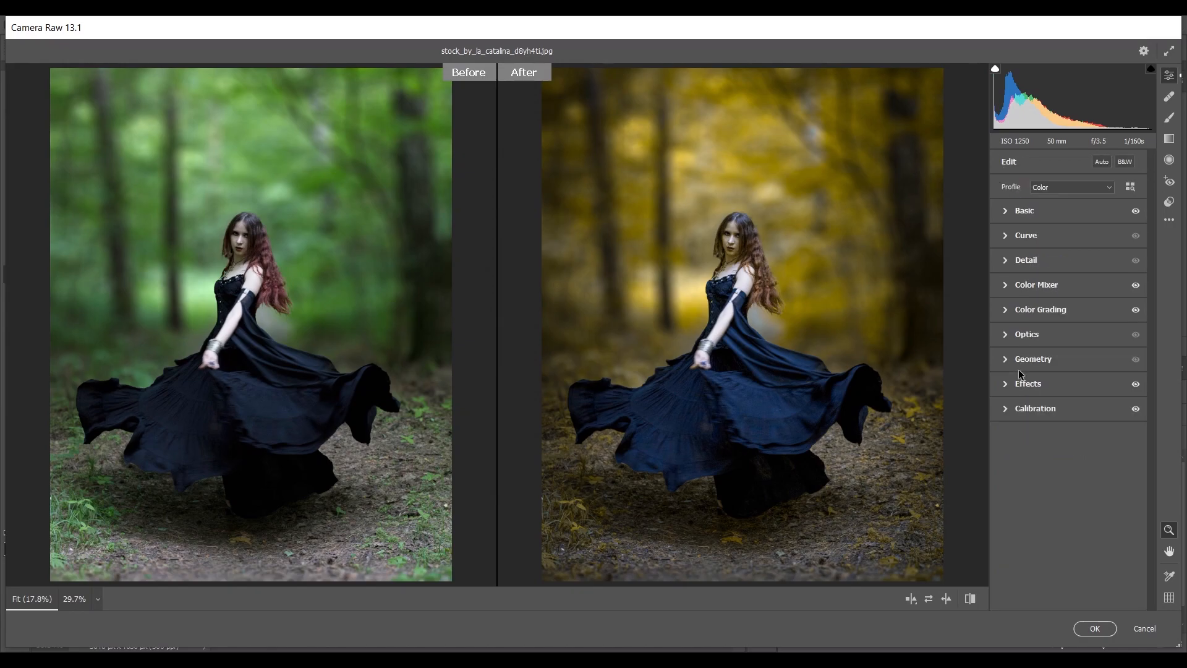
# - Add shadow, midtone and highlight points to the tone curve and lift its black point to output 20
pyautogui.click(1019, 236)
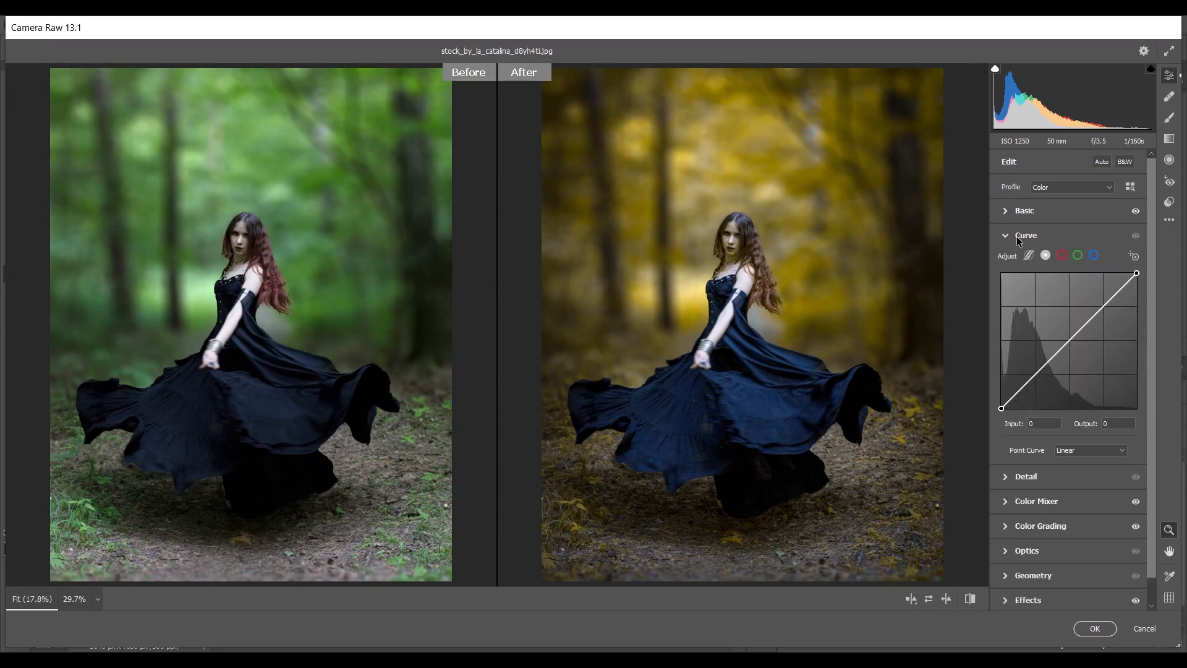
pyautogui.click(1033, 374)
pyautogui.click(1069, 341)
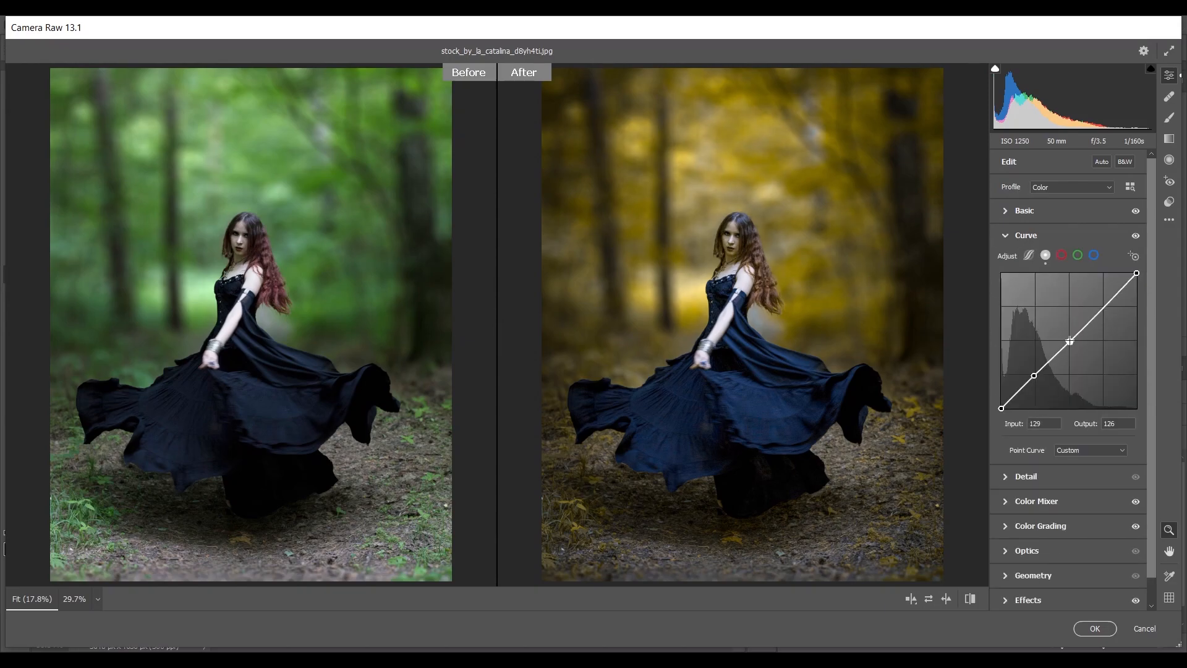
pyautogui.click(1101, 307)
pyautogui.moveTo(1070, 342); pyautogui.dragTo(1068, 340)
pyautogui.moveTo(1001, 408); pyautogui.dragTo(1000, 397)
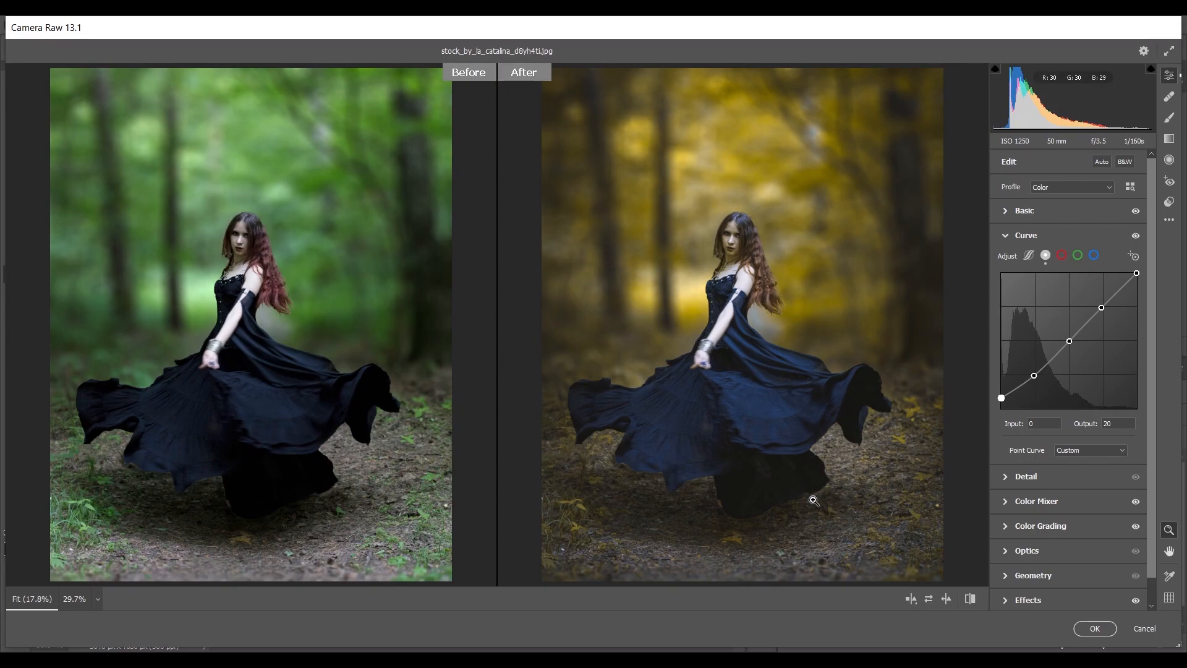
# - Darken the lower-right ground of the photo with a diagonal graduated filter at exposure -1.80 and clarity +7
pyautogui.click(1168, 141)
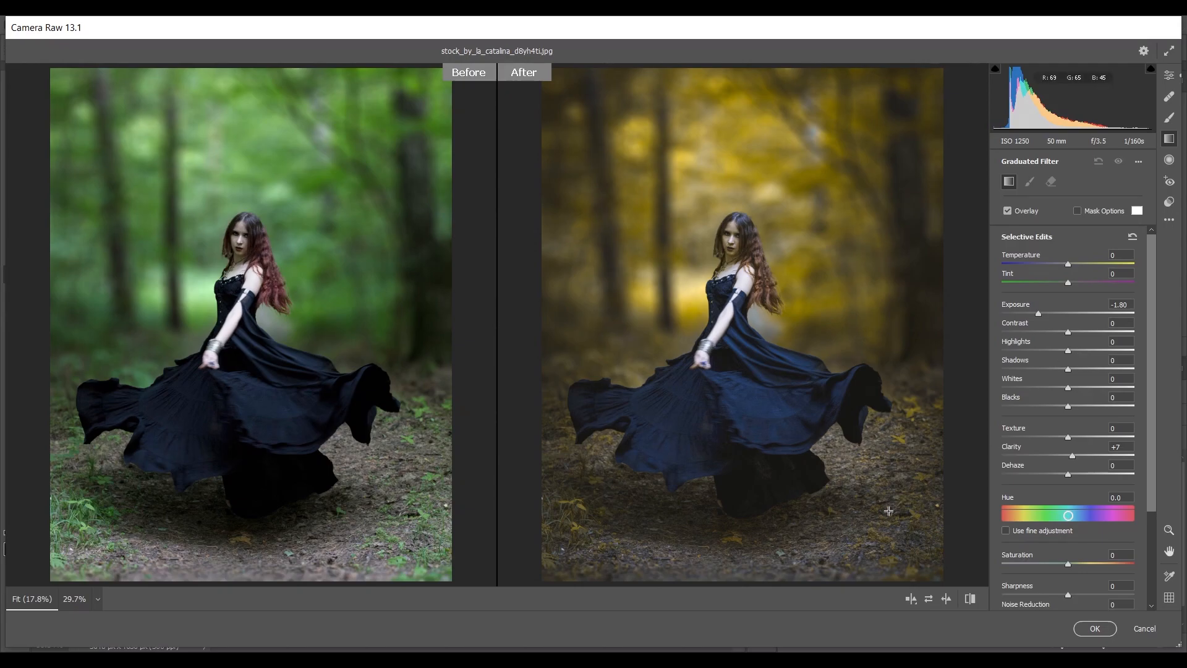
pyautogui.moveTo(852, 528); pyautogui.dragTo(814, 442)
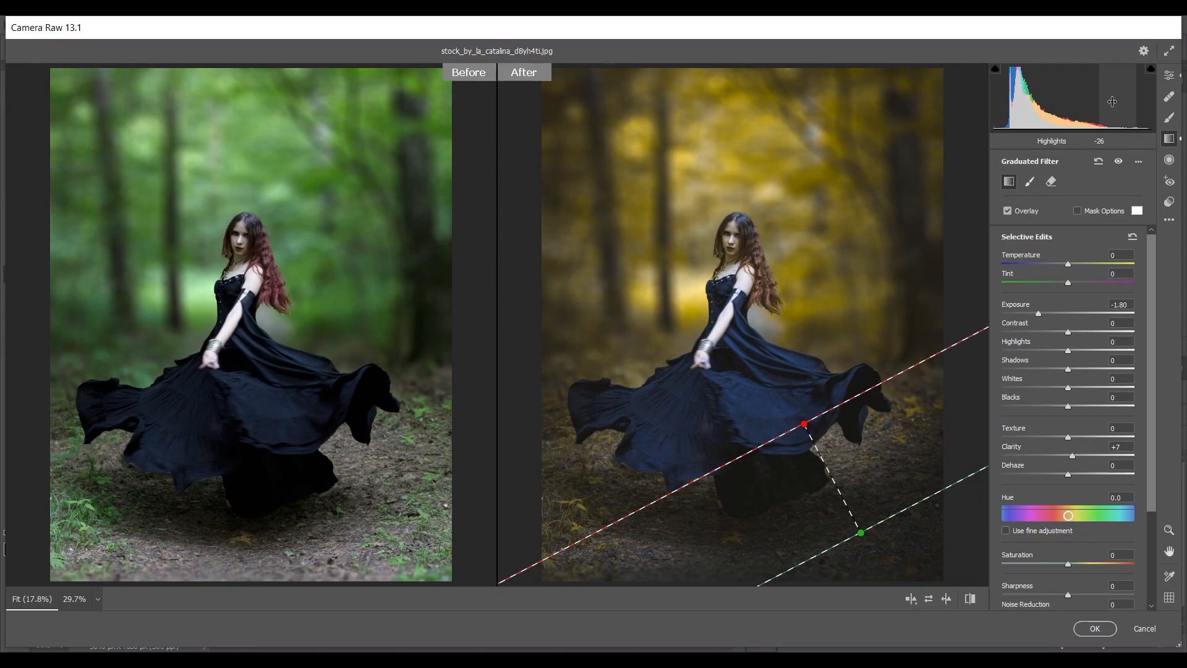
pyautogui.click(1169, 75)
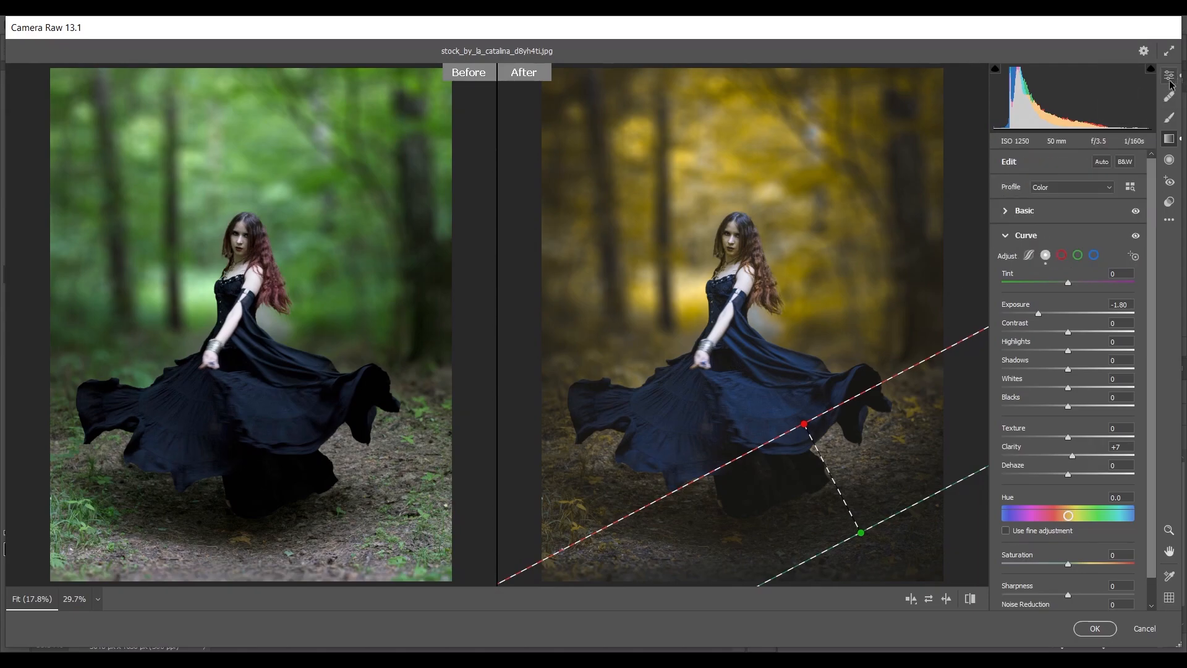
pyautogui.click(1007, 235)
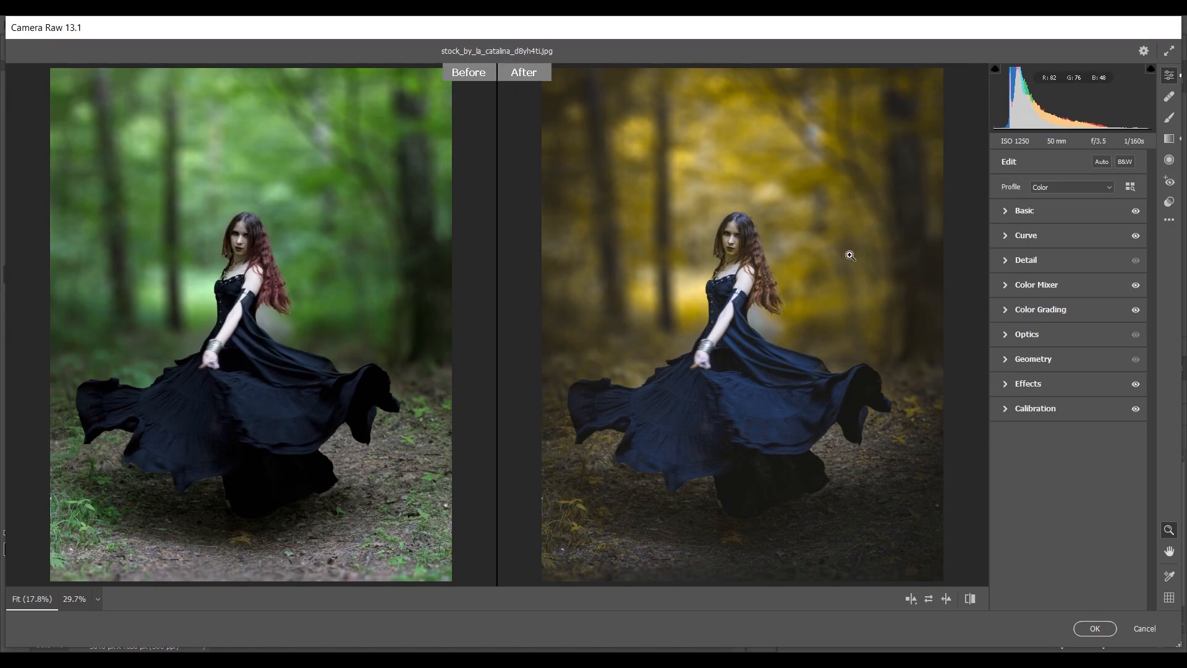
# - Apply the Camera Raw adjustments and compare the image with and without the graded Layer 1
pyautogui.click(1092, 628)
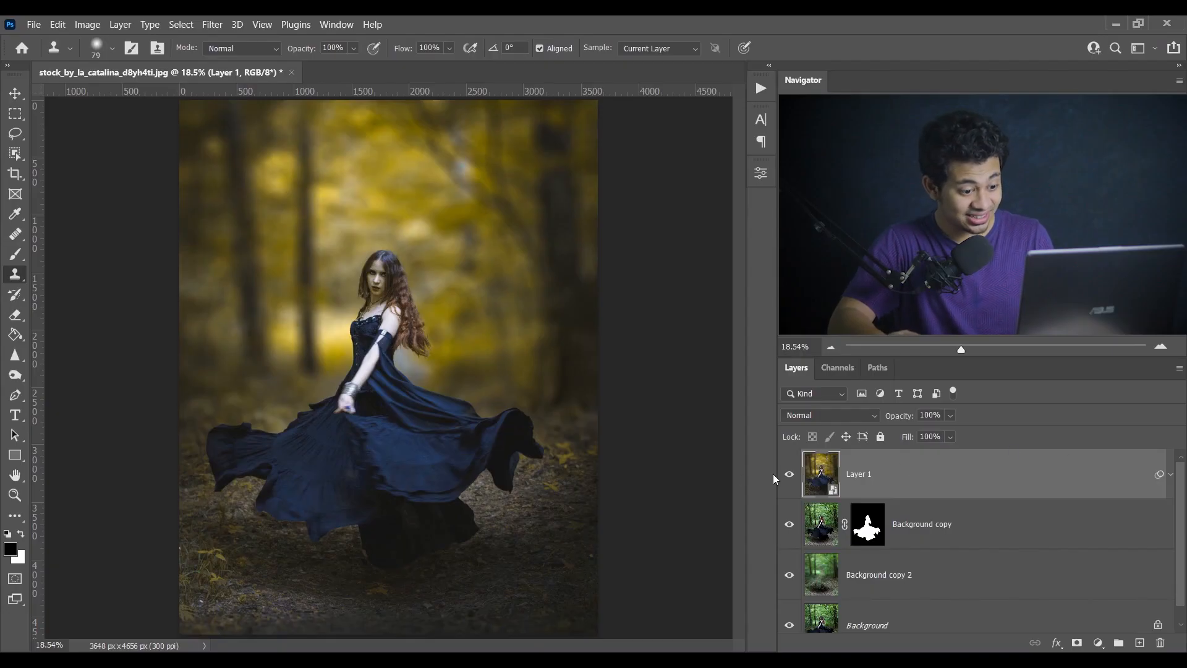
pyautogui.click(789, 474)
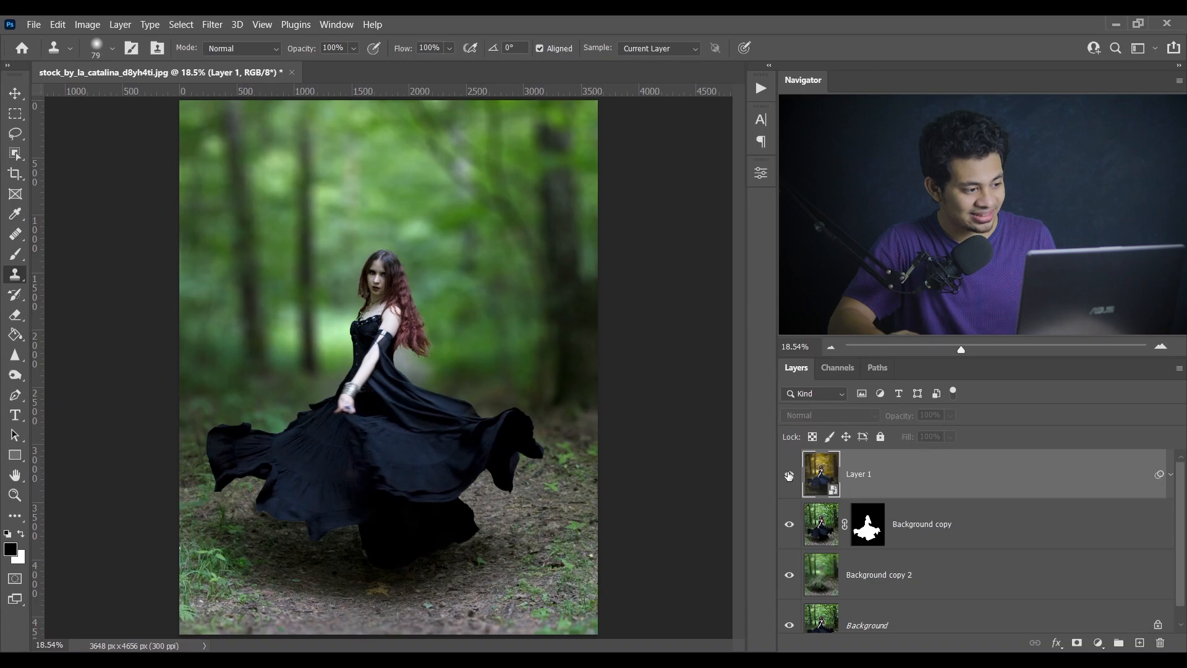
pyautogui.click(788, 474)
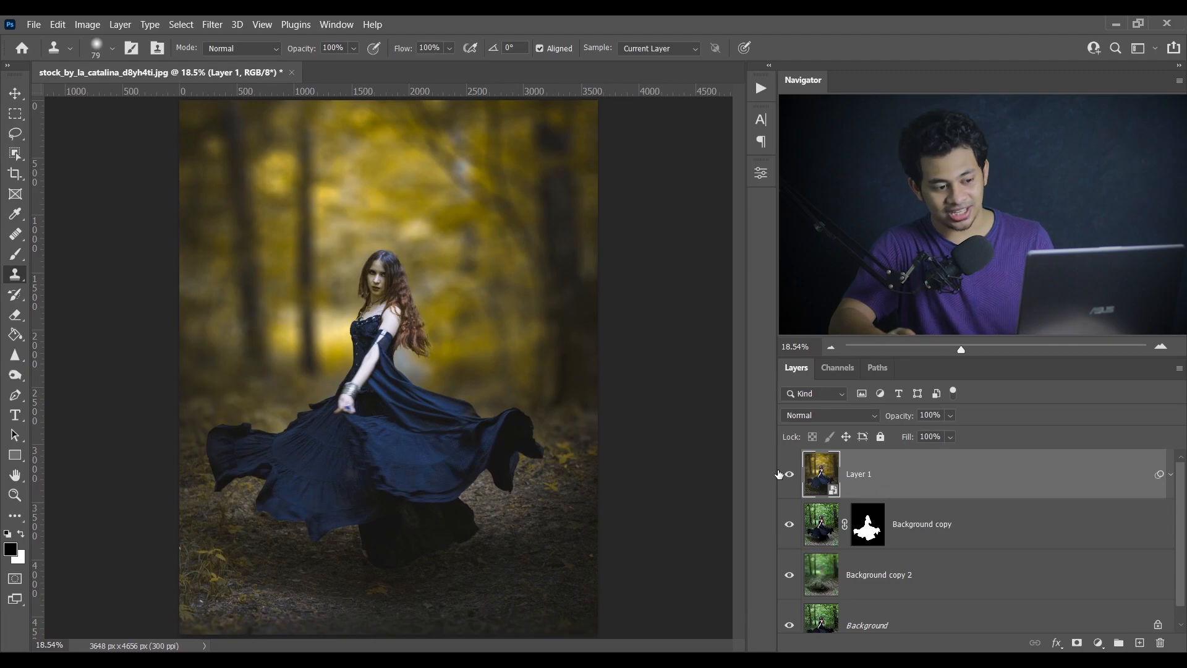
# - Add a Selective Color adjustment layer above Layer 1 and reduce Cyan in the Yellows to -48%
pyautogui.click(1098, 642)
pyautogui.click(1105, 640)
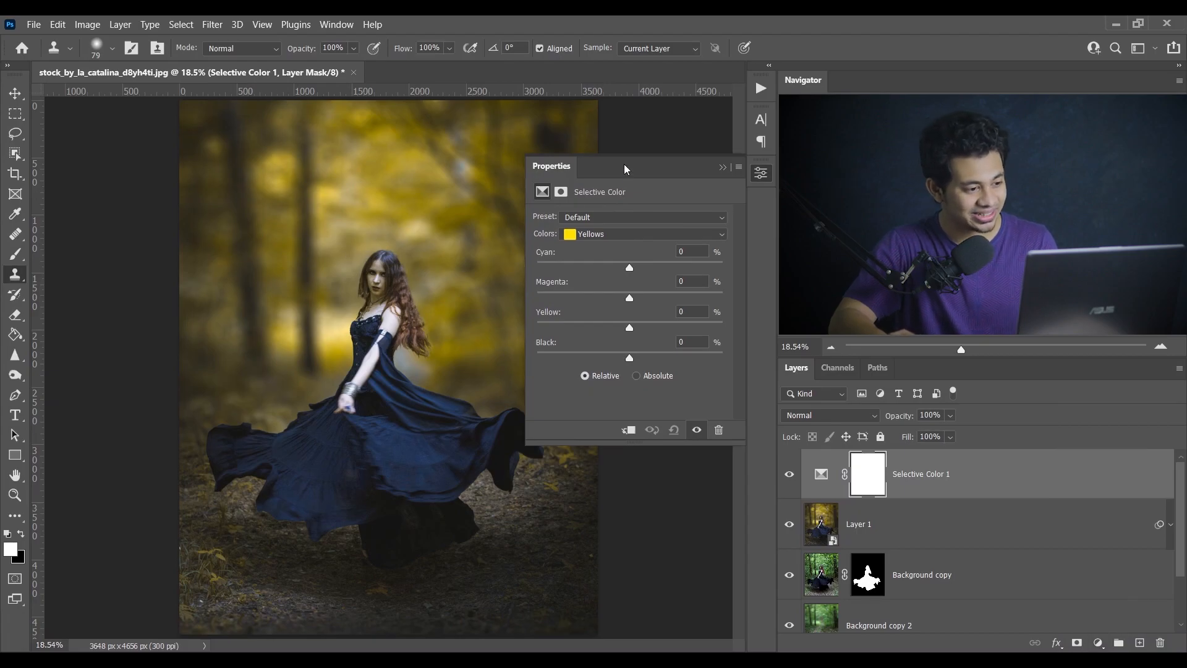
pyautogui.click(600, 235)
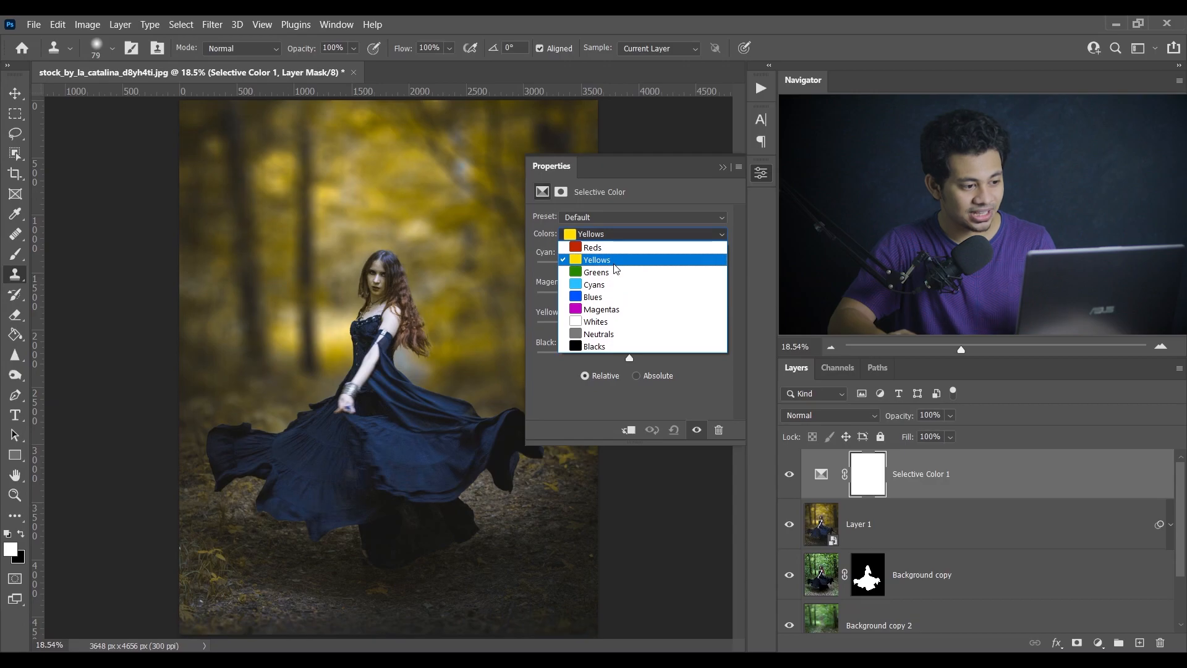
pyautogui.click(614, 262)
pyautogui.moveTo(627, 268); pyautogui.dragTo(587, 271)
pyautogui.moveTo(642, 269); pyautogui.dragTo(585, 271)
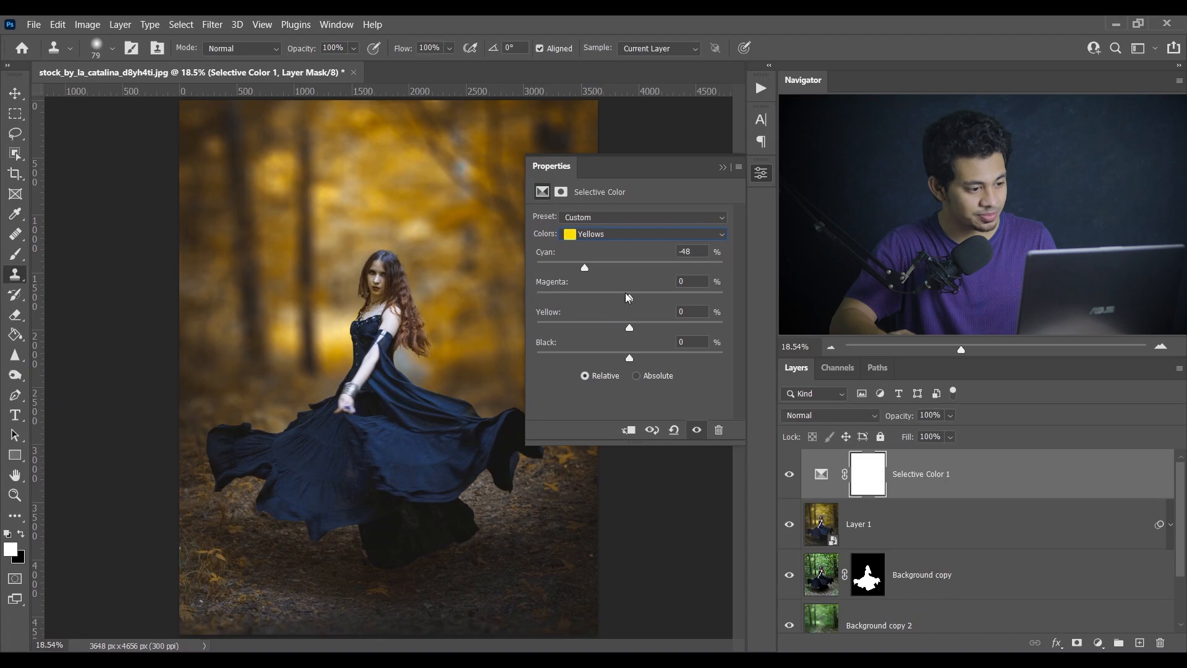
# - Tune the Selective Color Yellows to Cyan -42%, Magenta +34%, Yellow -16% and Black +5%
pyautogui.moveTo(628, 298); pyautogui.dragTo(691, 295)
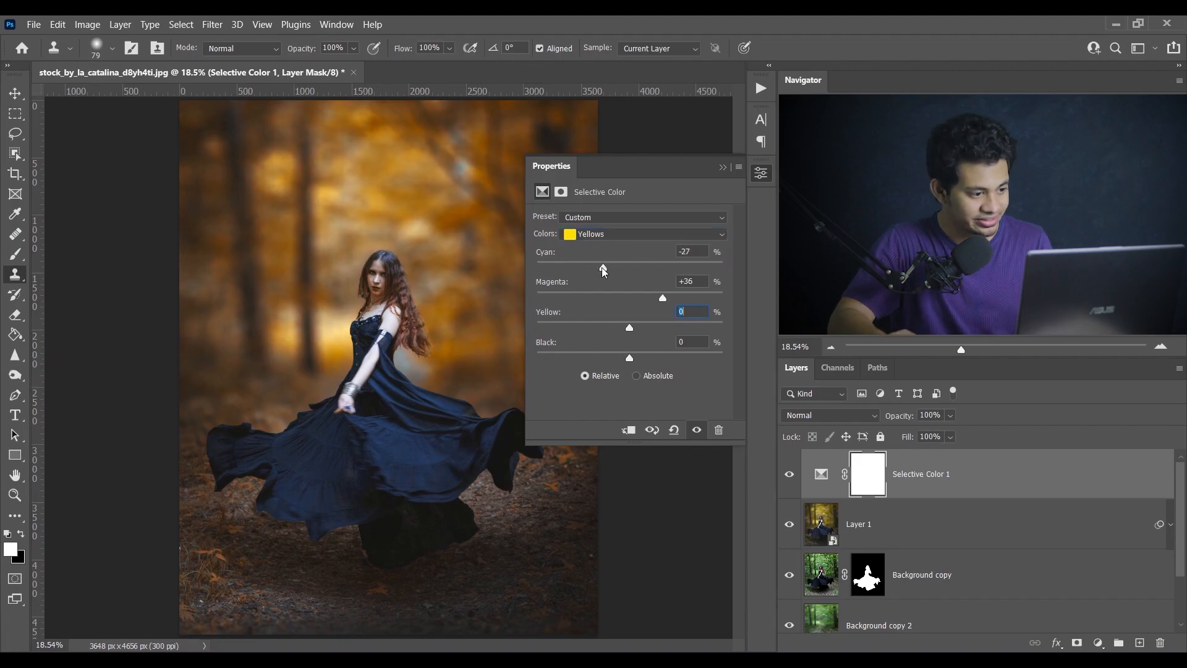
pyautogui.moveTo(604, 271); pyautogui.dragTo(592, 271)
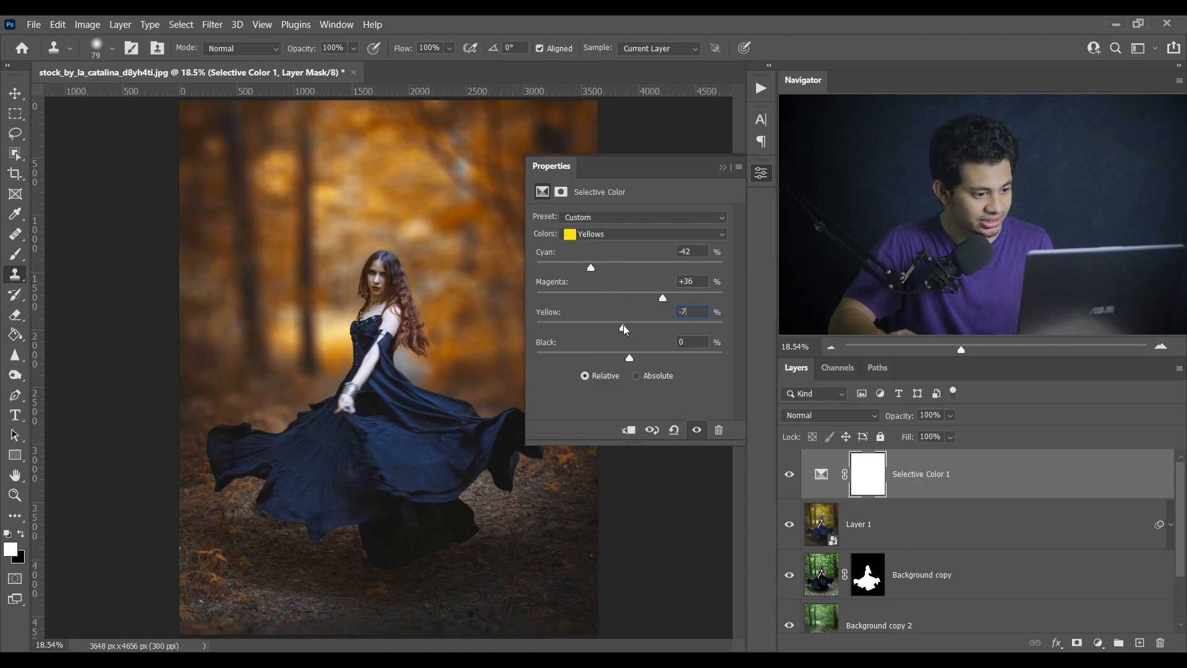
pyautogui.moveTo(624, 327); pyautogui.dragTo(617, 327)
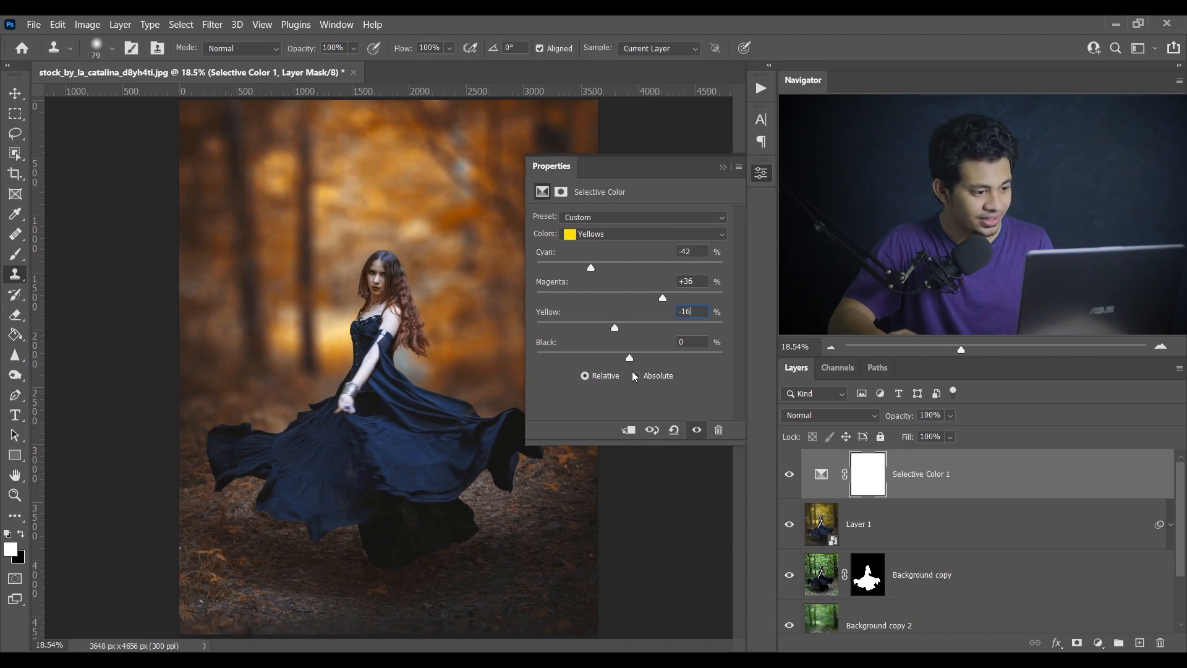
pyautogui.press('Return')
pyautogui.moveTo(630, 357)
pyautogui.mouseDown()
pyautogui.moveTo(590, 357)
pyautogui.moveTo(637, 359)
pyautogui.mouseUp()
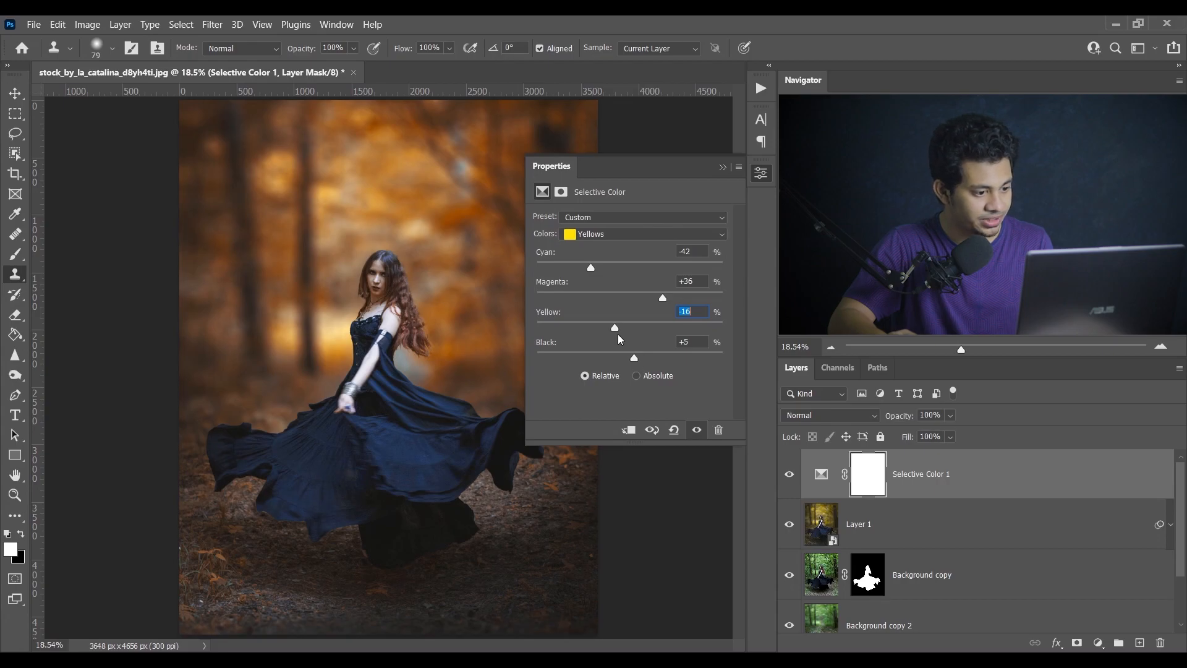
pyautogui.moveTo(662, 299)
pyautogui.mouseDown()
pyautogui.moveTo(643, 299)
pyautogui.moveTo(660, 301)
pyautogui.mouseUp()
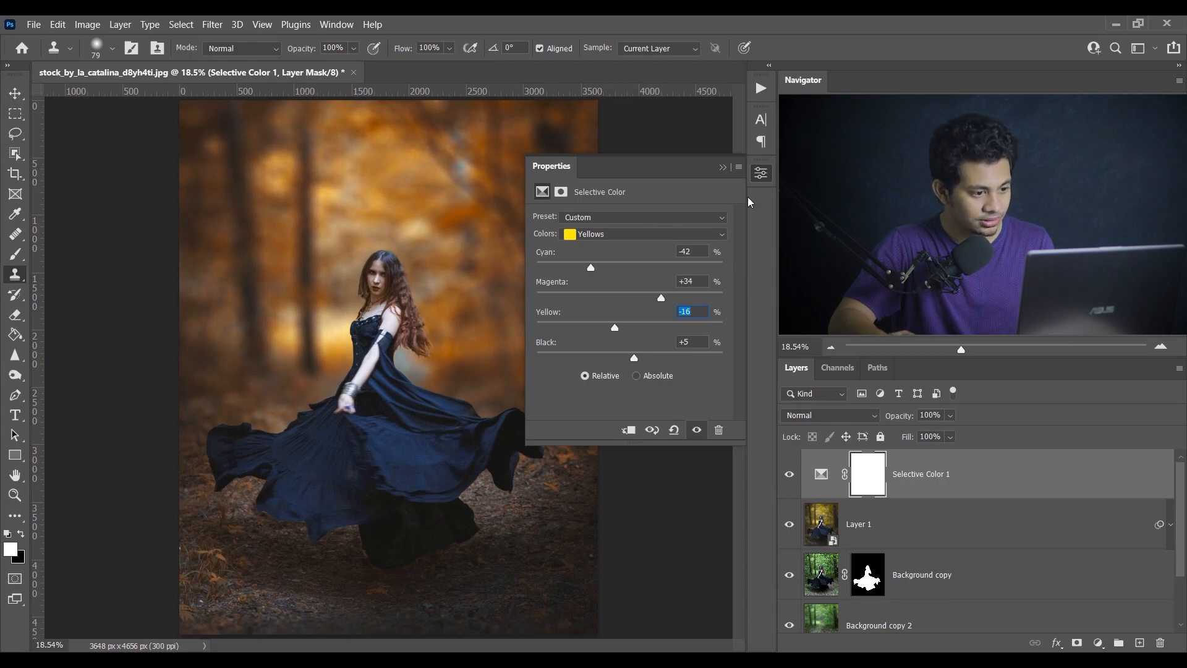
pyautogui.click(764, 171)
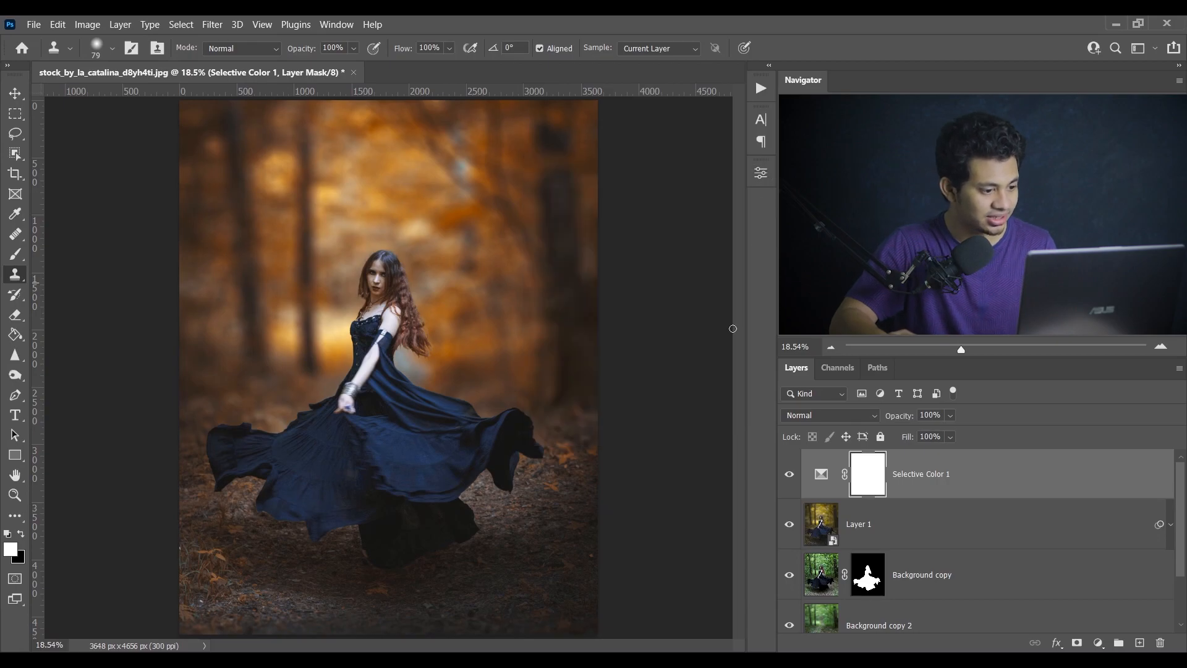
# - Compare the image with and without the Selective Color adjustment
pyautogui.click(788, 475)
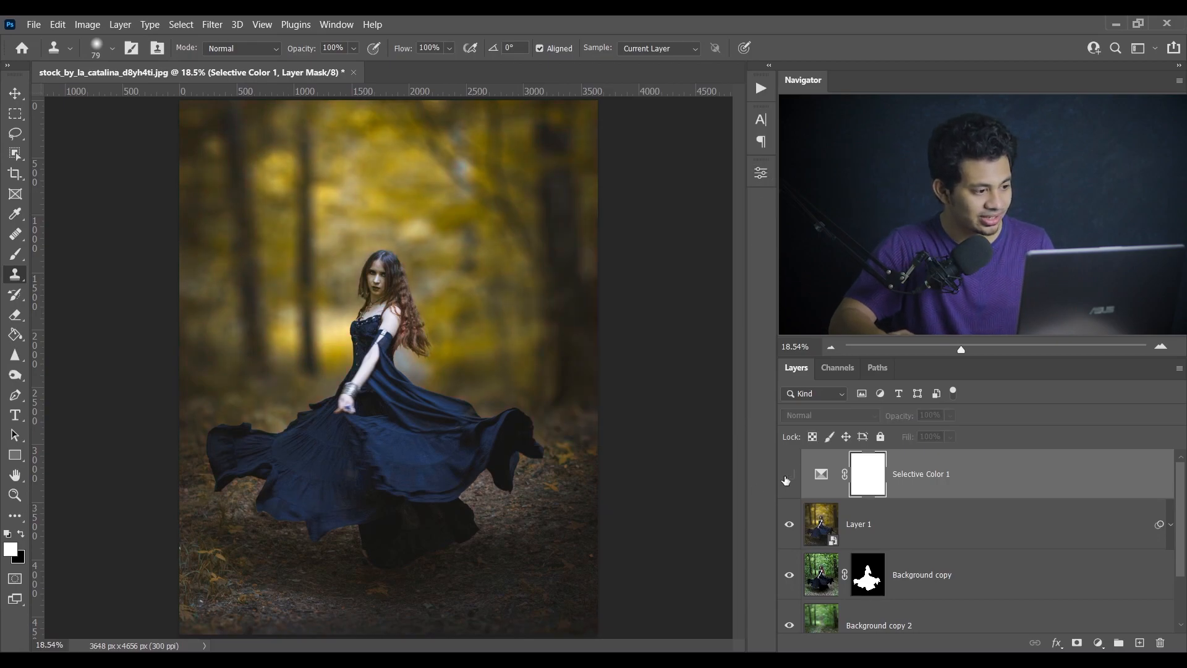
pyautogui.click(787, 474)
pyautogui.click(788, 474)
pyautogui.click(788, 475)
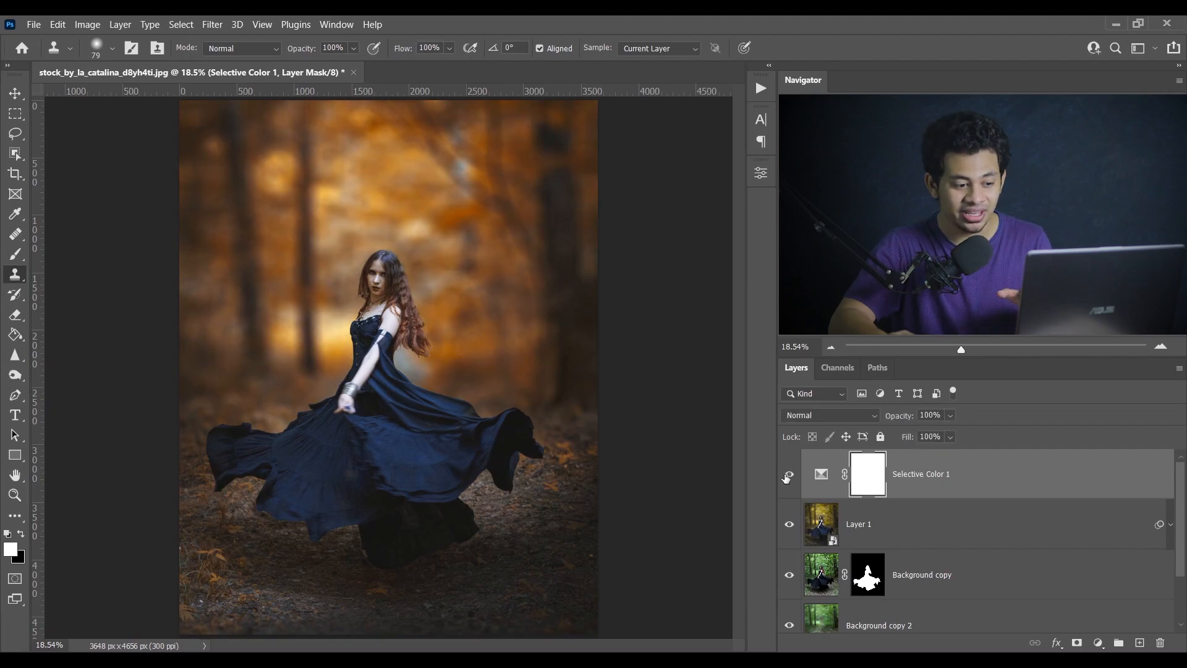
pyautogui.click(788, 475)
pyautogui.click(788, 475)
pyautogui.click(787, 474)
pyautogui.click(787, 475)
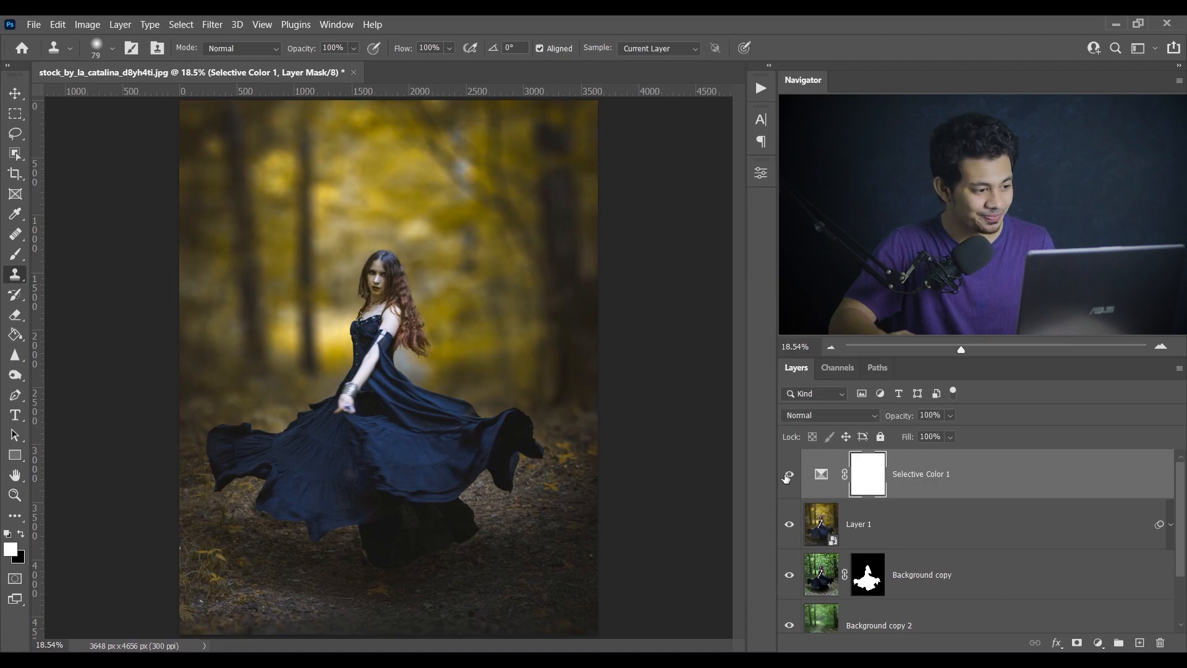
# - Stamp all visible layers into a new layer above Selective Color 1 and run the Smooth Skin action on it
pyautogui.click(970, 479)
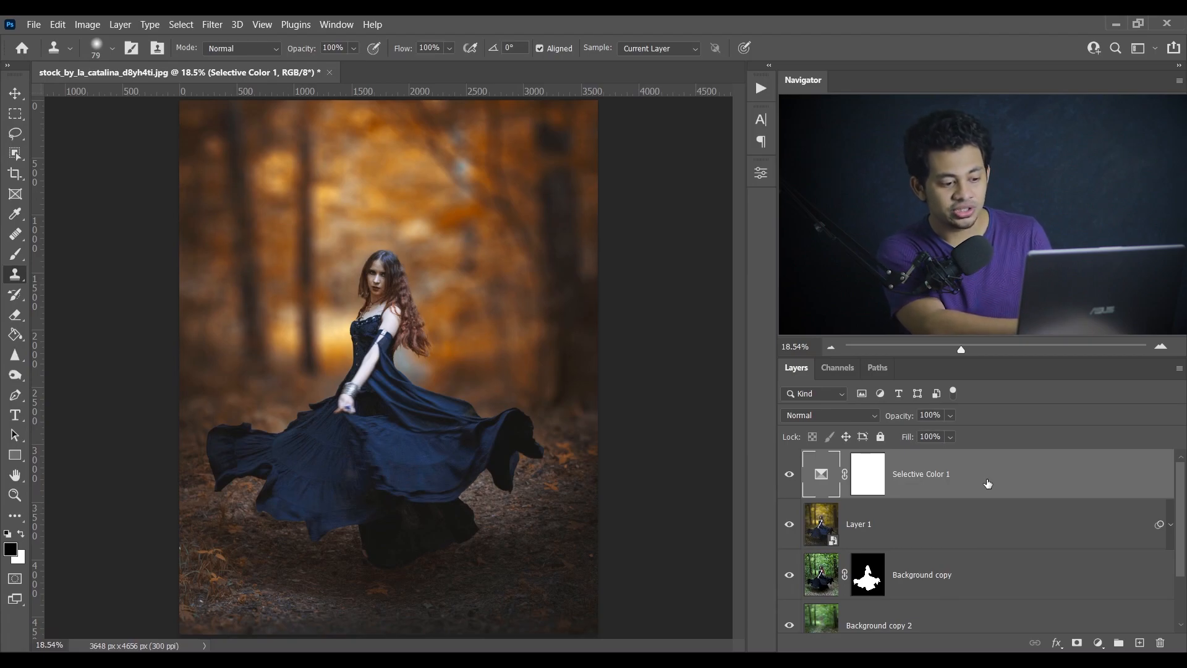
pyautogui.hotkey('ctrl', 'shift', 'alt', 'e')
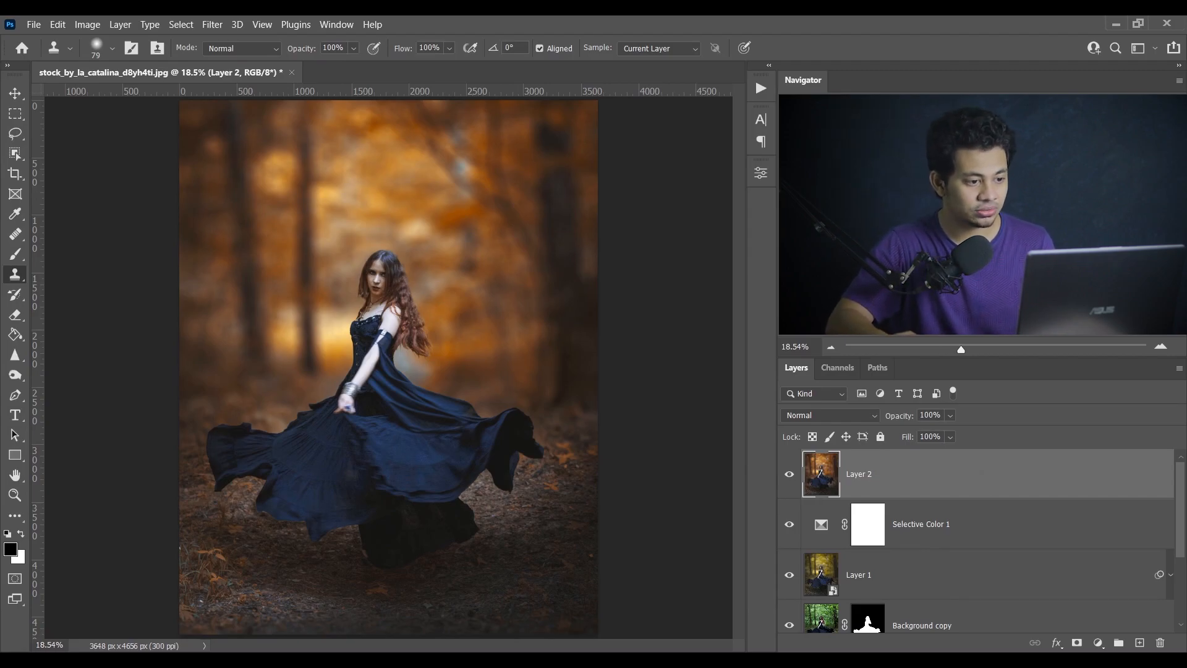
pyautogui.click(760, 88)
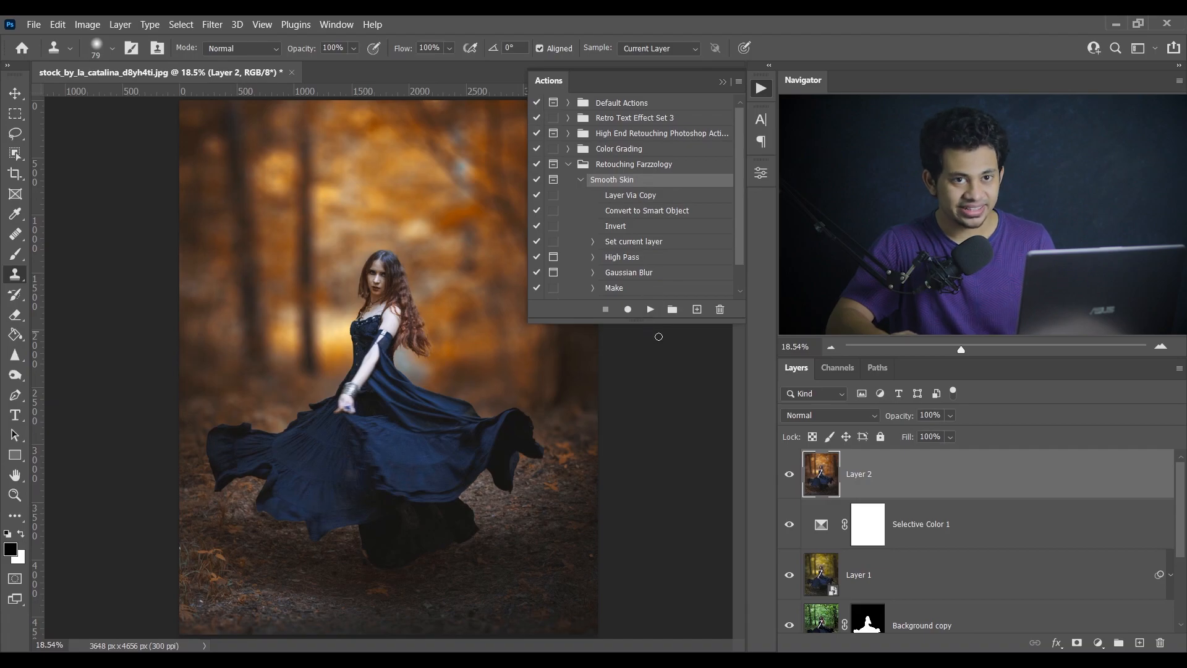
pyautogui.click(652, 308)
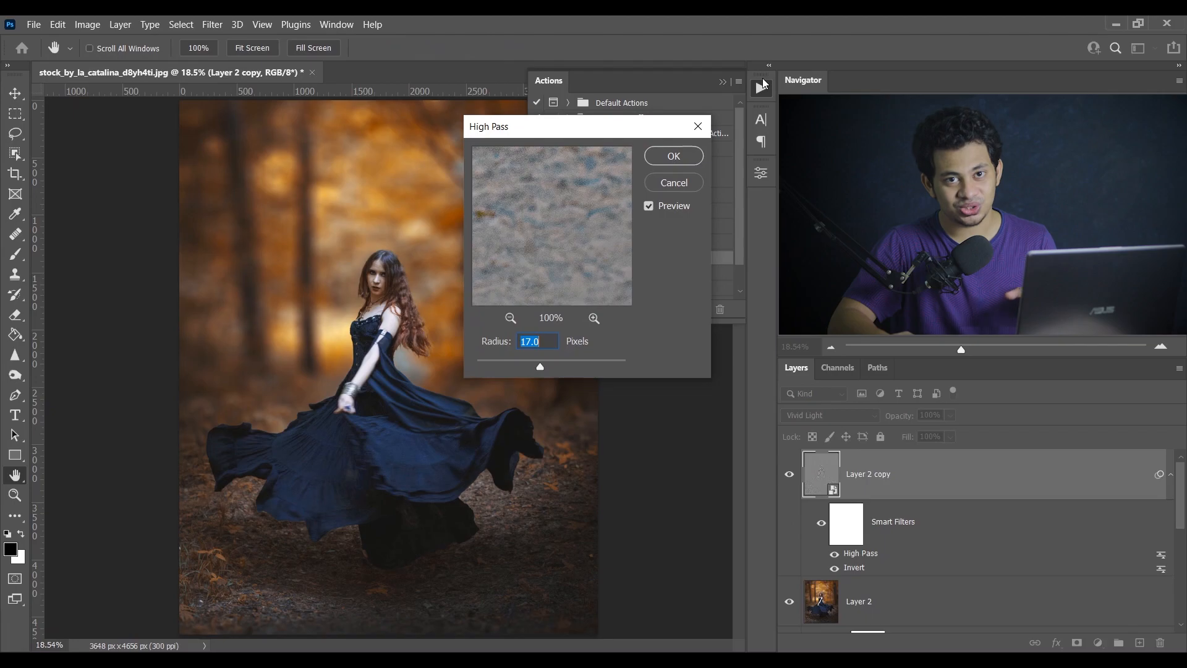
# - Set the action's High Pass radius to 7 pixels, judging the preview on the woman's face and skin
pyautogui.moveTo(618, 130); pyautogui.dragTo(616, 137)
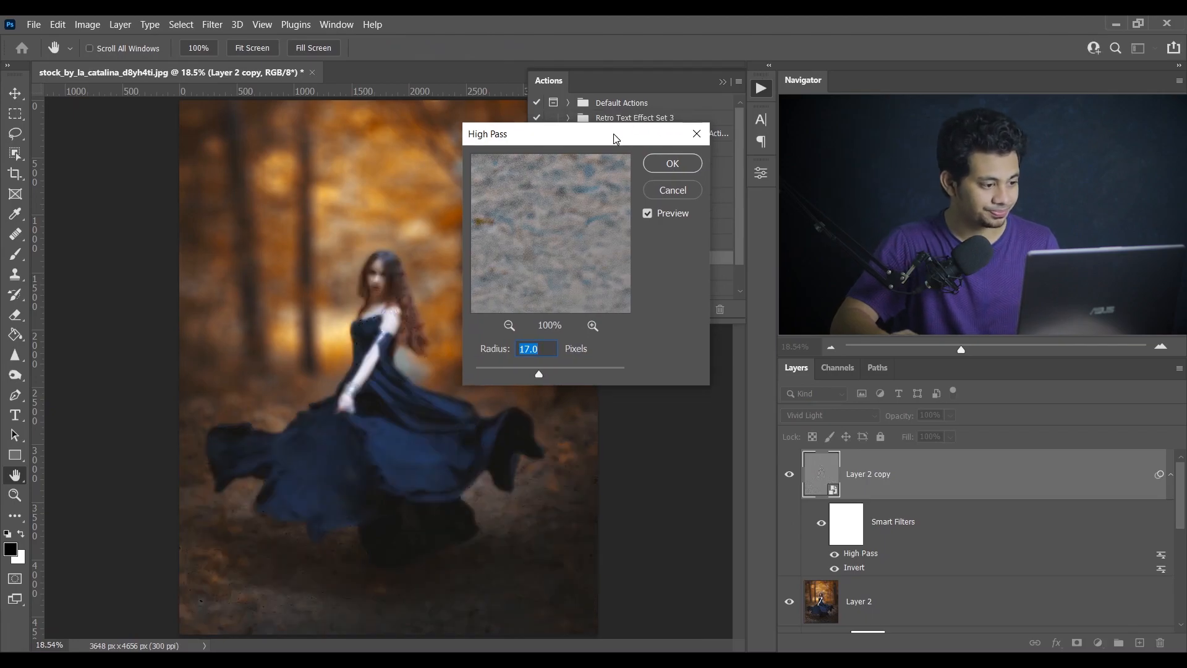
pyautogui.scroll(2, 404, 193)
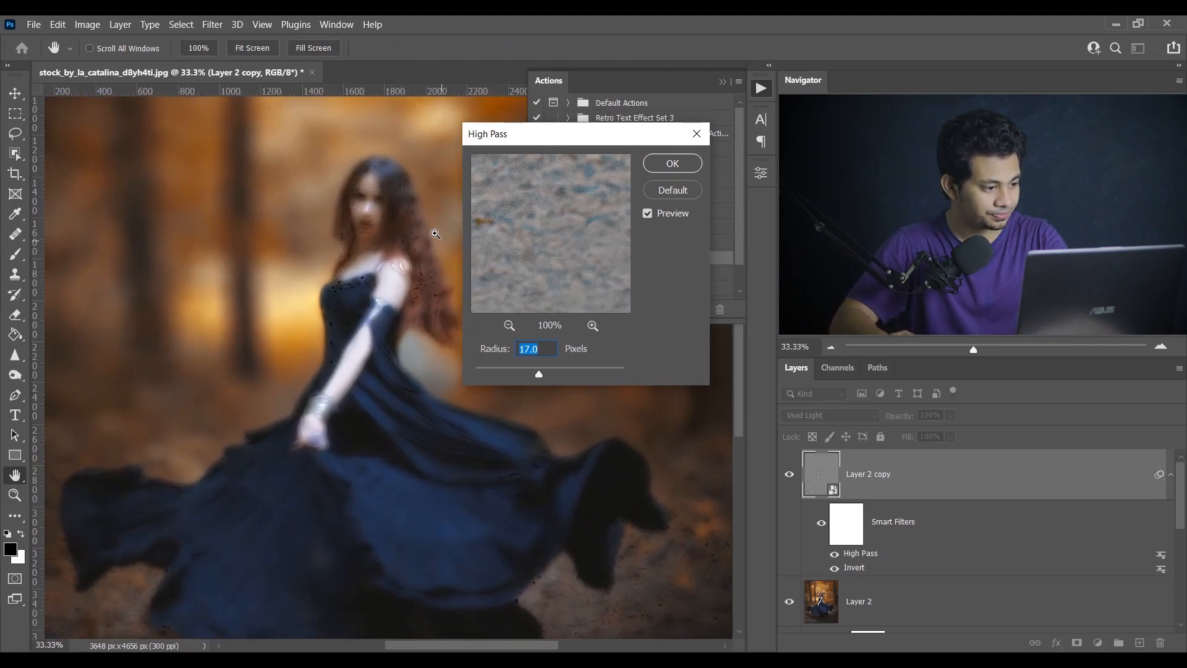
pyautogui.moveTo(404, 193); pyautogui.dragTo(360, 257)
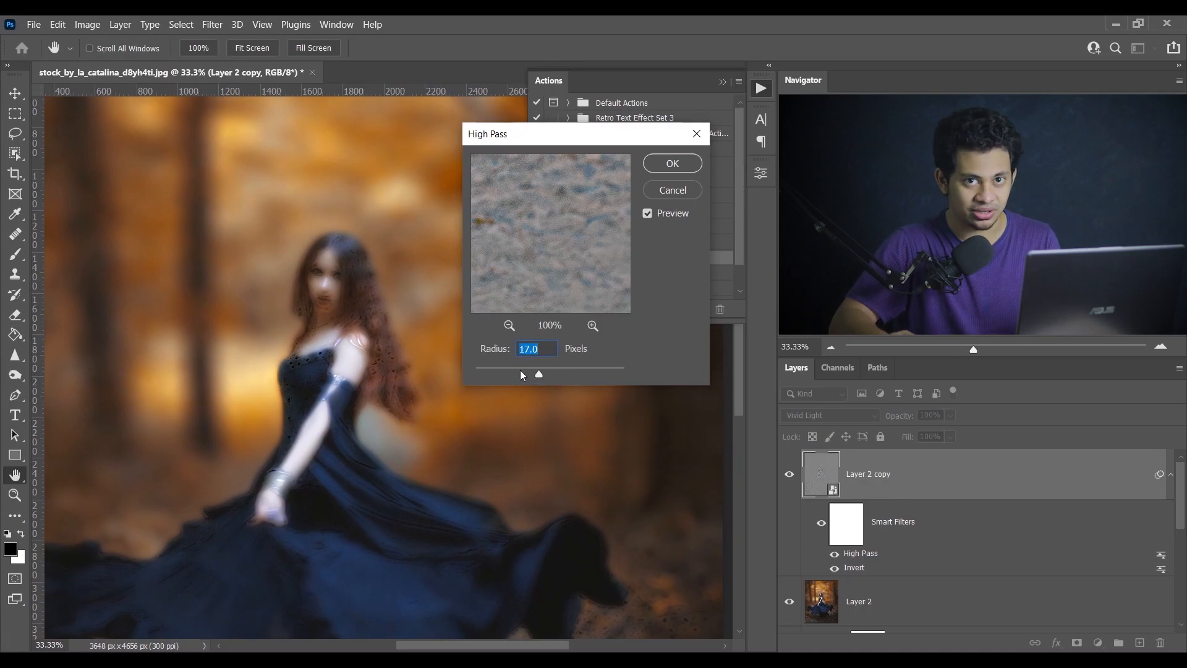
pyautogui.click(511, 374)
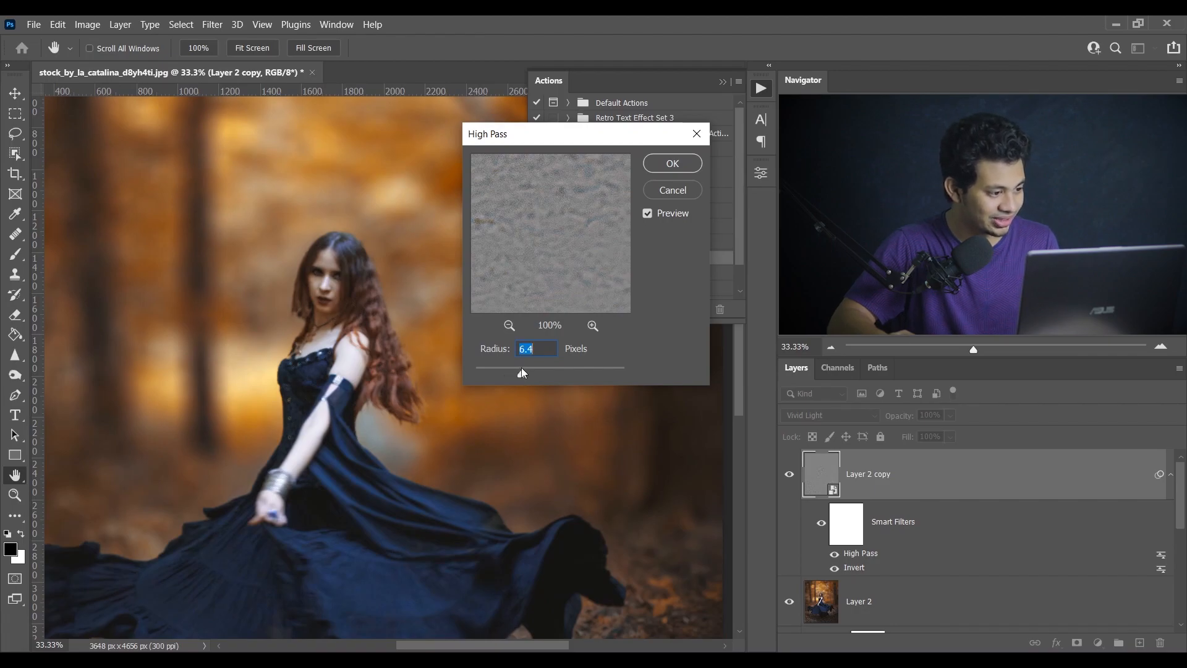
pyautogui.click(527, 373)
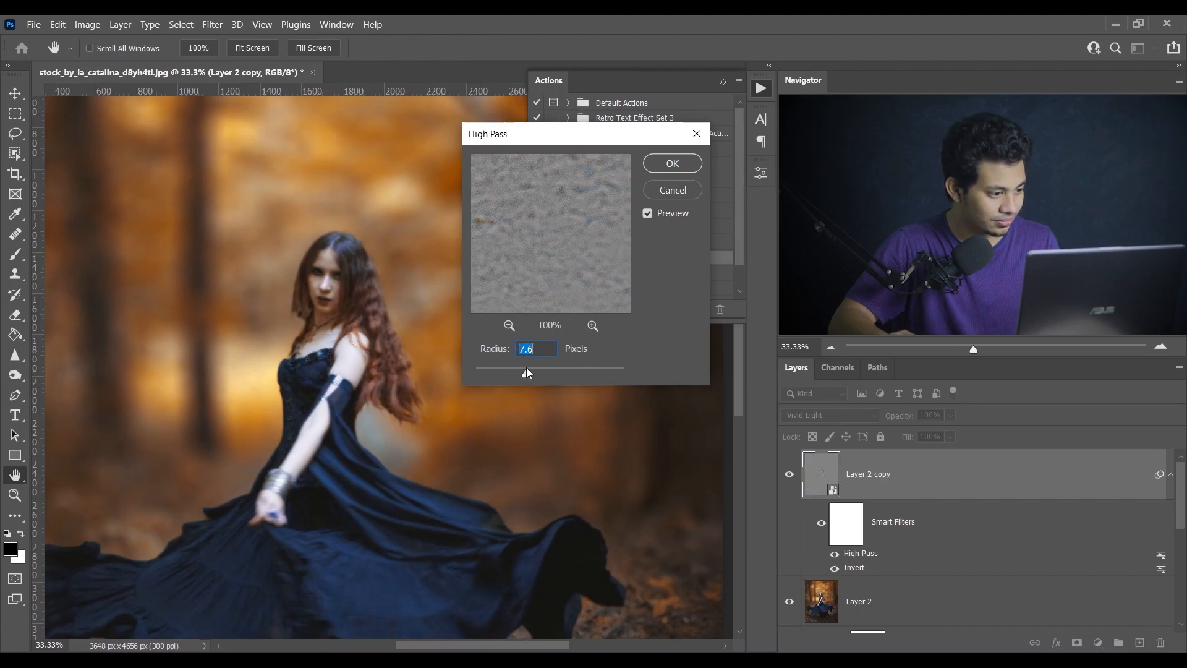
pyautogui.write('8')
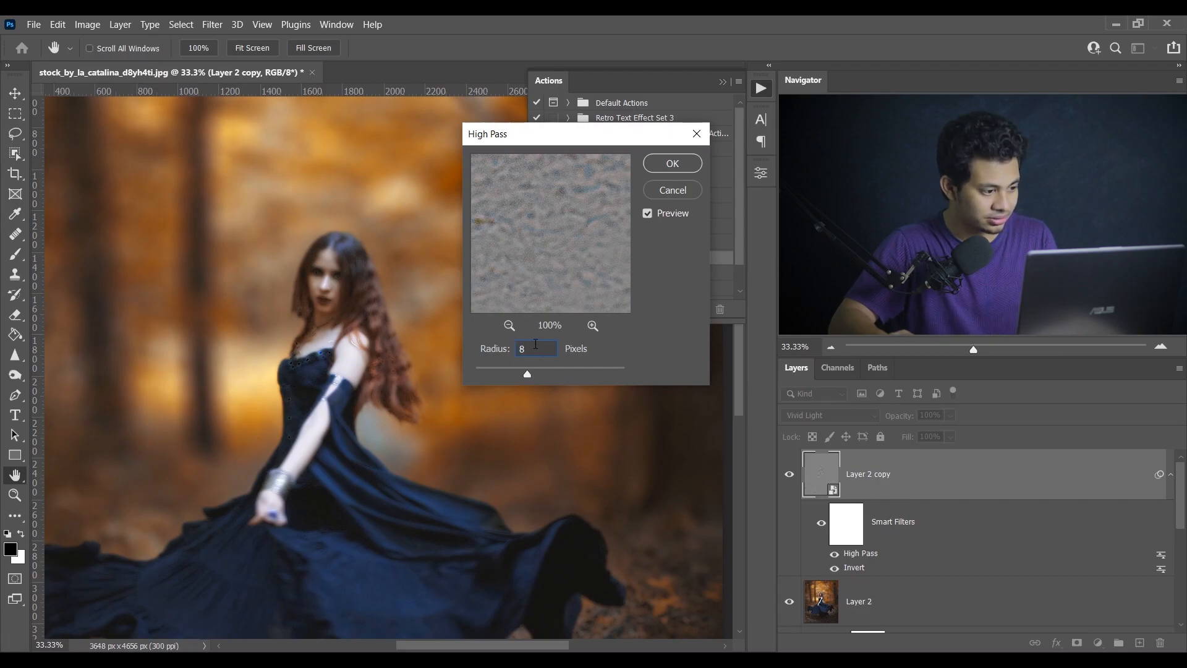
pyautogui.write('7')
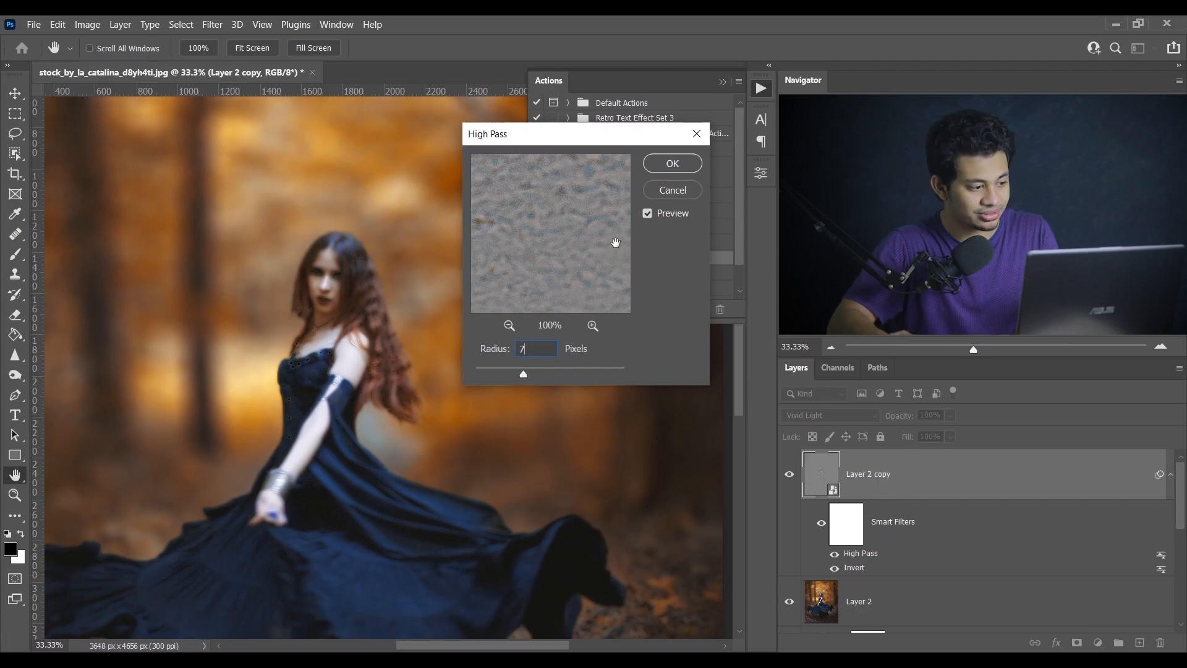
pyautogui.click(665, 164)
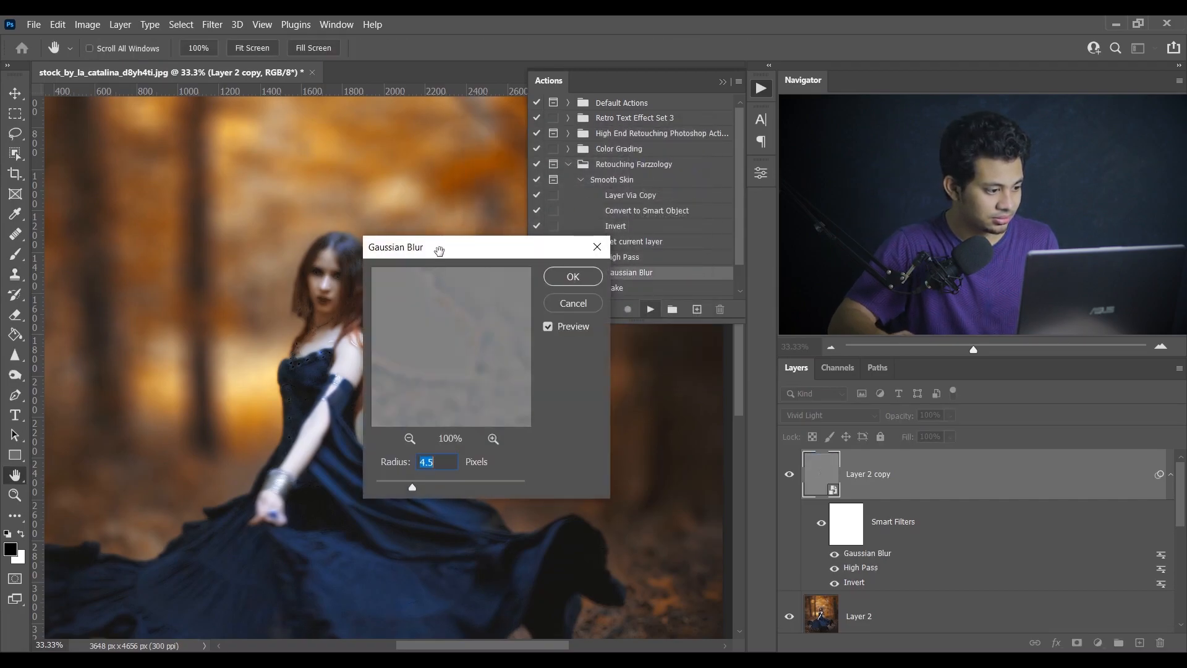
# - Set the action's Gaussian Blur radius to 4 pixels and let the Smooth Skin action finish
pyautogui.moveTo(467, 257); pyautogui.dragTo(493, 257)
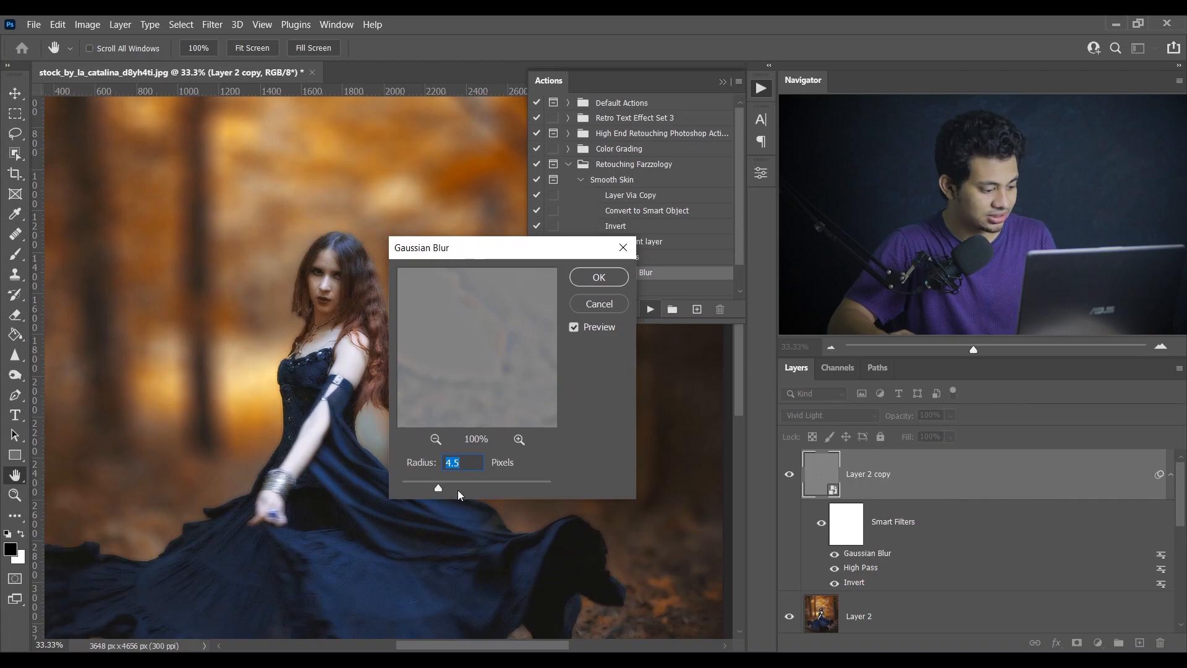
pyautogui.write('4')
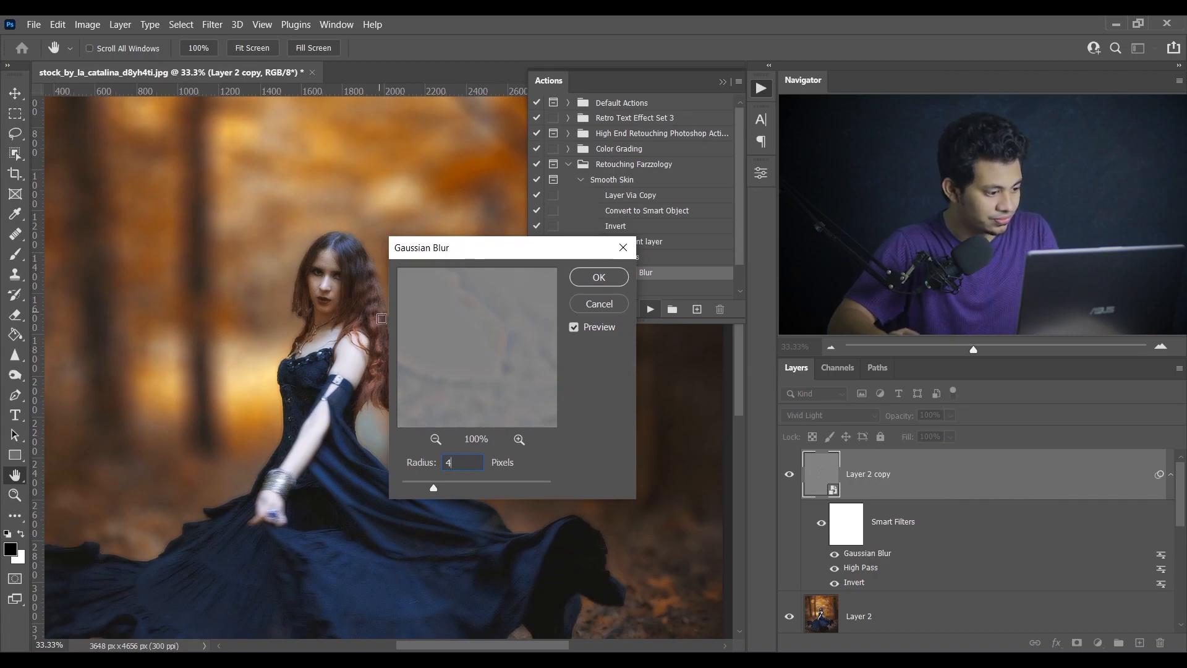
pyautogui.click(598, 277)
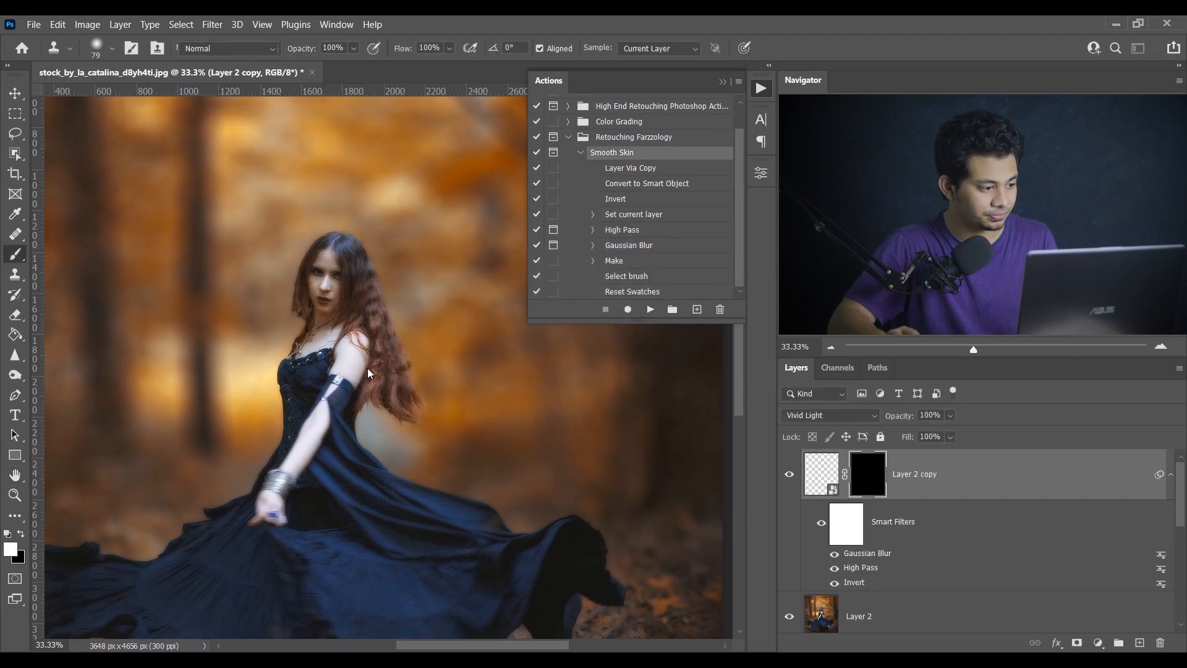
pyautogui.click(761, 88)
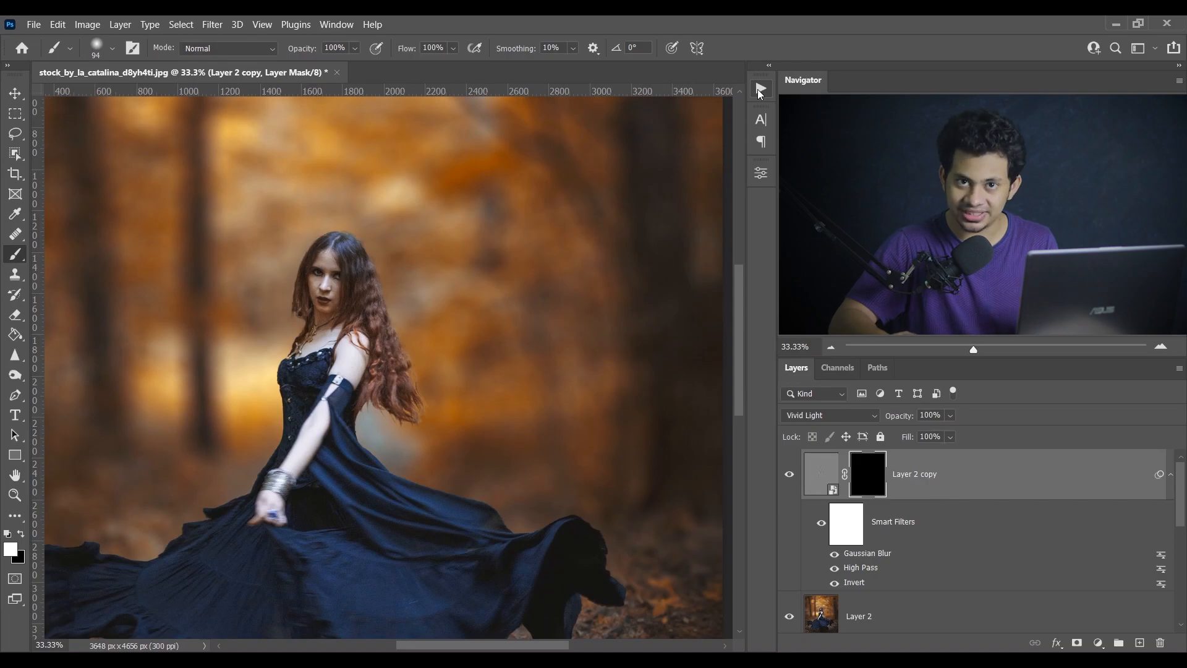
# - Paint white on the Layer 2 copy mask over the woman's face, shoulder and arm to reveal the skin smoothing
pyautogui.moveTo(308, 294)
pyautogui.mouseDown()
pyautogui.moveTo(325, 293)
pyautogui.moveTo(320, 273)
pyautogui.mouseUp()
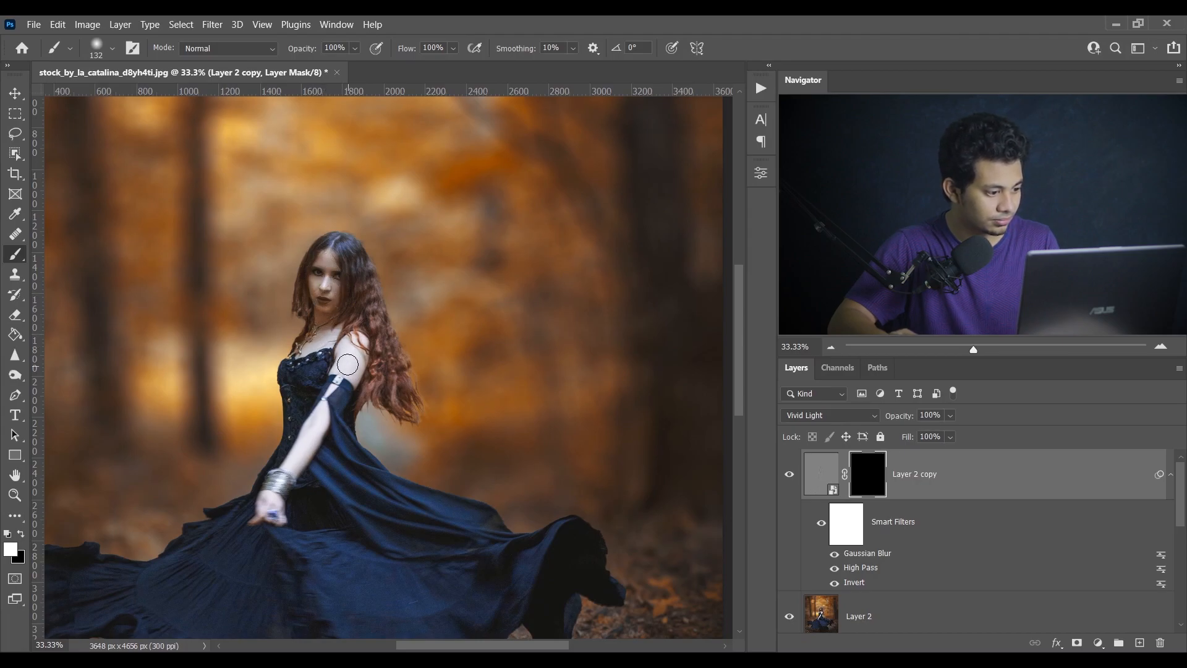
pyautogui.moveTo(326, 416)
pyautogui.mouseDown()
pyautogui.moveTo(291, 460)
pyautogui.moveTo(316, 450)
pyautogui.mouseUp()
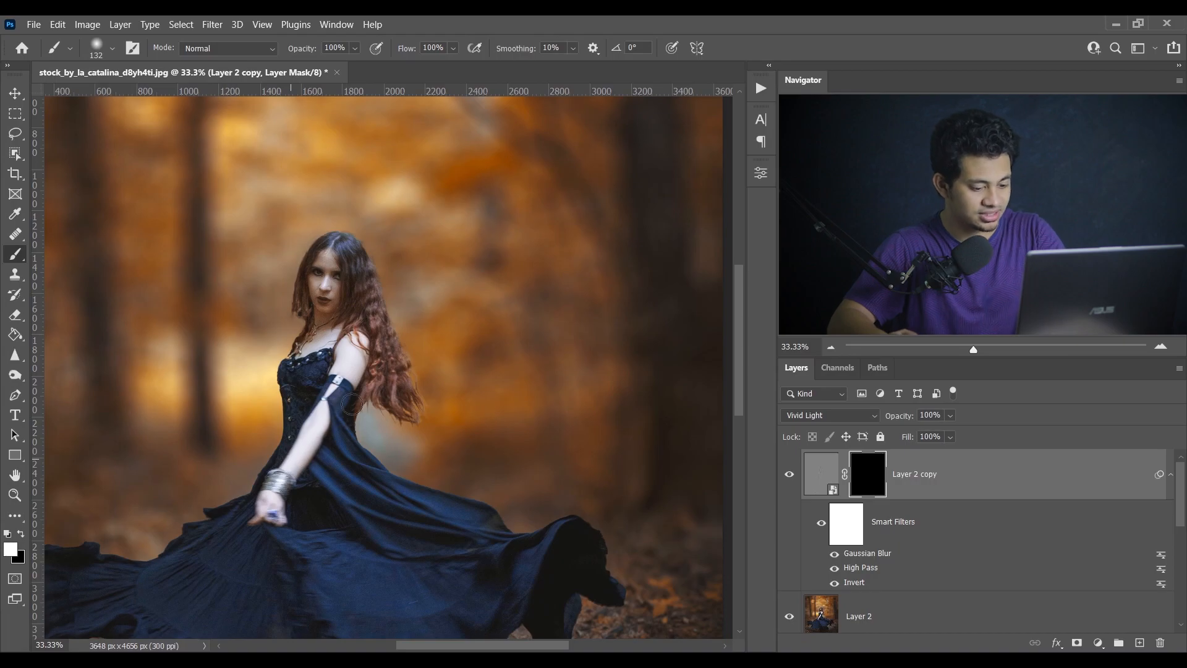
pyautogui.hotkey('ctrl', '+')
pyautogui.hotkey('ctrl', '+')
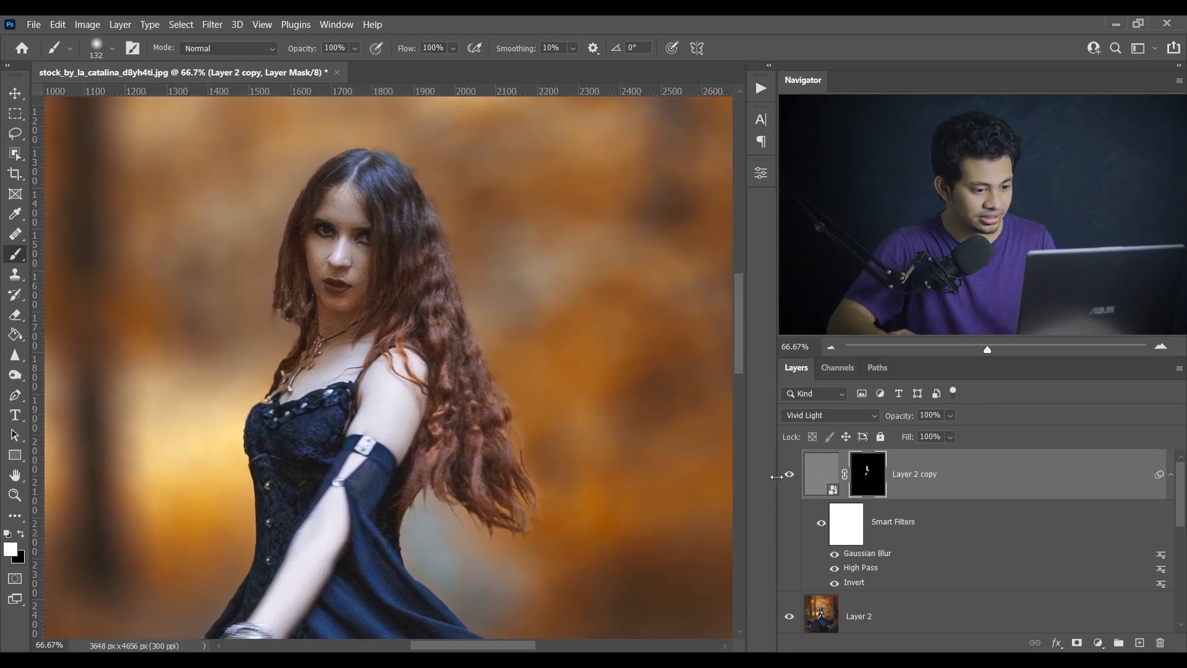
# - Compare the skin with and without Layer 2 copy and reduce that layer's opacity to 68%
pyautogui.click(785, 475)
pyautogui.click(785, 475)
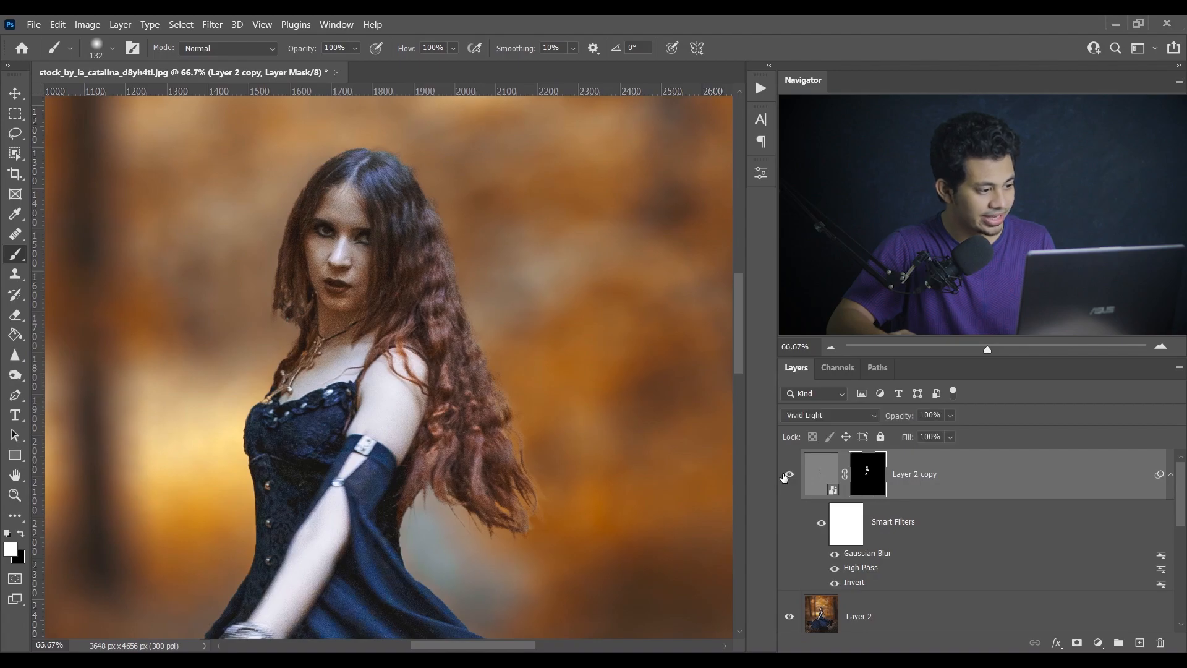
pyautogui.click(951, 436)
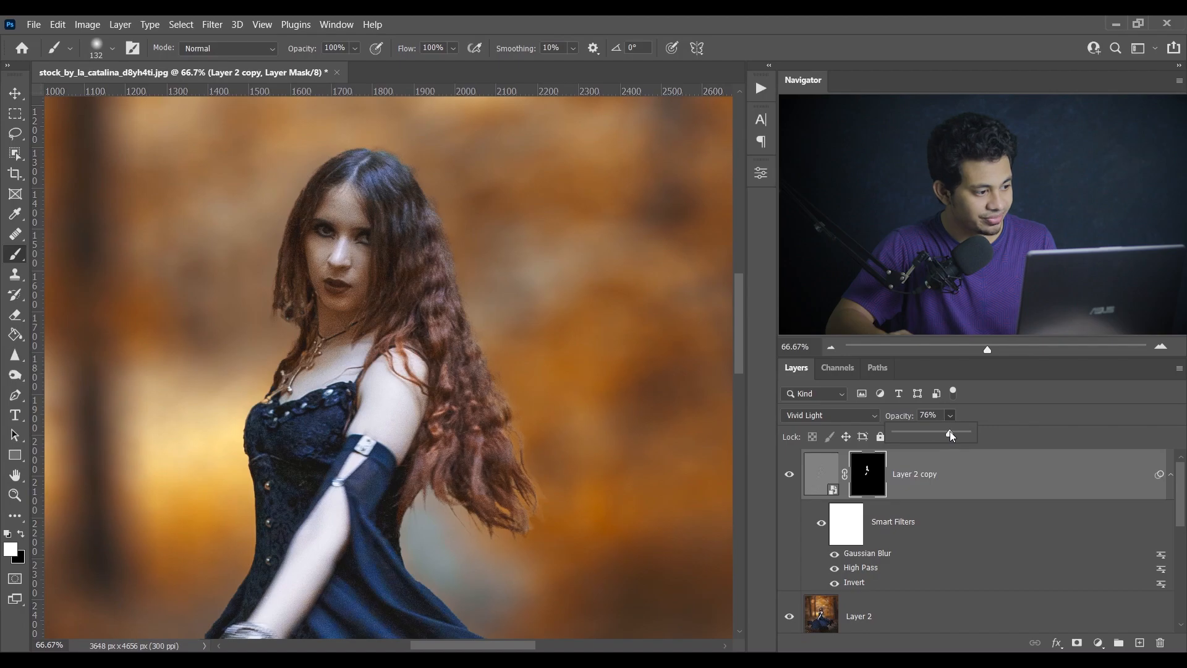
pyautogui.click(817, 460)
pyautogui.hotkey('ctrl', '0')
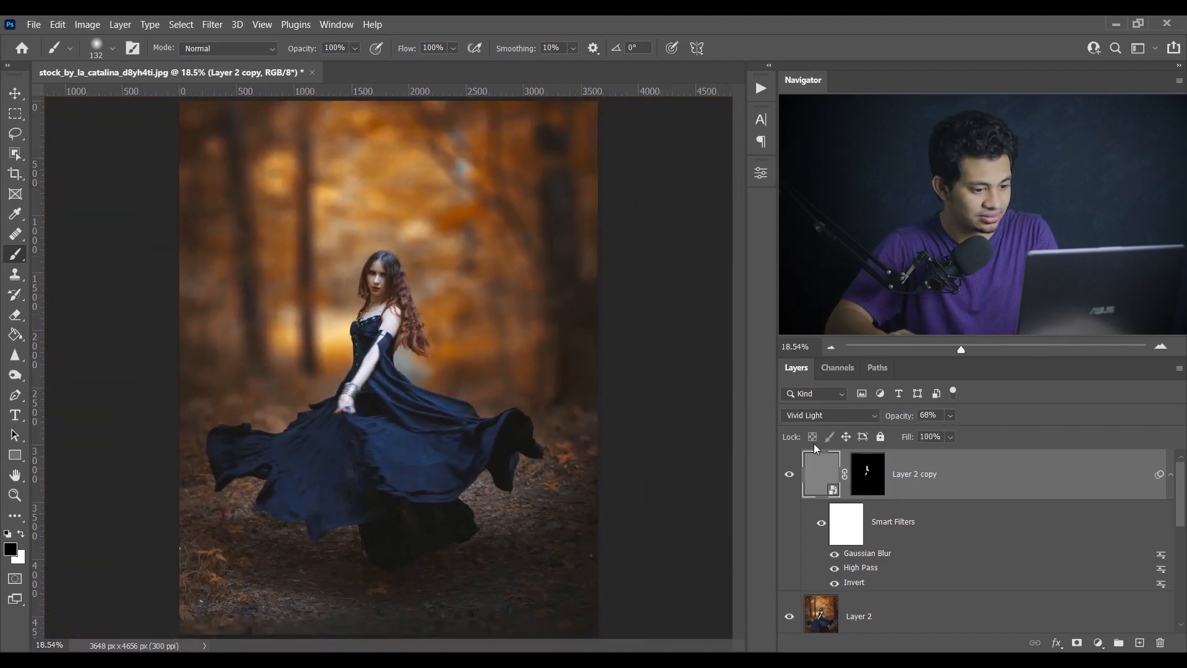
# - Compare the whole image with and without Layer 2 copy and collapse its smart filter list
pyautogui.hotkey('ctrl', '-')
pyautogui.click(790, 474)
pyautogui.click(790, 475)
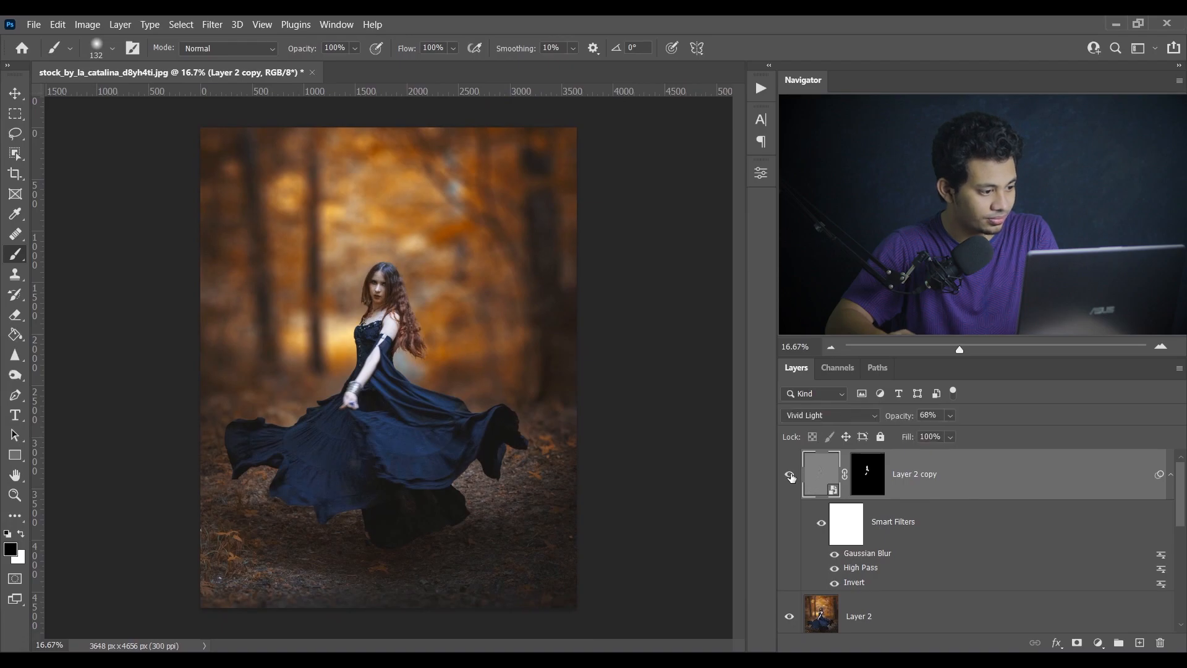
pyautogui.click(1170, 477)
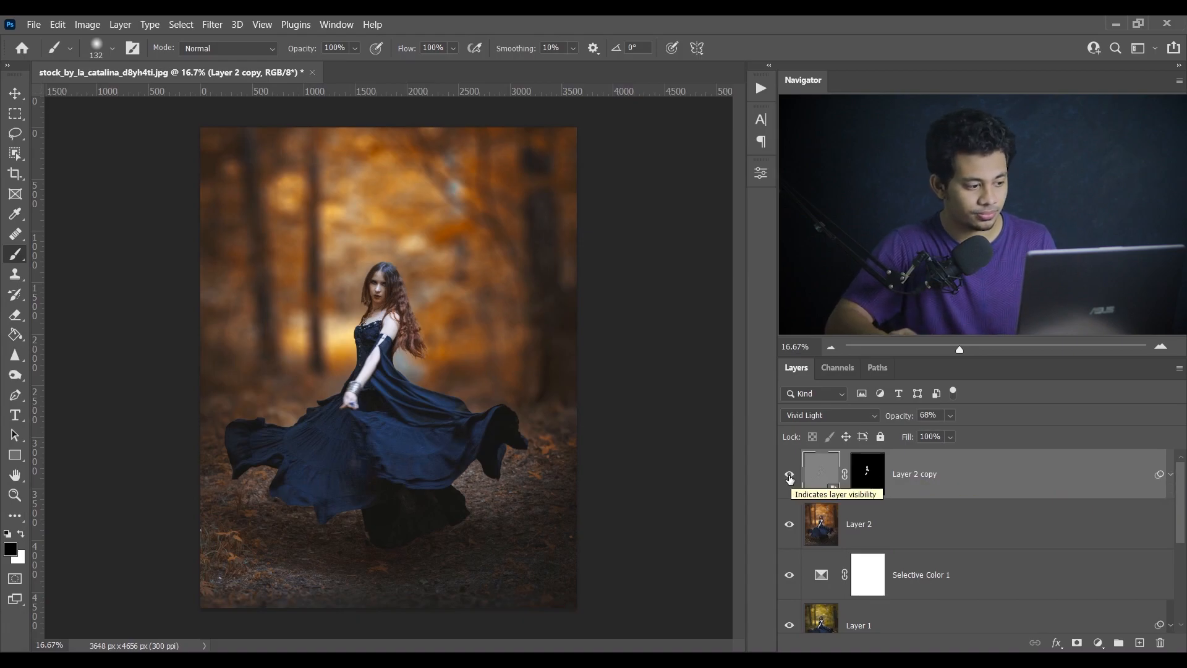
pyautogui.click(790, 476)
pyautogui.click(790, 476)
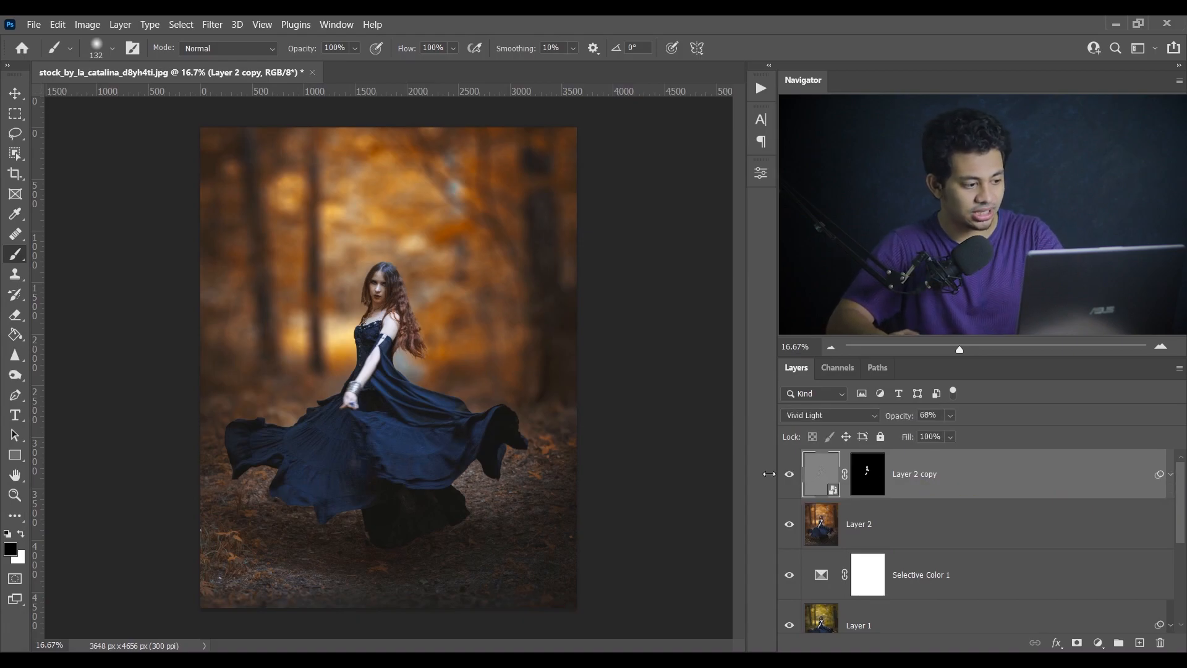
pyautogui.scroll(3, 543, 347)
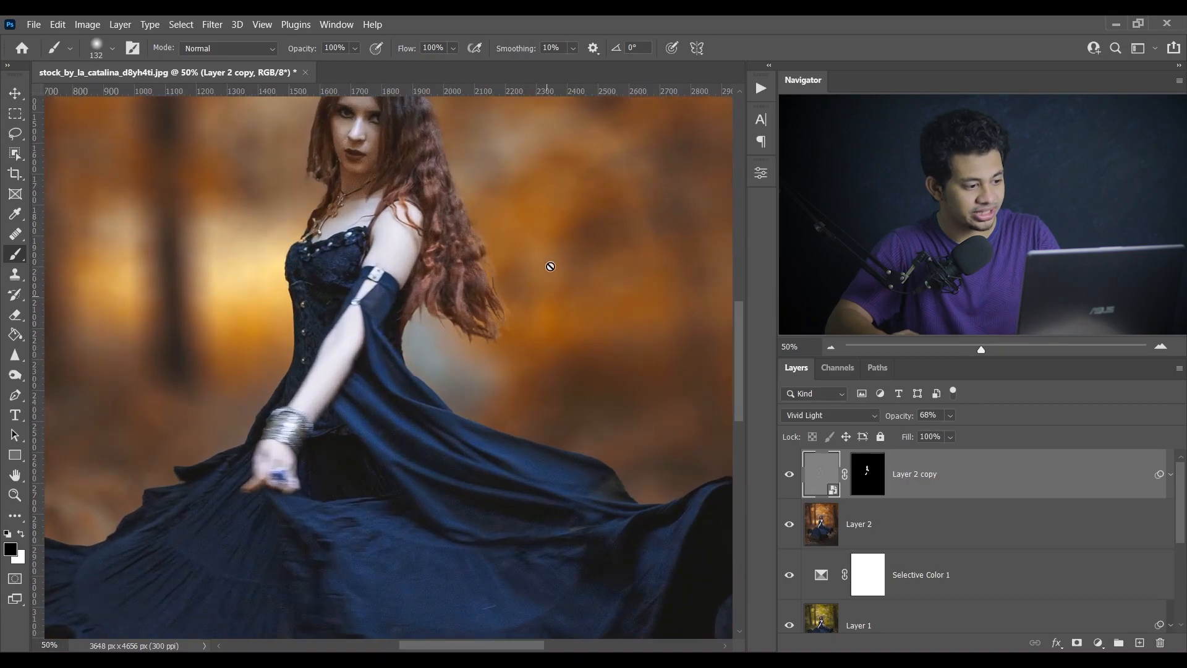
pyautogui.moveTo(549, 264); pyautogui.dragTo(493, 368)
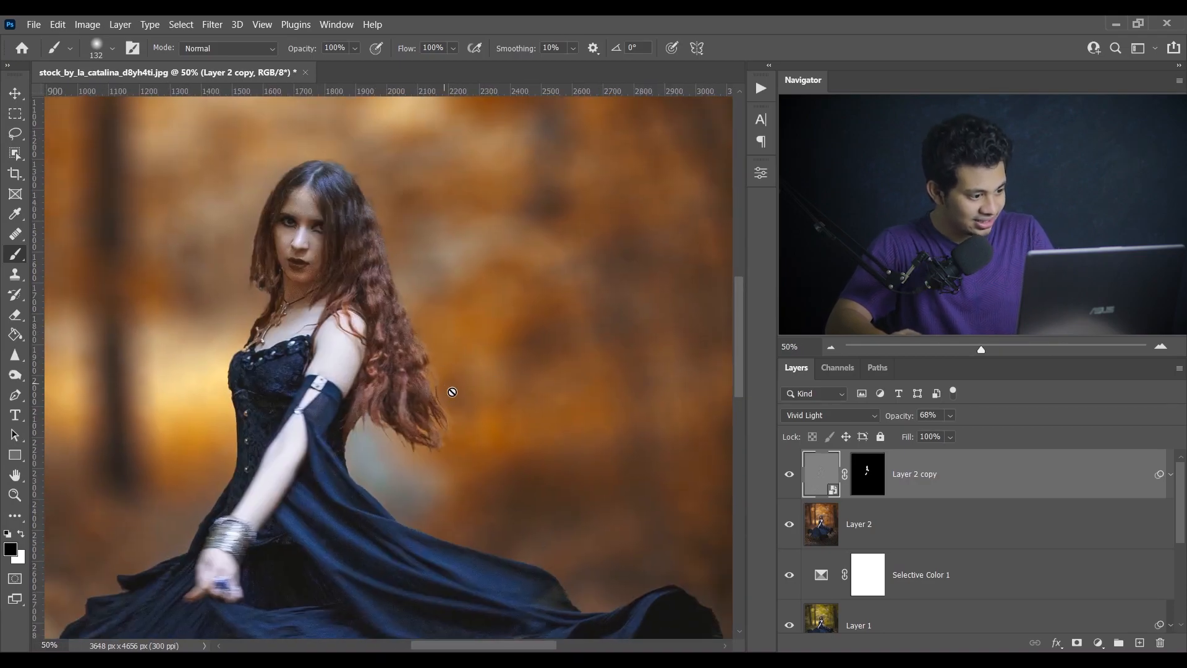
pyautogui.click(446, 431)
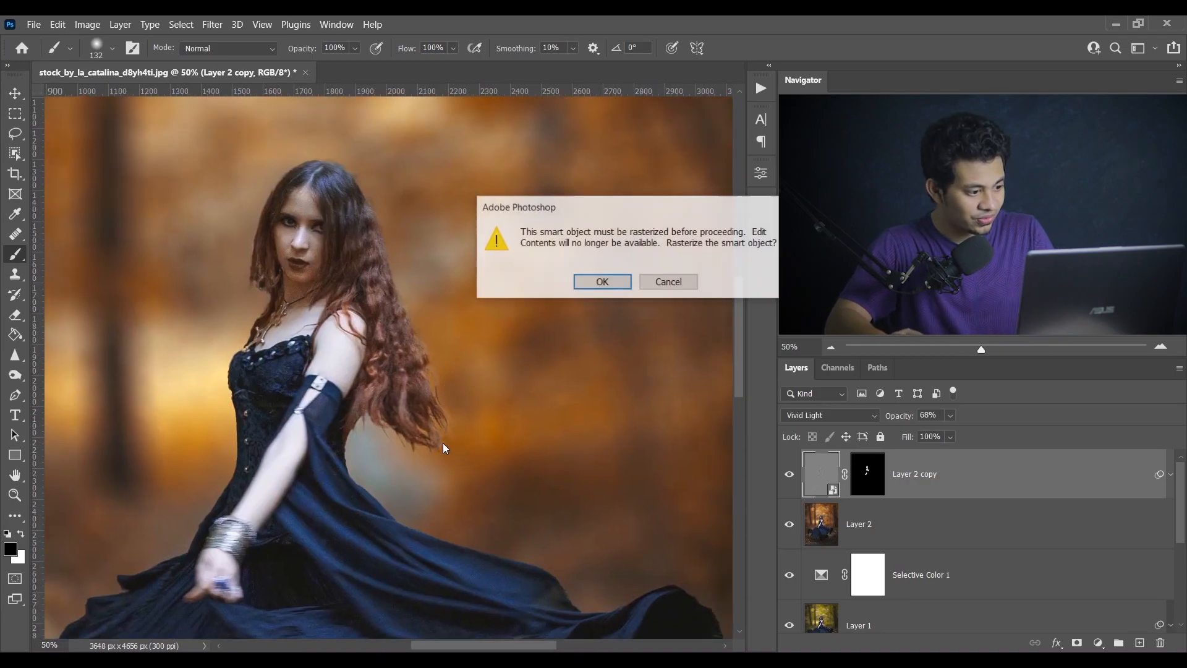
pyautogui.click(676, 287)
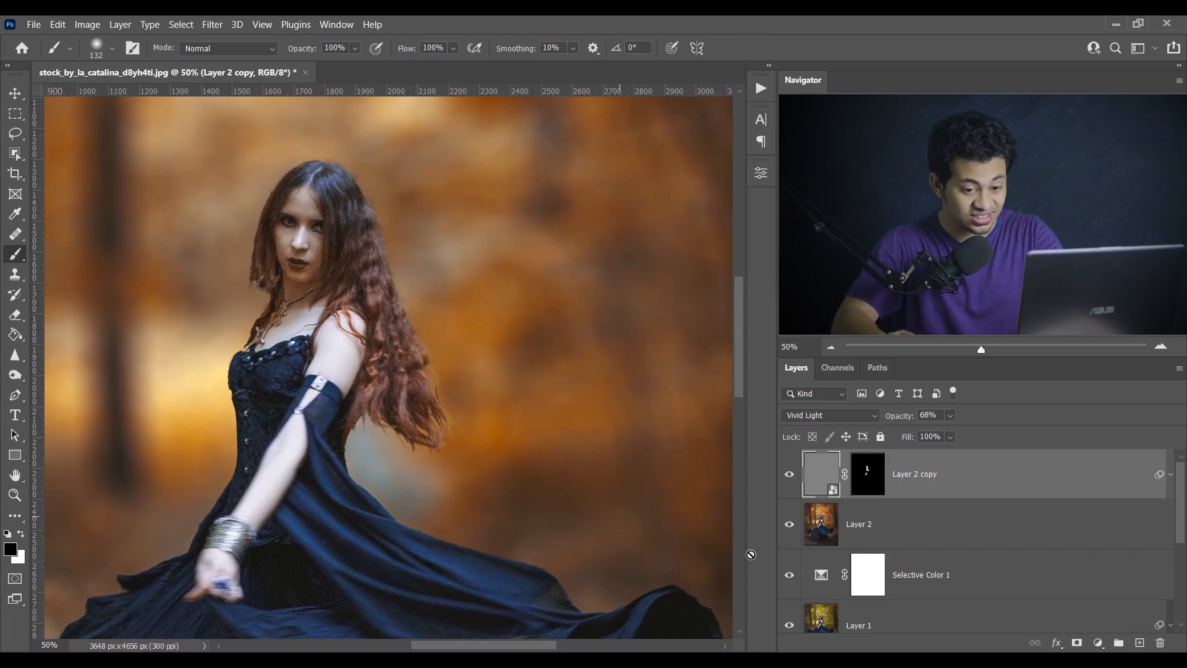
# - Add an empty layer above Layer 2 copy and prepare the brush with orange sampled beside the hair and 10% flow
pyautogui.hotkey('ctrl', '+')
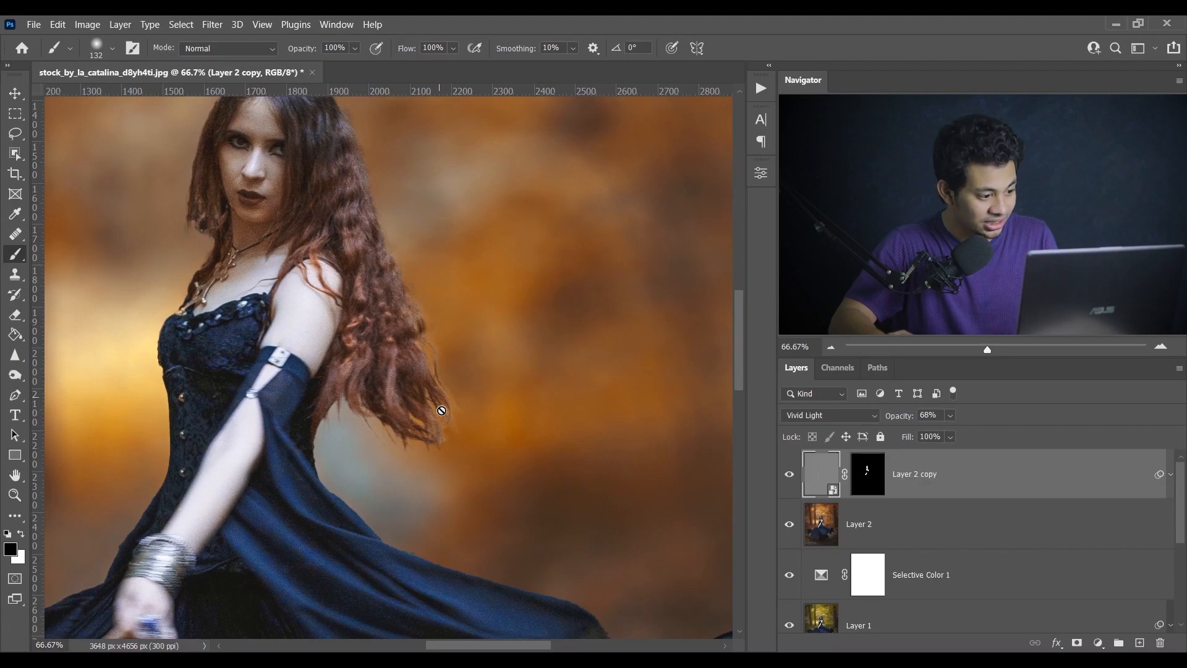
pyautogui.moveTo(332, 314); pyautogui.dragTo(380, 345)
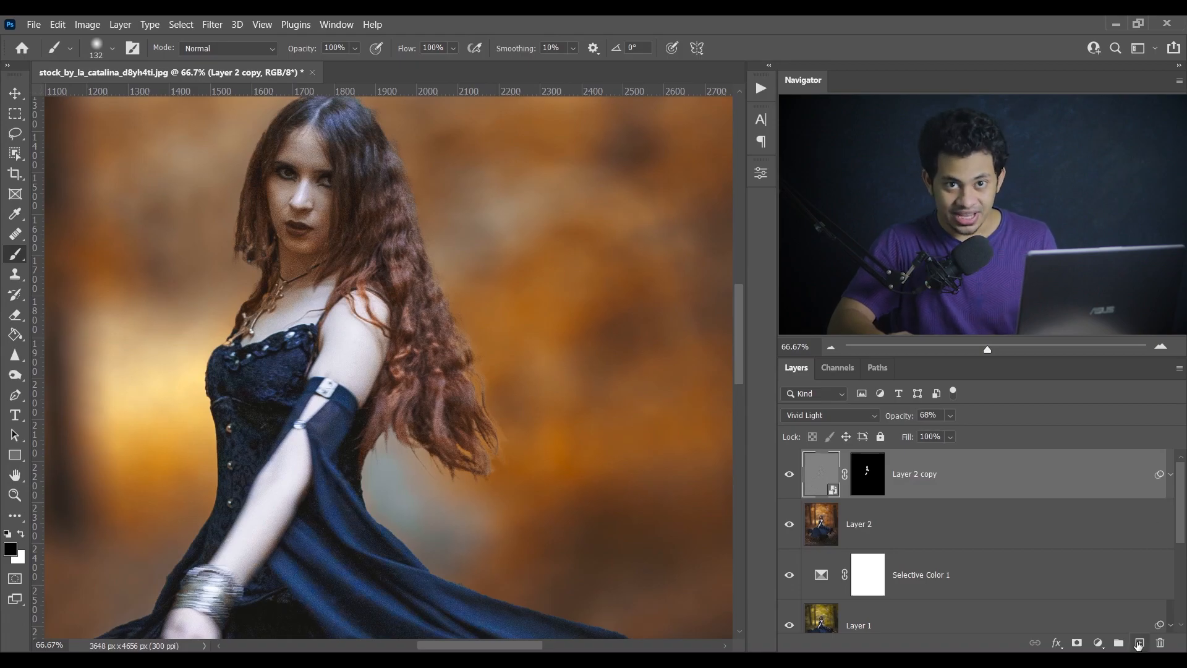
pyautogui.click(1138, 643)
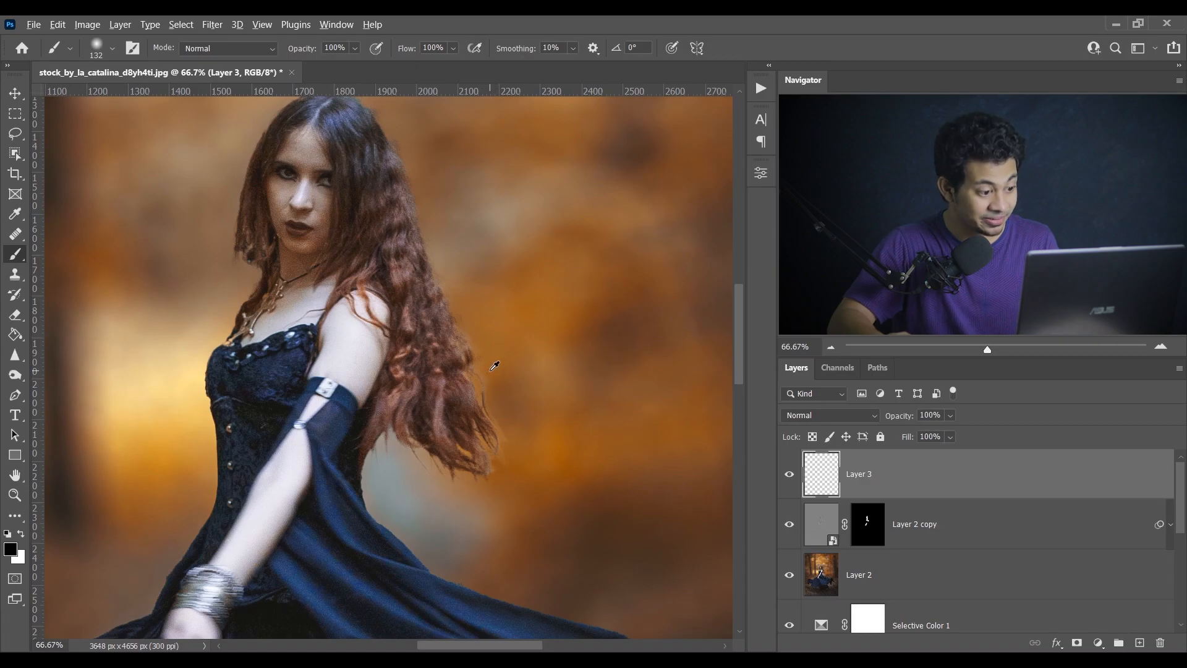
pyautogui.click(494, 366)
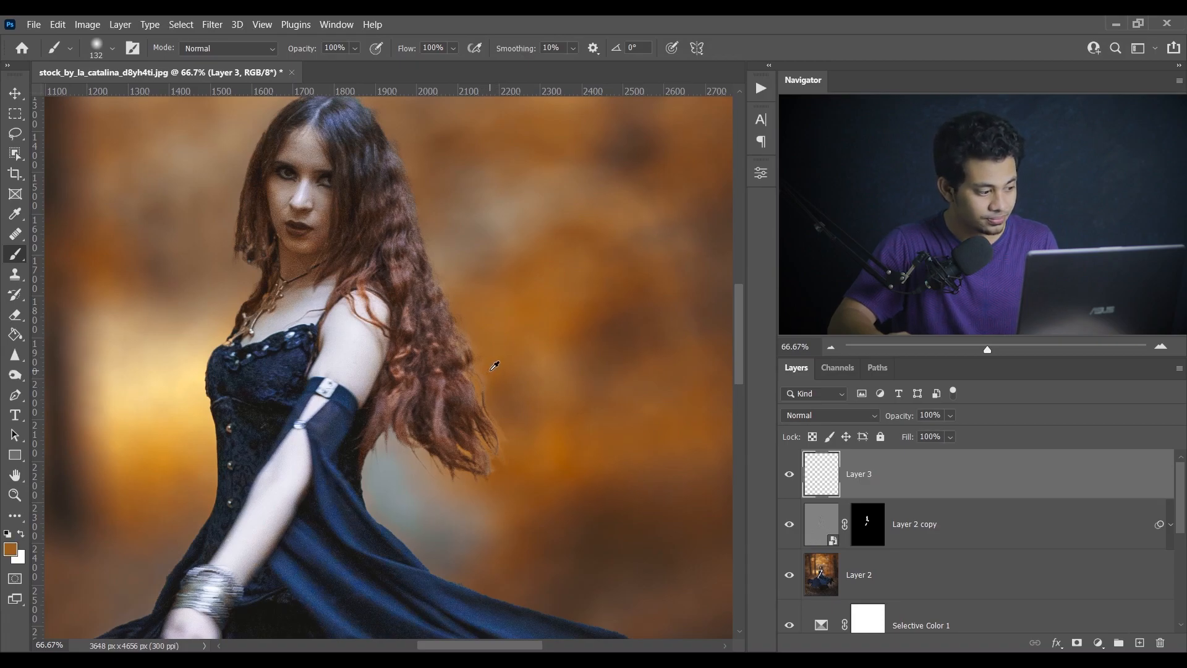
pyautogui.keyDown('alt'); pyautogui.click(493, 365); pyautogui.keyUp('alt')
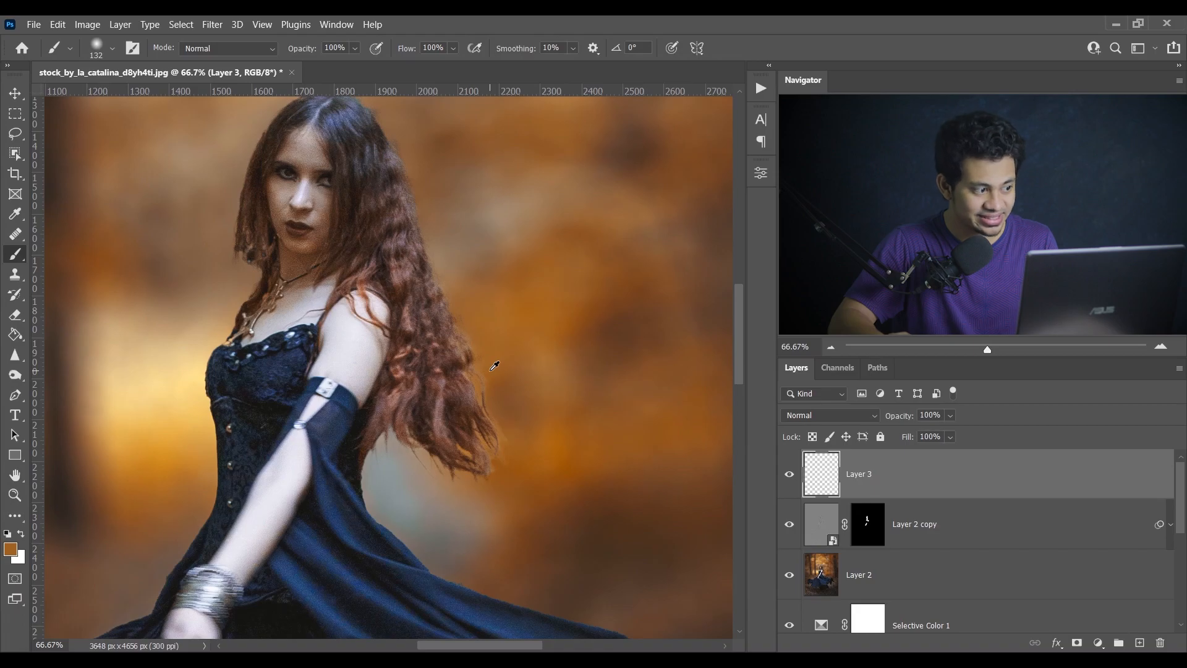
pyautogui.click(453, 49)
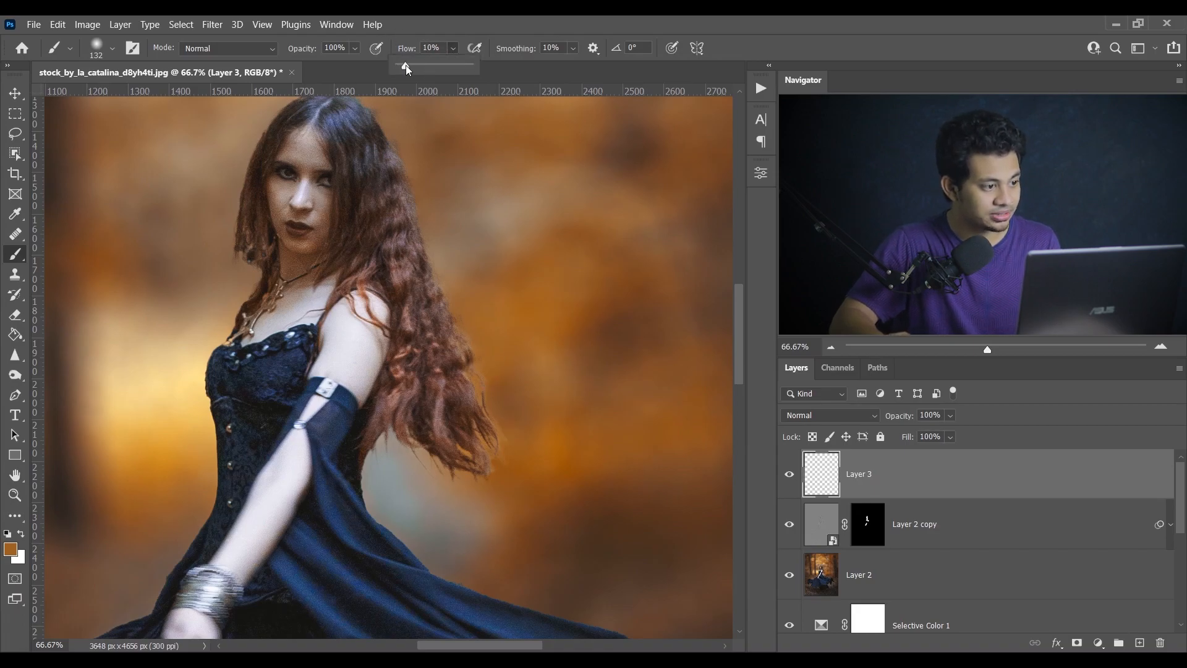
# - Lower the brush flow to 4% and paint sampled background colours on Layer 3 along the outer edge and tips of the long hair
pyautogui.click(436, 18)
pyautogui.moveTo(517, 380); pyautogui.dragTo(498, 386)
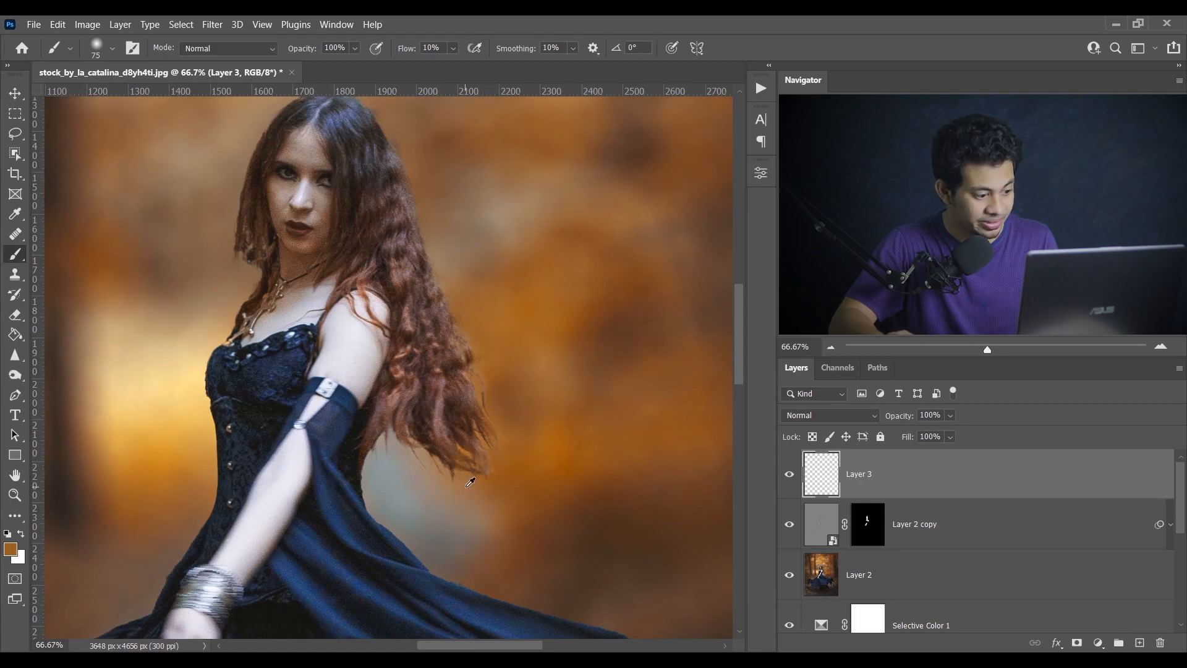
pyautogui.keyDown('alt'); pyautogui.click(466, 485); pyautogui.keyUp('alt')
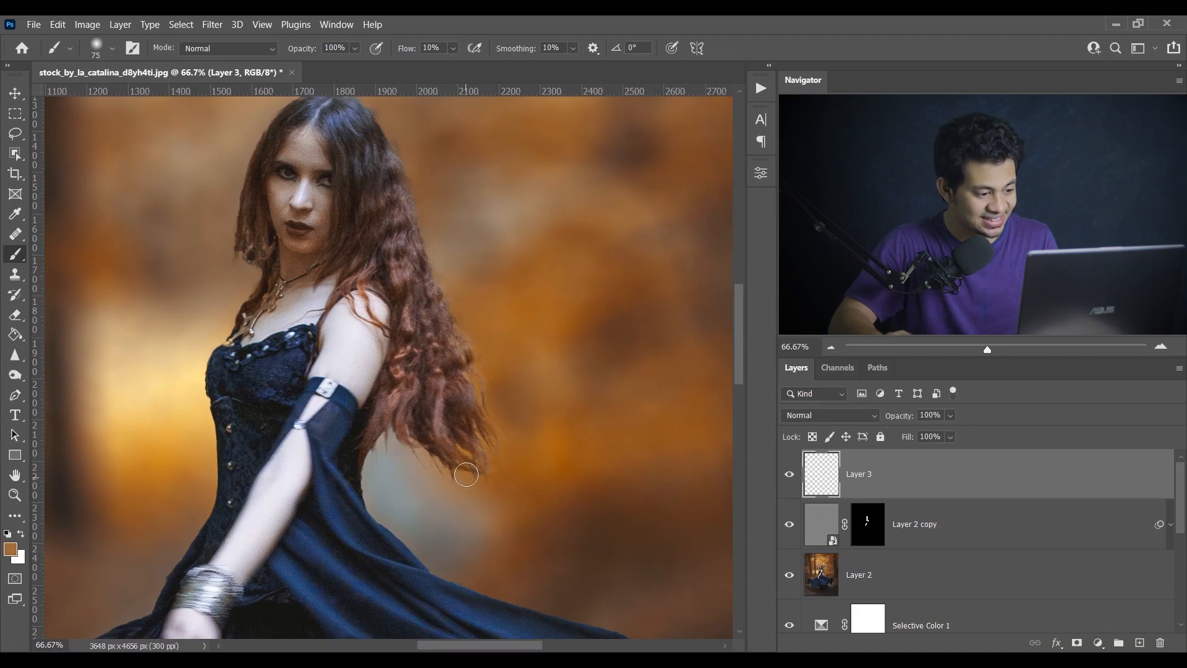
pyautogui.click(453, 48)
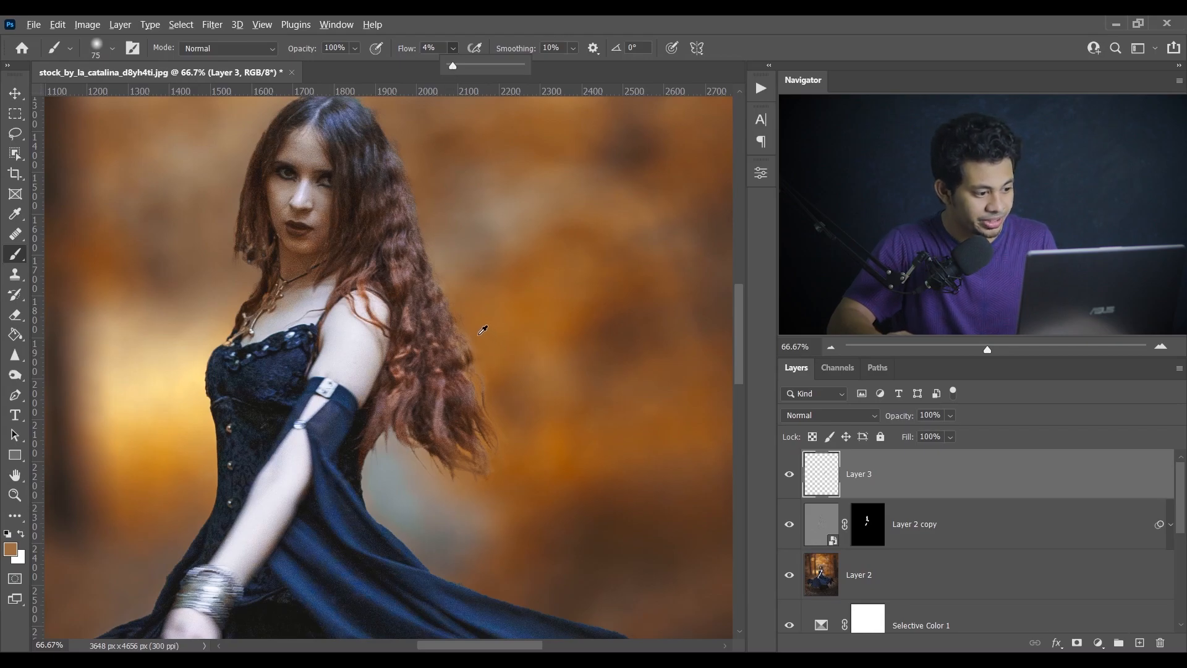
pyautogui.keyDown('alt'); pyautogui.click(479, 335); pyautogui.keyUp('alt')
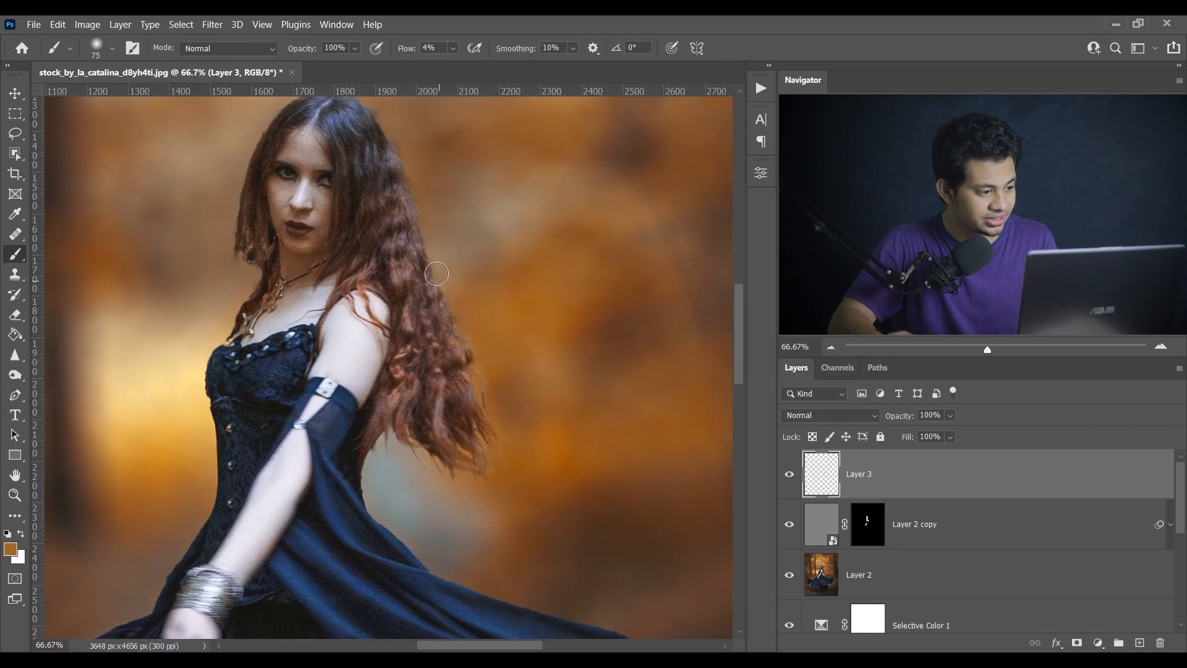
pyautogui.keyDown('alt'); pyautogui.click(426, 481); pyautogui.keyUp('alt')
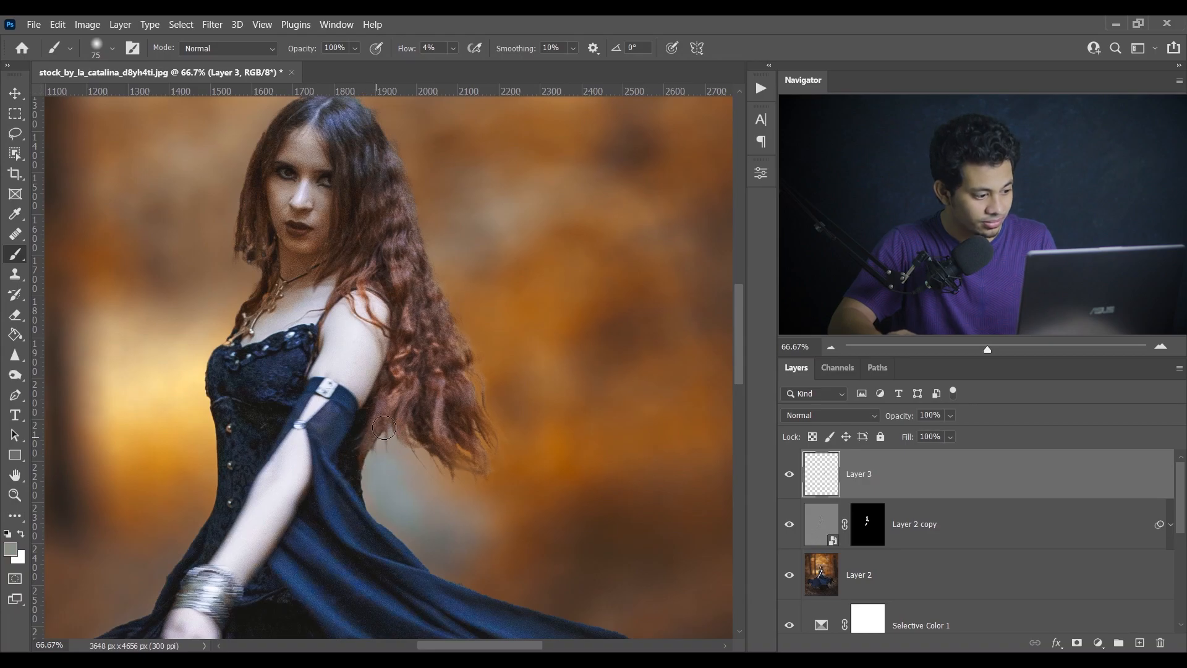
pyautogui.keyDown('alt'); pyautogui.click(519, 439); pyautogui.keyUp('alt')
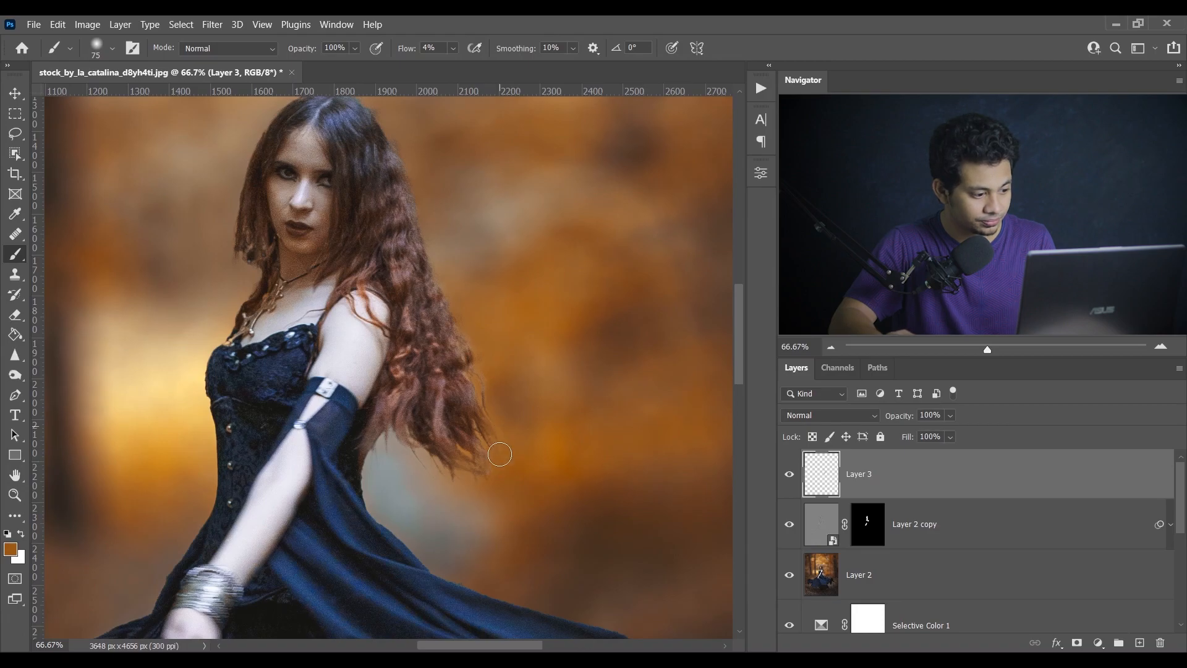
pyautogui.keyDown('alt'); pyautogui.click(446, 267); pyautogui.keyUp('alt')
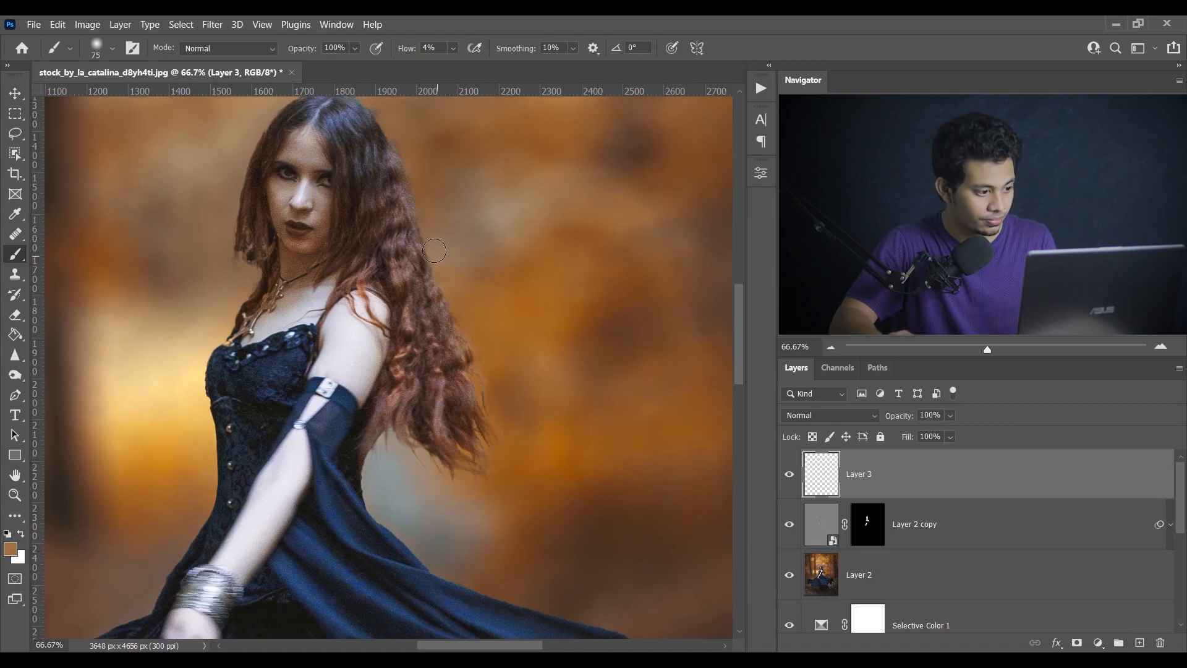
# - Paint sampled background tones around the top of the woman's head and along the hair on the face side
pyautogui.moveTo(333, 181); pyautogui.dragTo(436, 329)
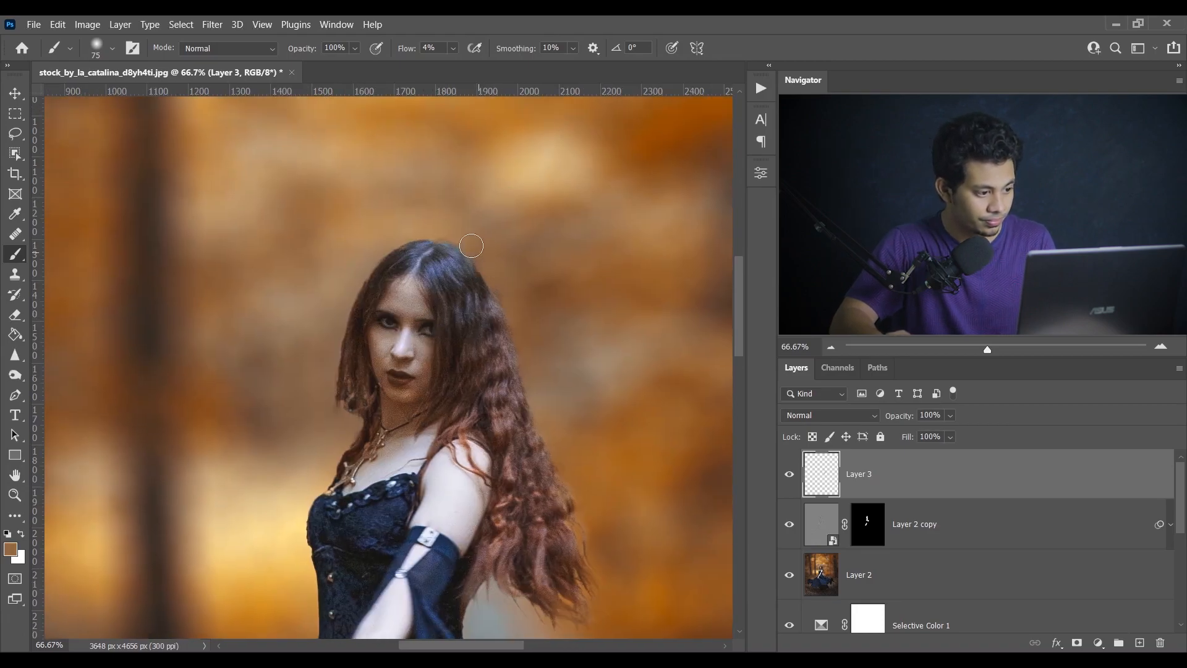
pyautogui.keyDown('alt'); pyautogui.click(380, 245); pyautogui.keyUp('alt')
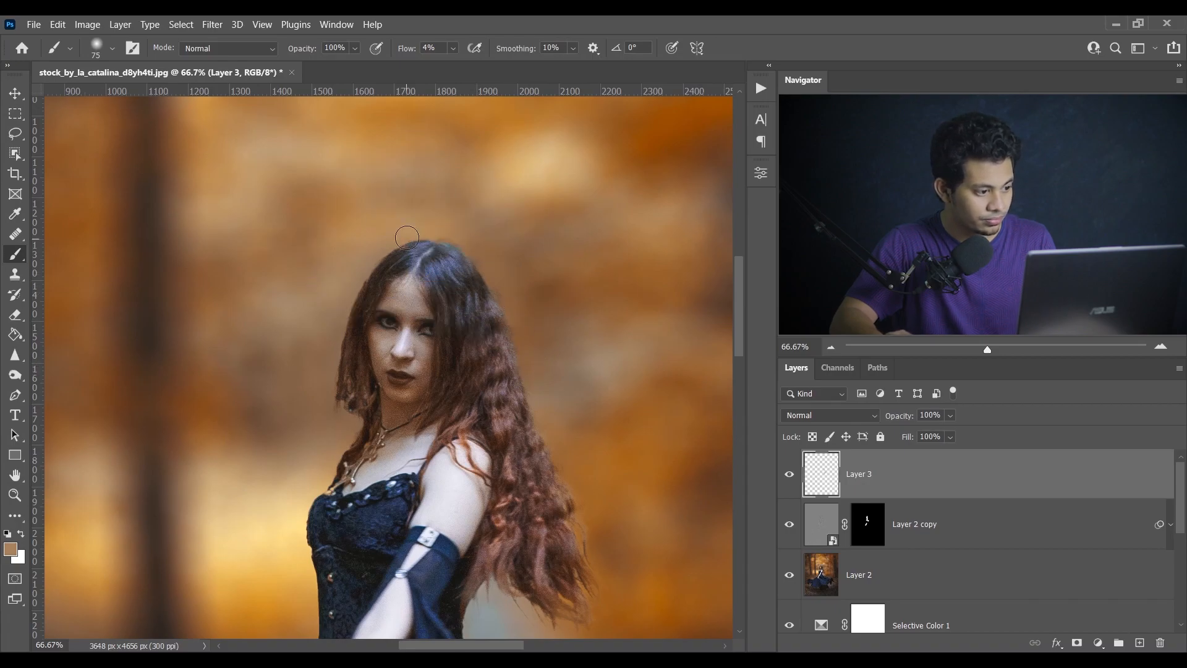
pyautogui.keyDown('alt'); pyautogui.click(323, 425); pyautogui.keyUp('alt')
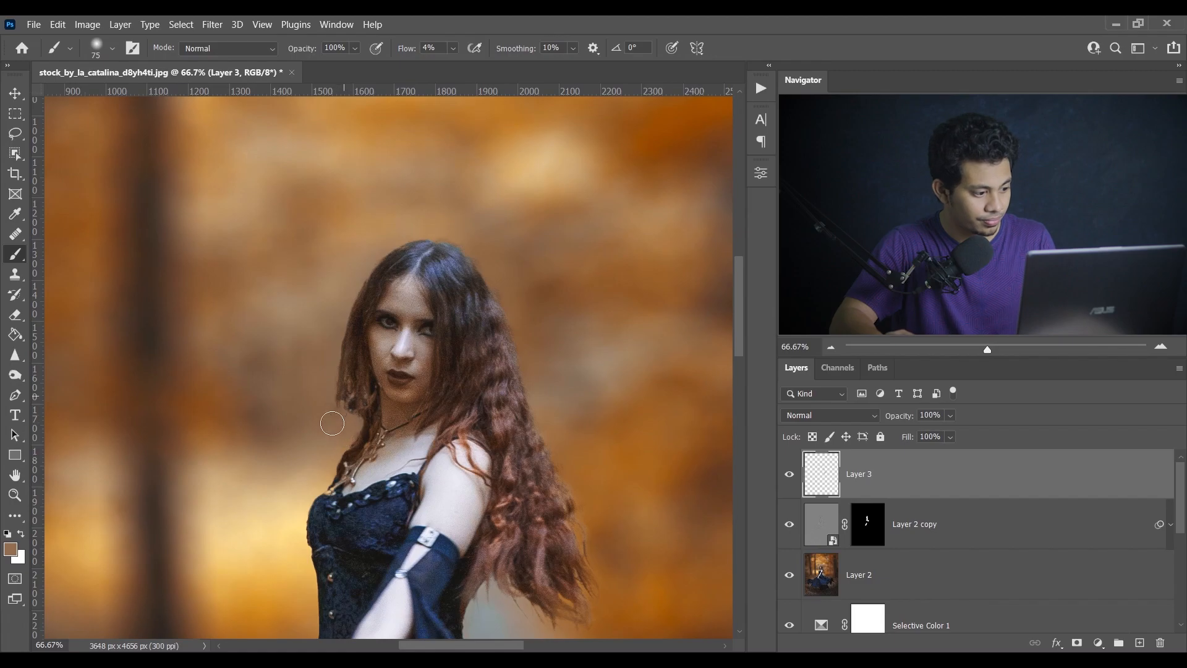
# - Paint sampled yellow and orange background tones along the front edge of the bodice and up to the necklace
pyautogui.moveTo(317, 444); pyautogui.dragTo(407, 258)
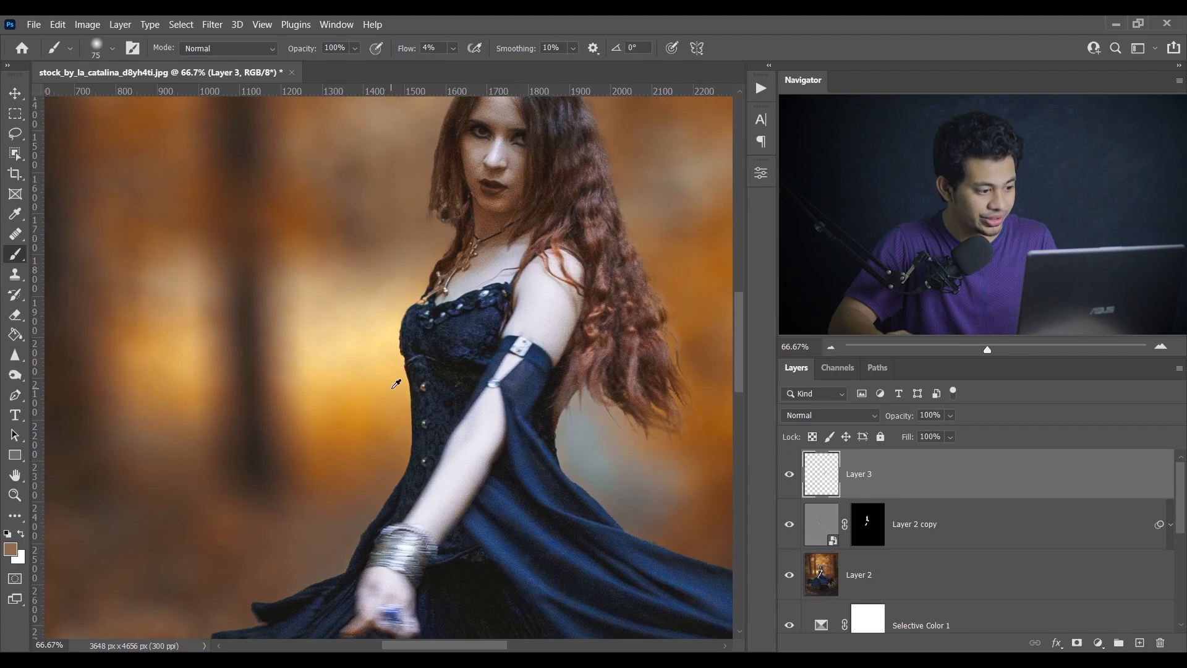
pyautogui.keyDown('alt'); pyautogui.click(397, 383); pyautogui.keyUp('alt')
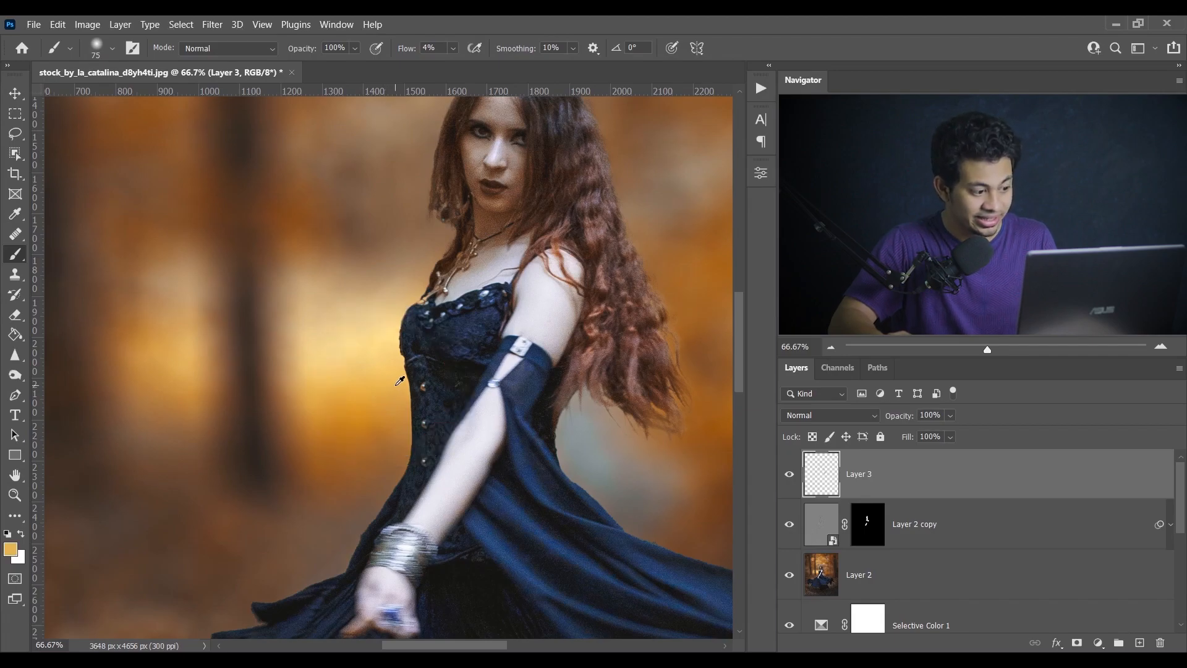
pyautogui.moveTo(408, 378)
pyautogui.mouseDown()
pyautogui.moveTo(406, 439)
pyautogui.moveTo(389, 335)
pyautogui.moveTo(393, 366)
pyautogui.mouseUp()
pyautogui.keyDown('alt'); pyautogui.click(391, 359); pyautogui.keyUp('alt')
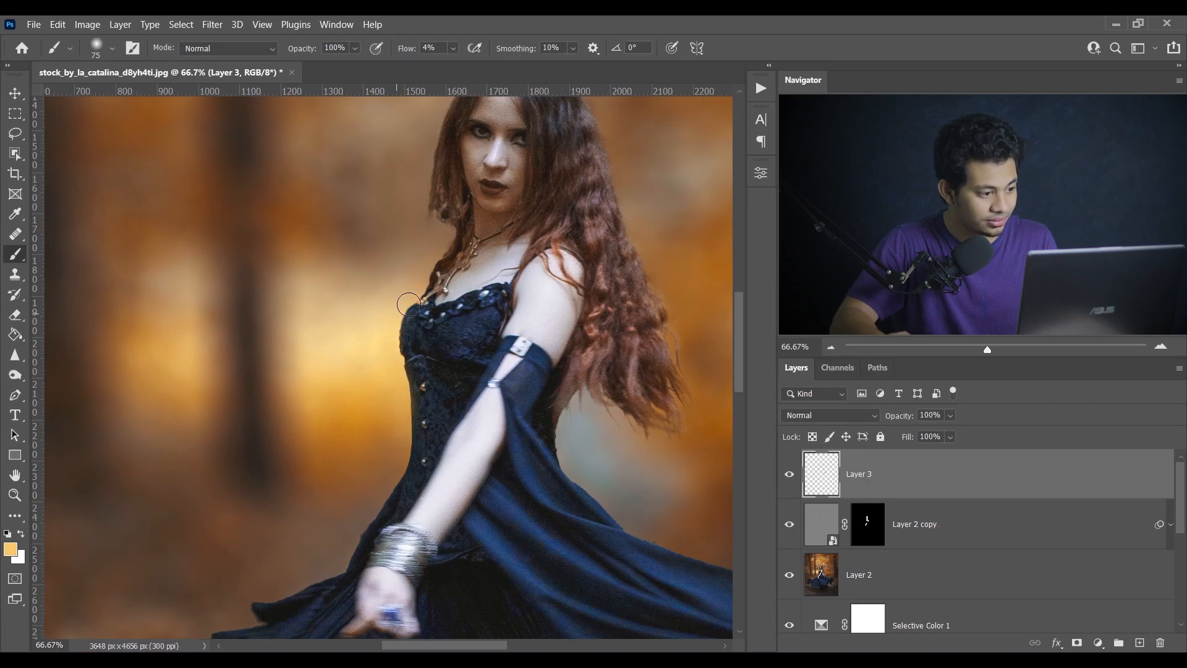
pyautogui.keyDown('alt'); pyautogui.click(412, 280); pyautogui.keyUp('alt')
pyautogui.moveTo(432, 254)
pyautogui.mouseDown()
pyautogui.moveTo(423, 271)
pyautogui.moveTo(451, 241)
pyautogui.mouseUp()
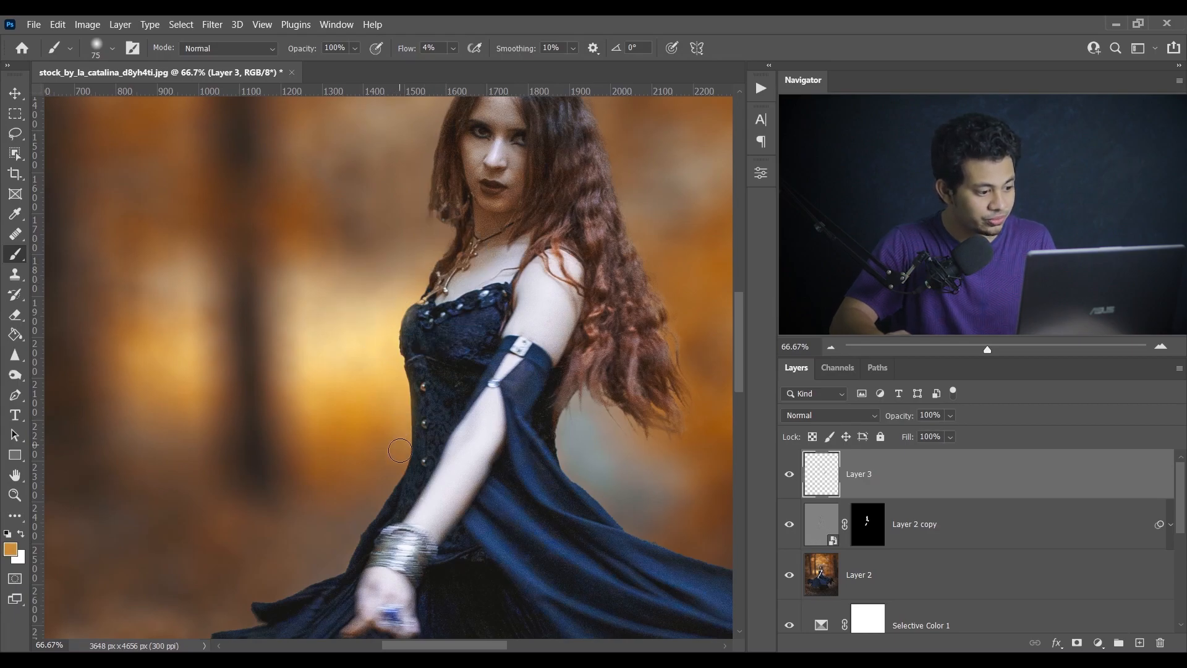
# - Paint sampled brown background tones beside the waist and along the upper edge of the flowing skirt on both sides
pyautogui.keyDown('alt'); pyautogui.click(381, 473); pyautogui.keyUp('alt')
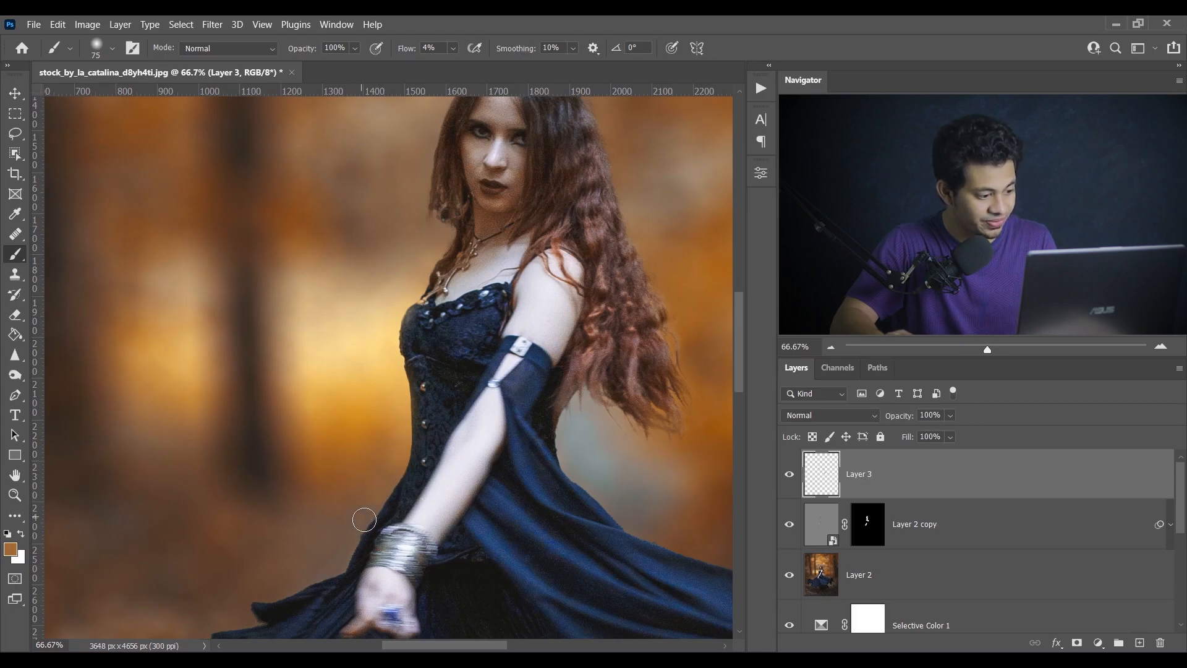
pyautogui.scroll(-3, 358, 454)
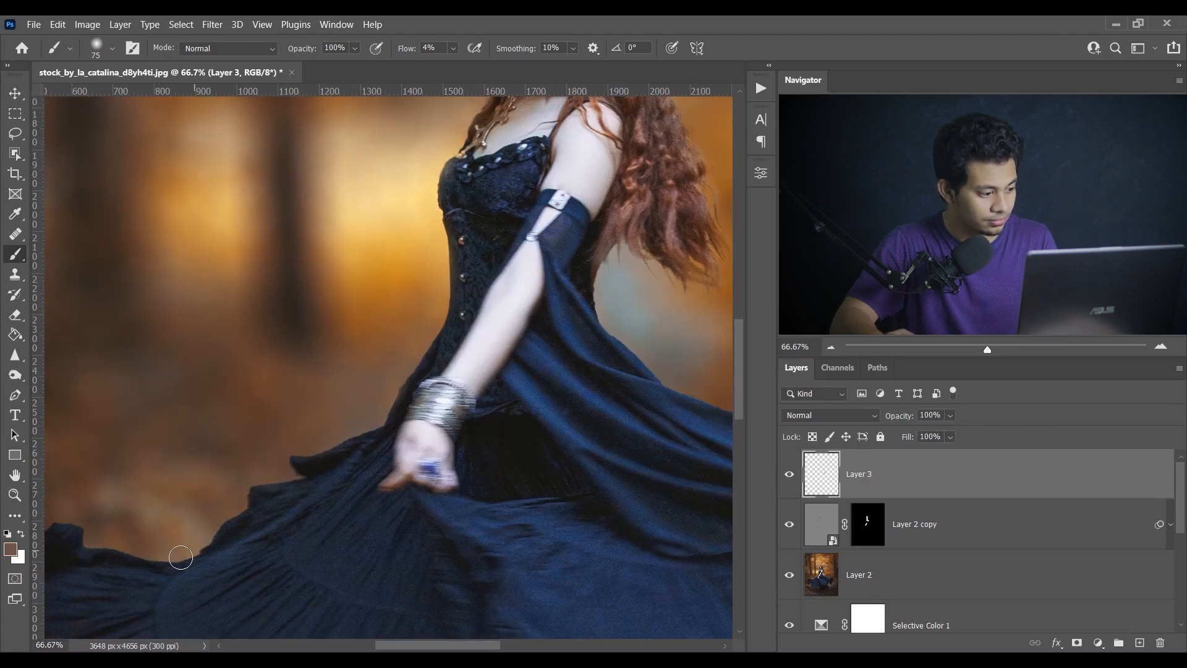
pyautogui.hscroll(3, 143, 548)
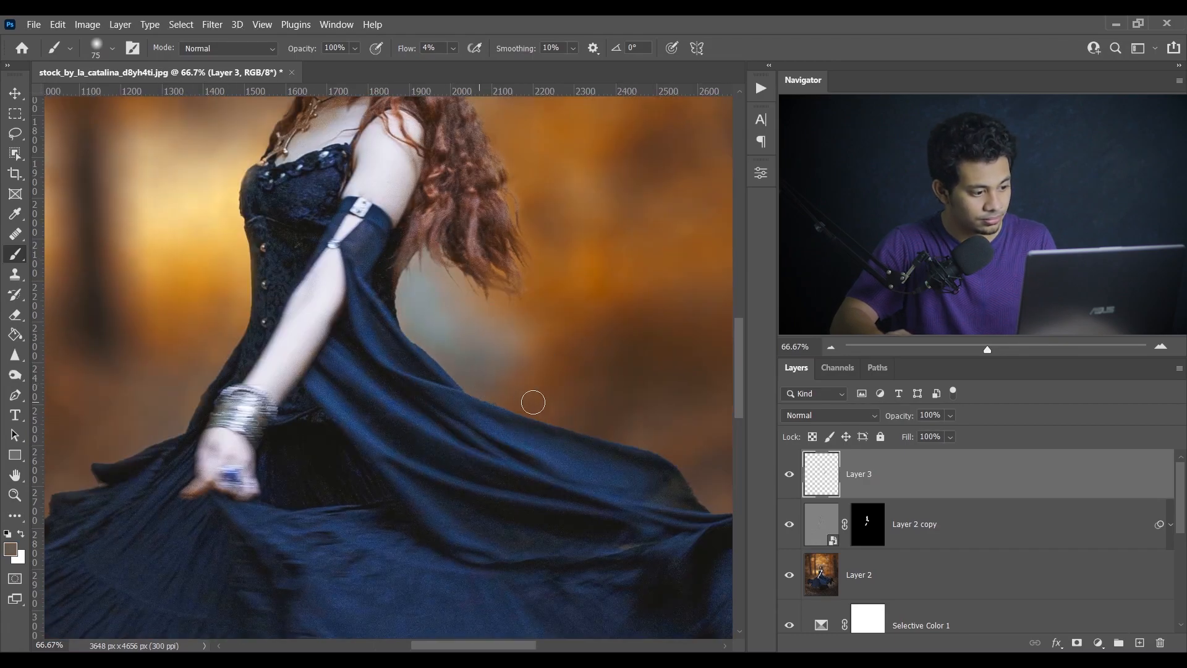
pyautogui.scroll(-2, 556, 365)
pyautogui.hscroll(3, 556, 364)
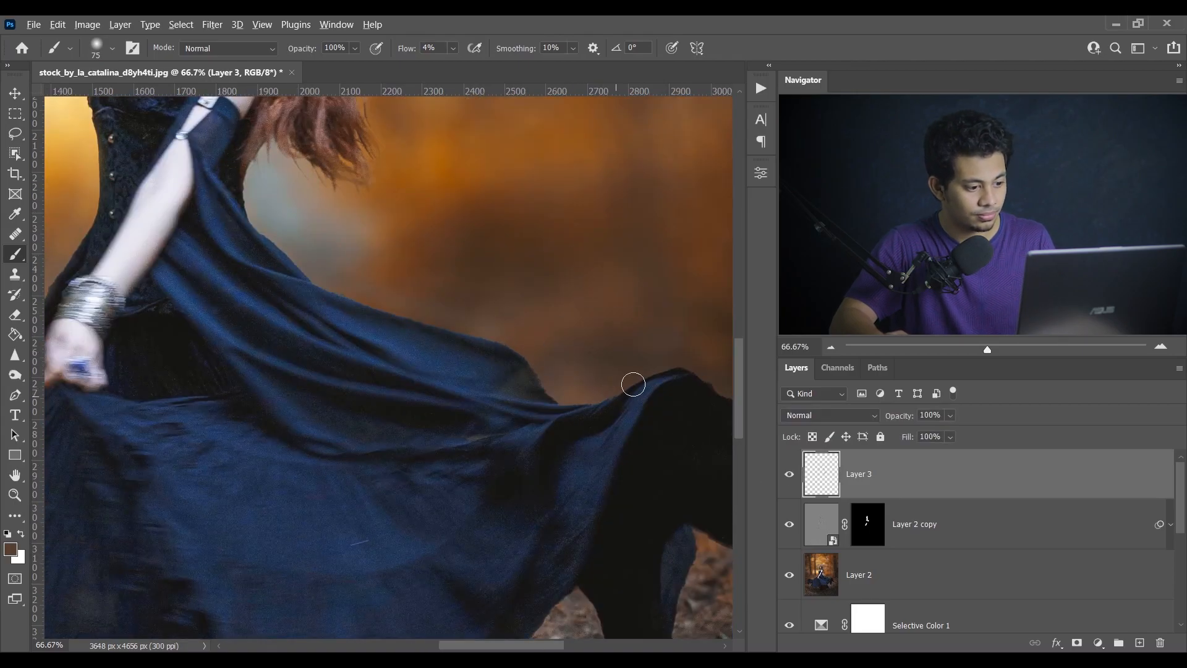
pyautogui.hscroll(3, 630, 383)
pyautogui.moveTo(378, 221); pyautogui.dragTo(479, 322)
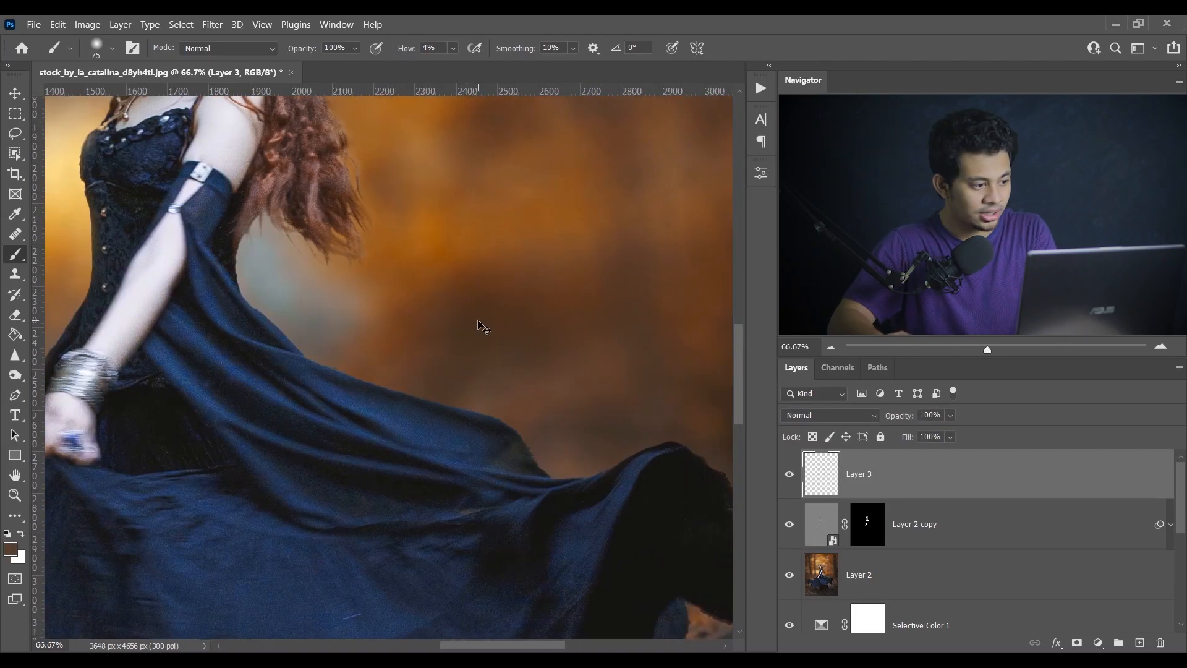
# - Compare the whole image with and without the edge painting on Layer 3
pyautogui.hotkey('ctrl', '0')
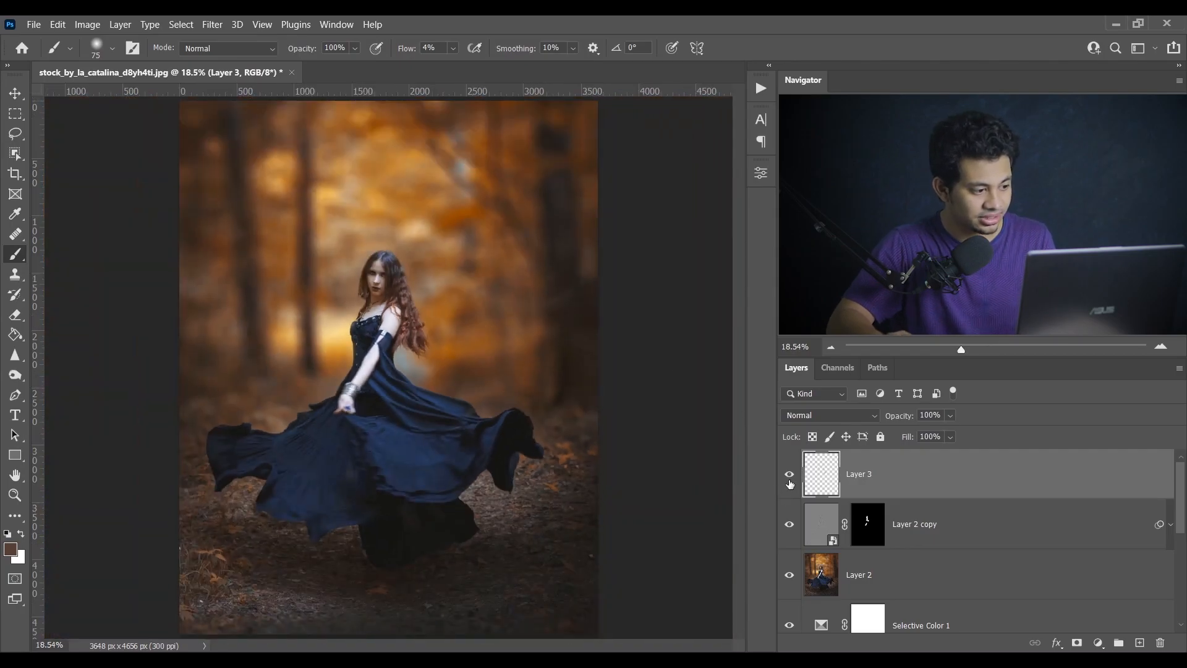
pyautogui.click(790, 475)
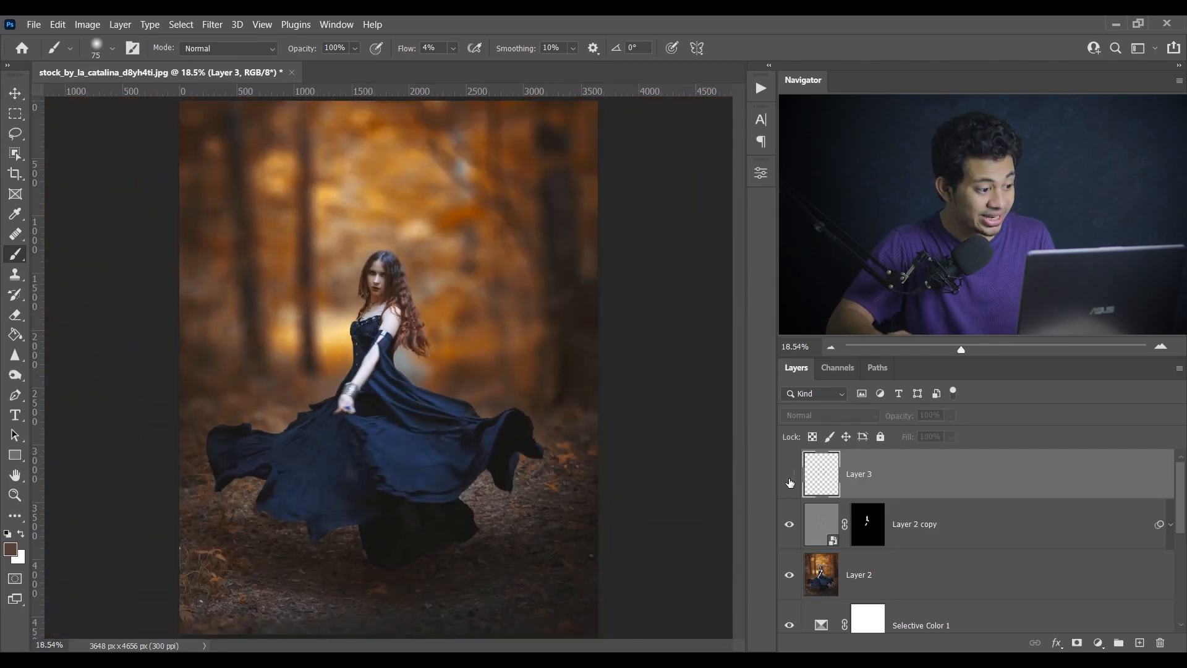
pyautogui.click(789, 480)
pyautogui.click(789, 480)
pyautogui.click(789, 480)
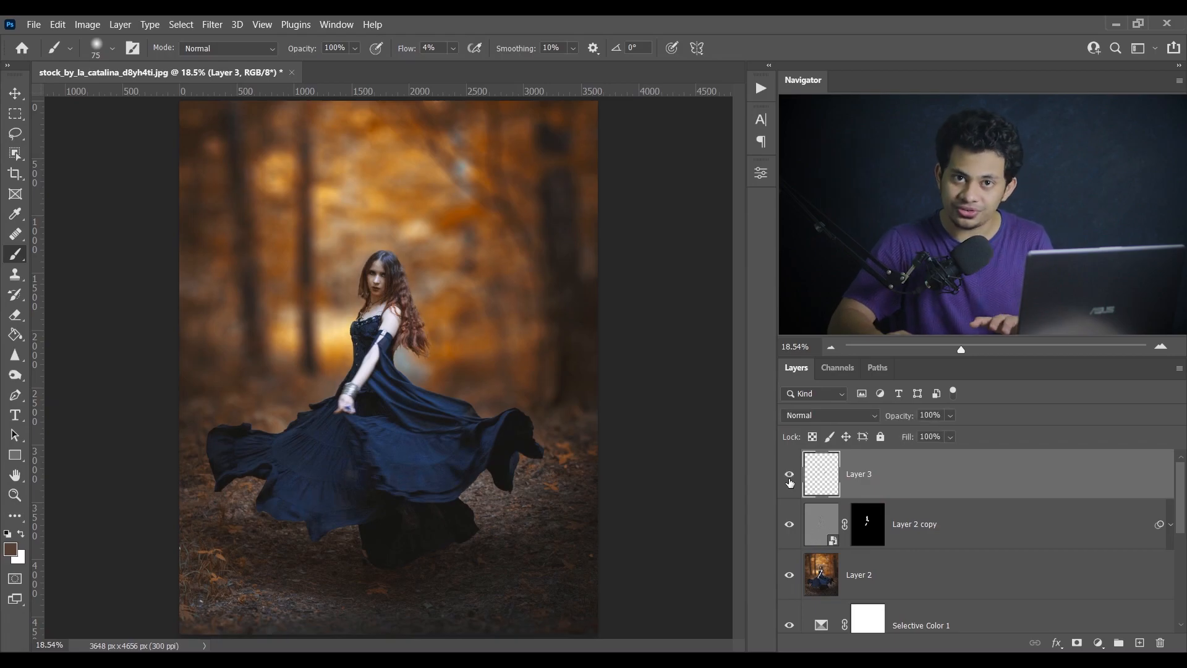
pyautogui.click(789, 481)
pyautogui.click(789, 481)
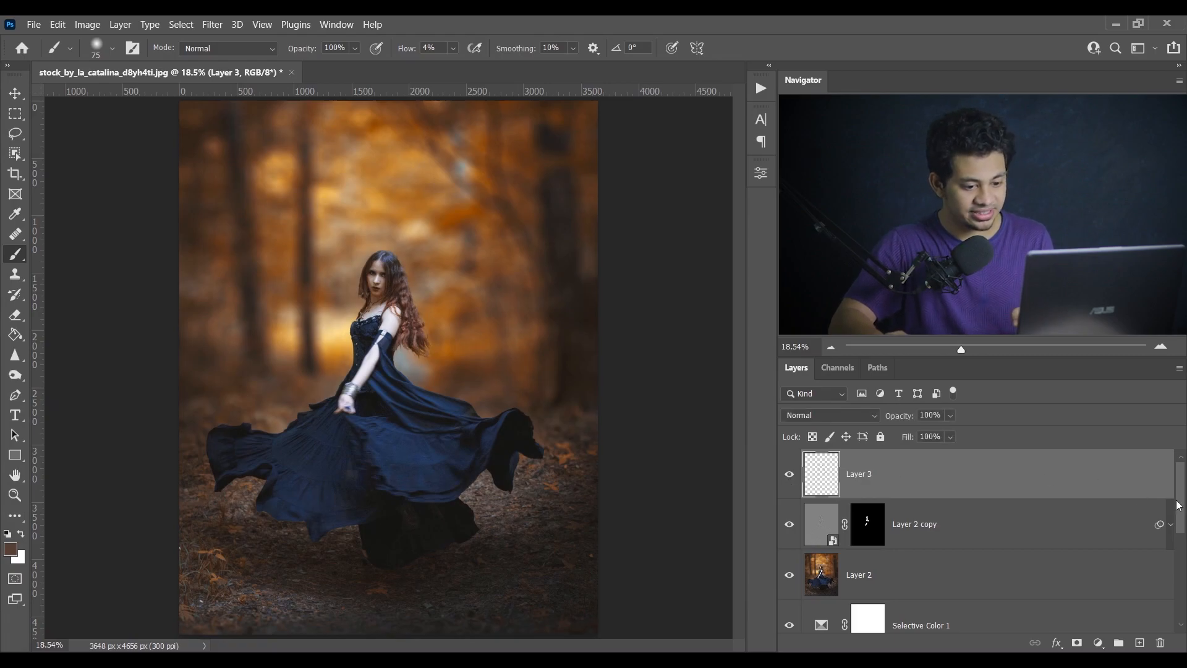
# - Place the high_quality_lens_flares_in_png_05 image as an embedded object above Layer 3 and set its blend mode to Screen
pyautogui.hotkey('ctrl', '-')
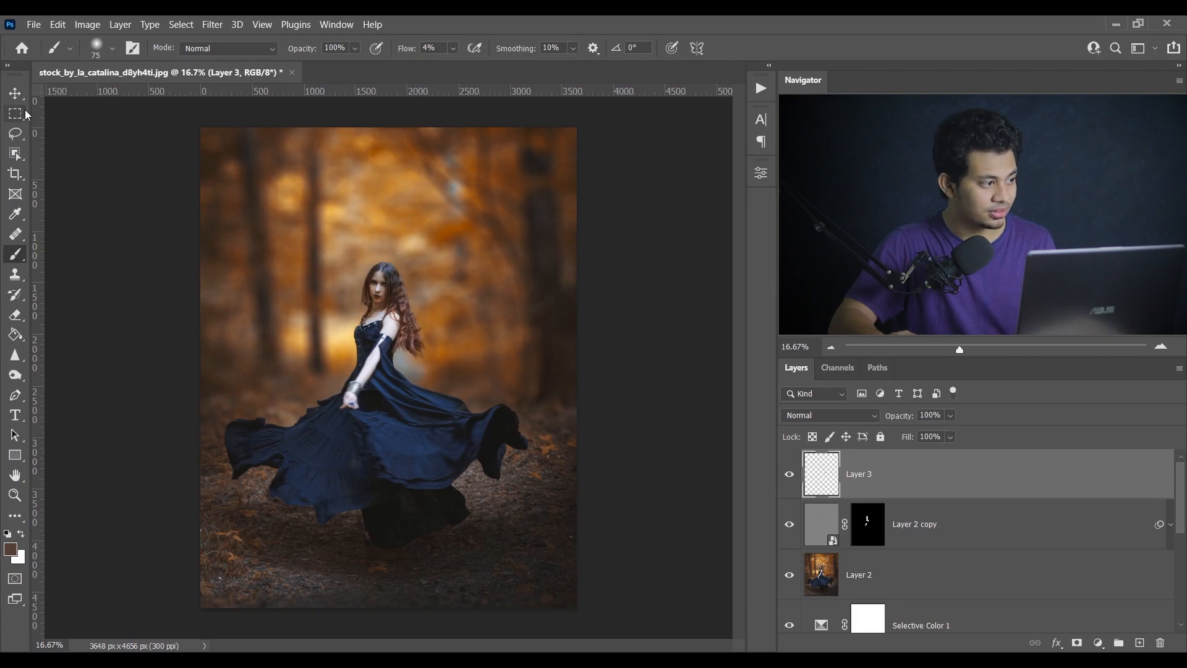
pyautogui.click(34, 24)
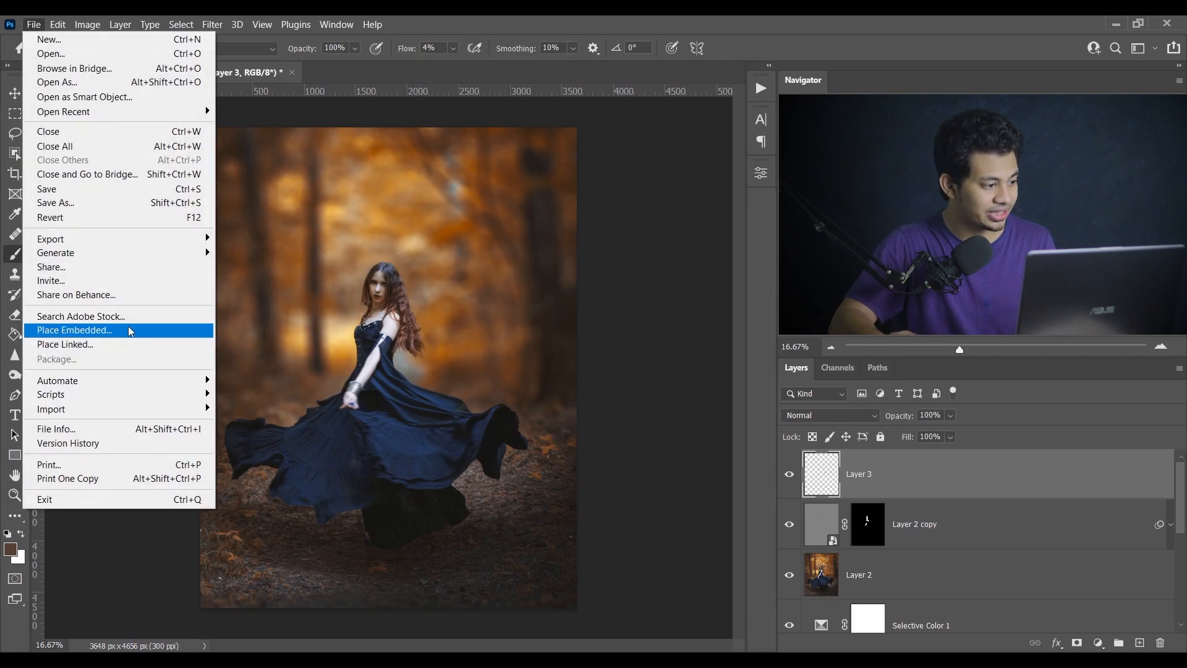
pyautogui.click(153, 330)
pyautogui.doubleClick(444, 143)
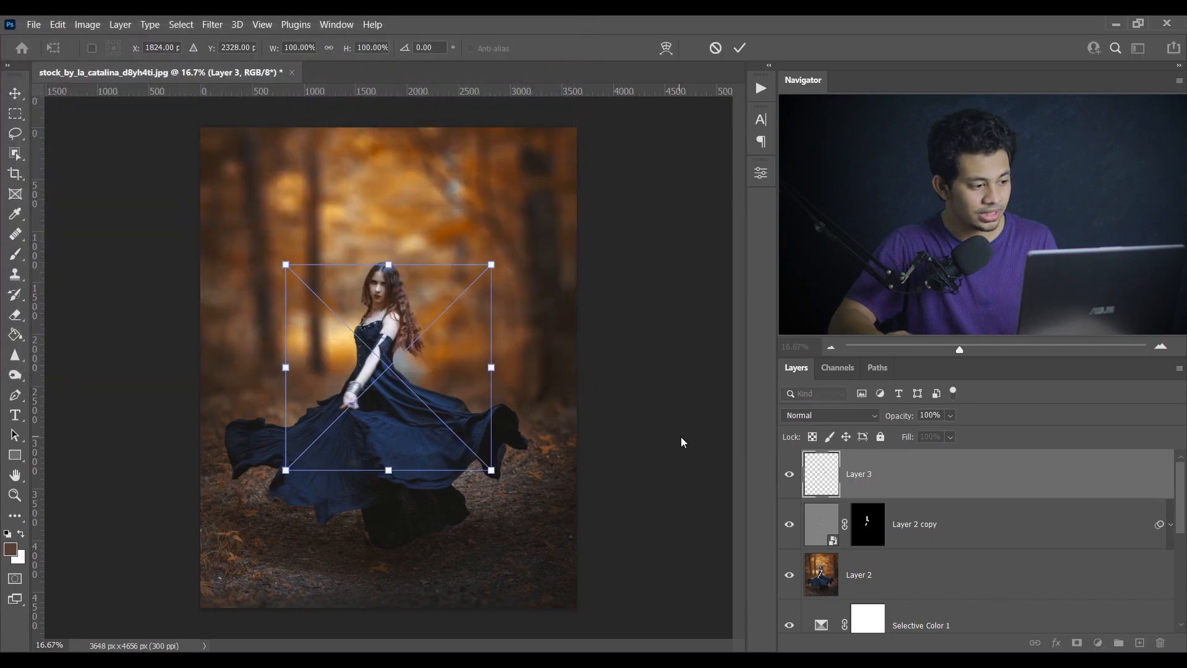
pyautogui.click(815, 420)
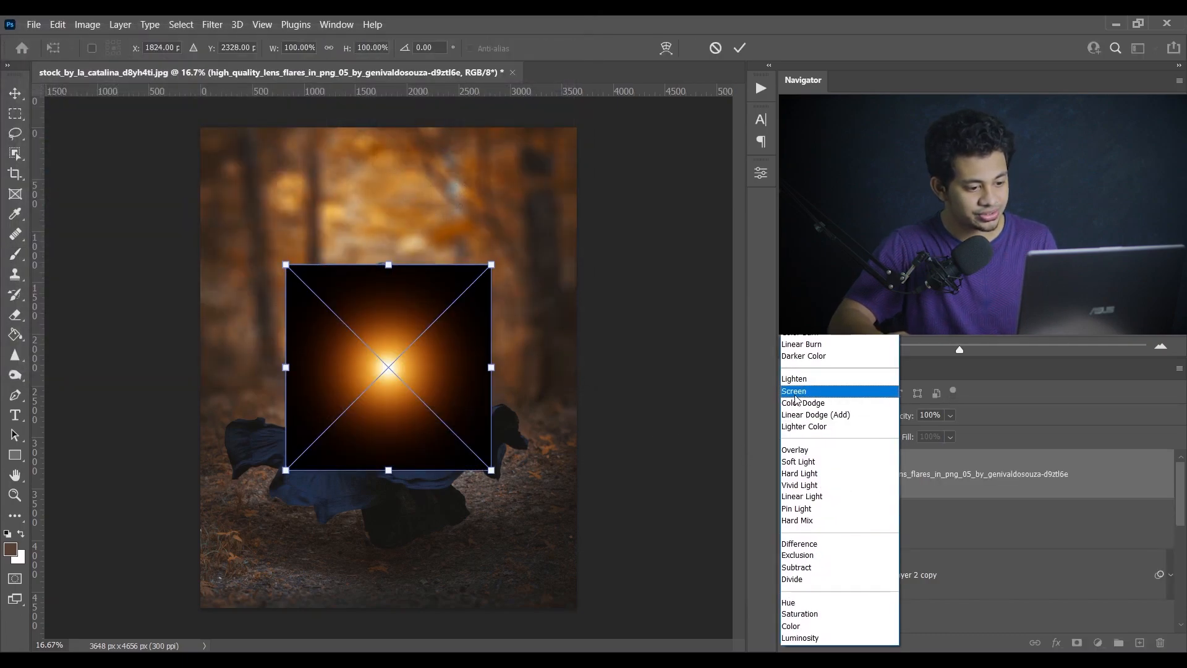
pyautogui.press('Escape')
pyautogui.press('Escape')
# - Move the lens flare to the top centre of the image and scale it to 302.50%
pyautogui.moveTo(432, 340); pyautogui.dragTo(431, 136)
pyautogui.moveTo(491, 229); pyautogui.dragTo(664, 474)
pyautogui.moveTo(497, 198); pyautogui.dragTo(492, 187)
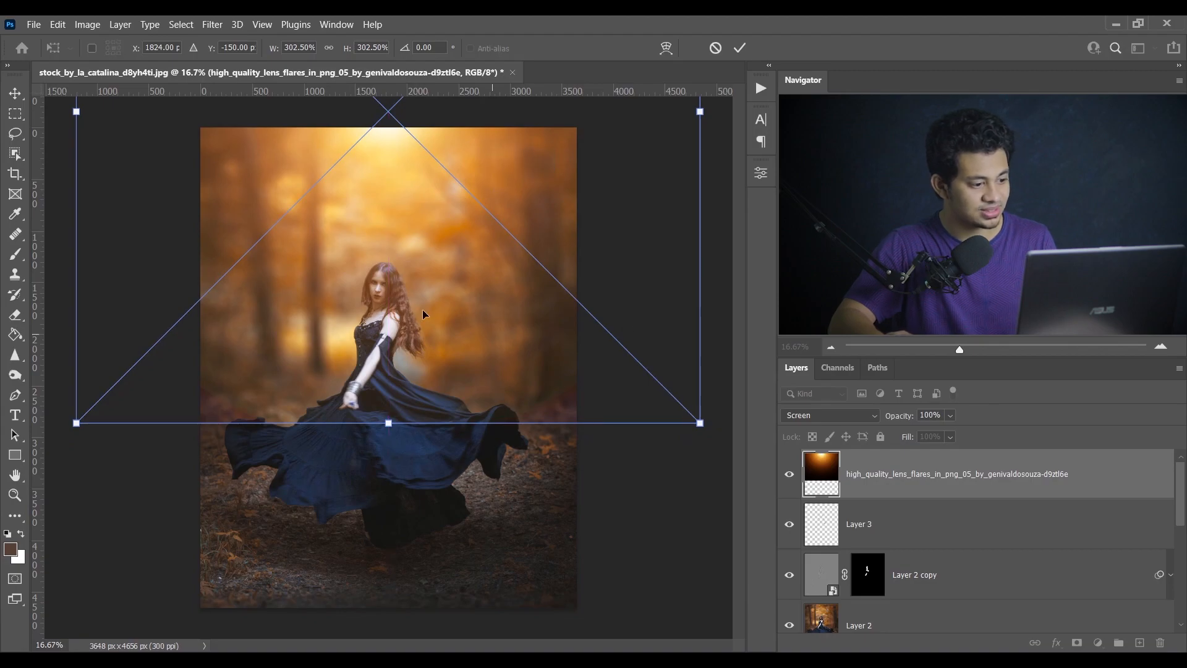
pyautogui.press('Return')
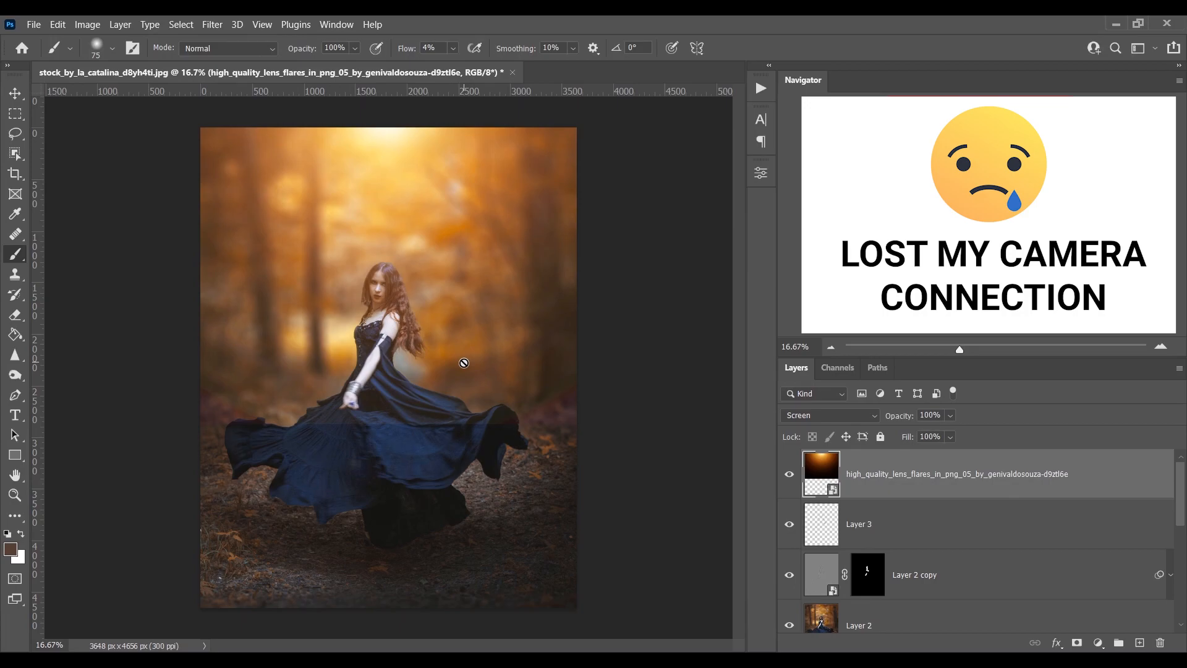
# - Apply Levels to the lens flare layer with the black input level at 8 to hide its lower edge
pyautogui.hotkey('ctrl', '+')
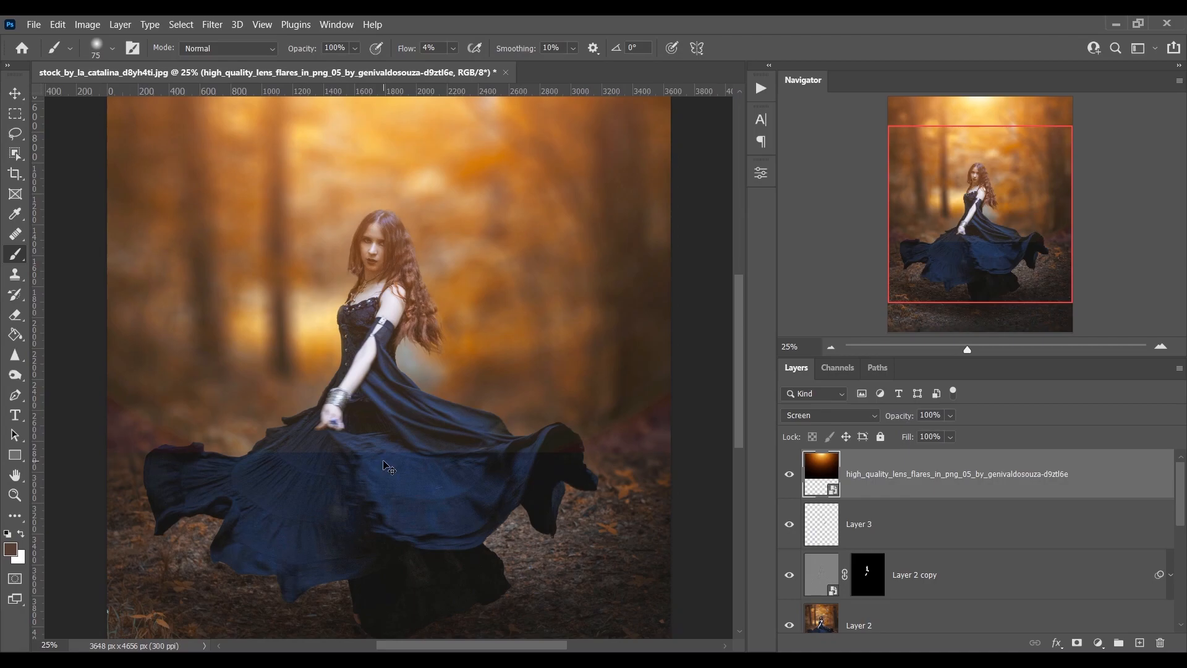
pyautogui.hotkey('ctrl', 'l')
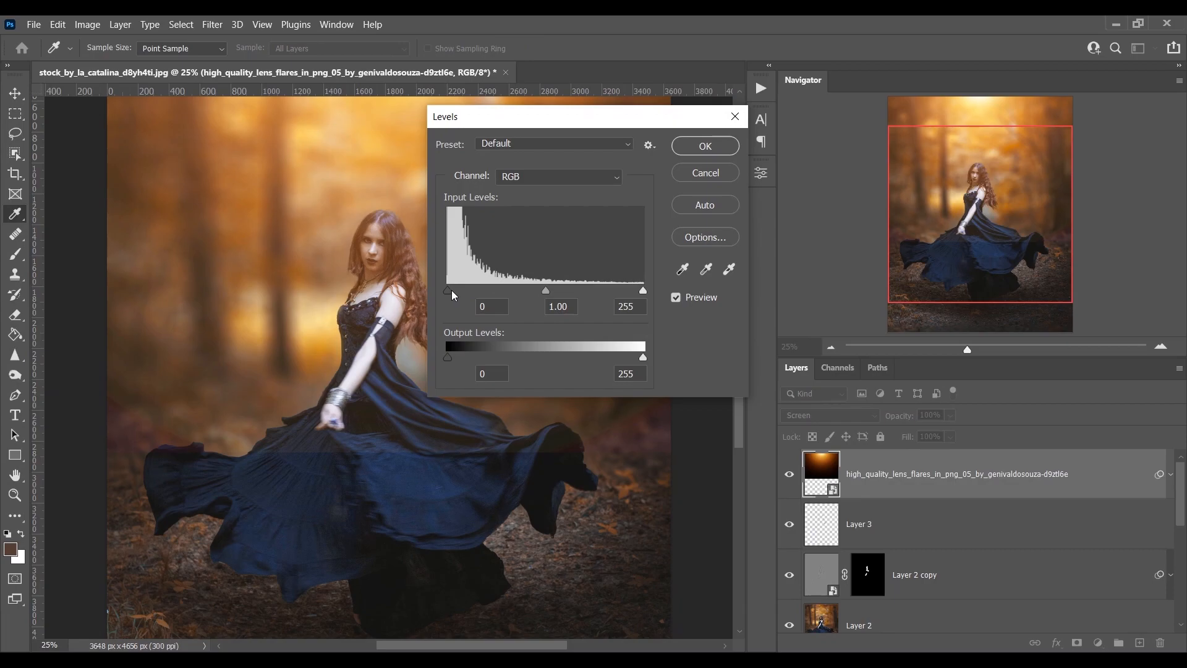
pyautogui.moveTo(455, 289); pyautogui.dragTo(455, 289)
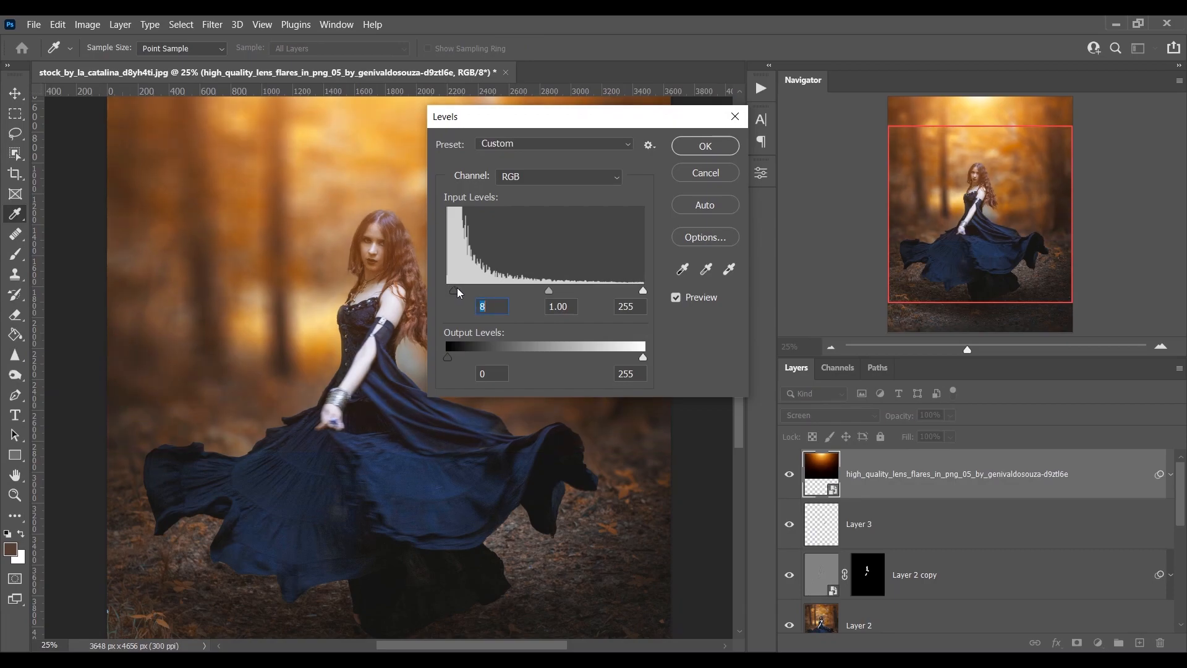
pyautogui.click(705, 145)
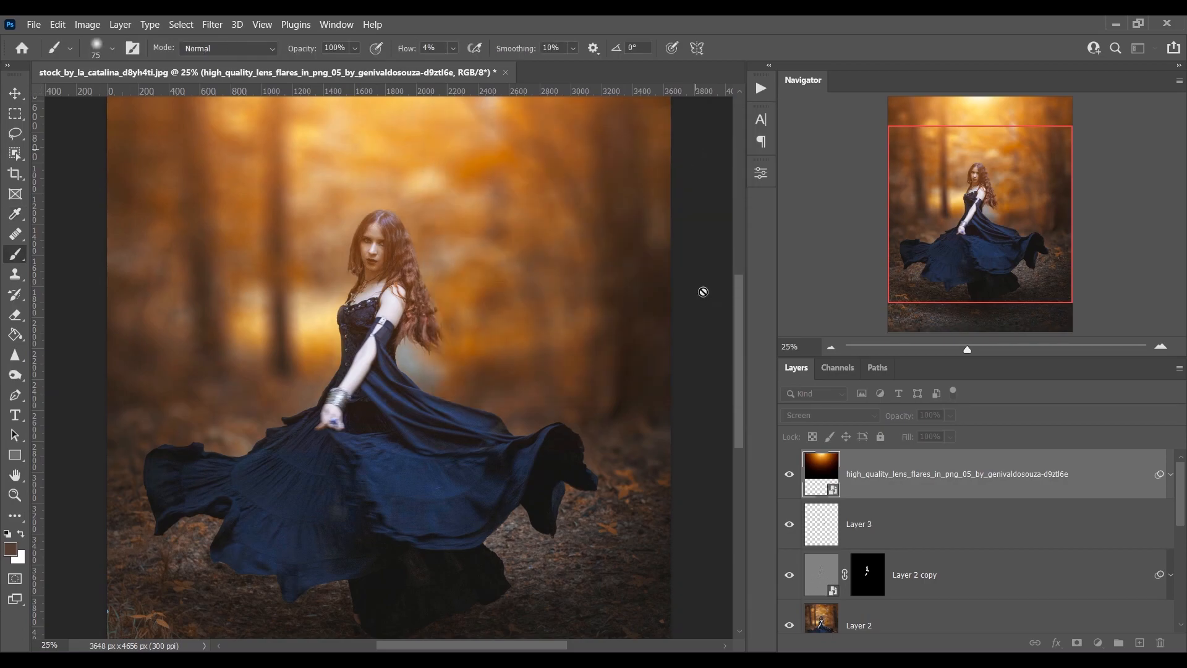
# - Compare the whole image with and without the lens flare layer
pyautogui.hotkey('ctrl', '0')
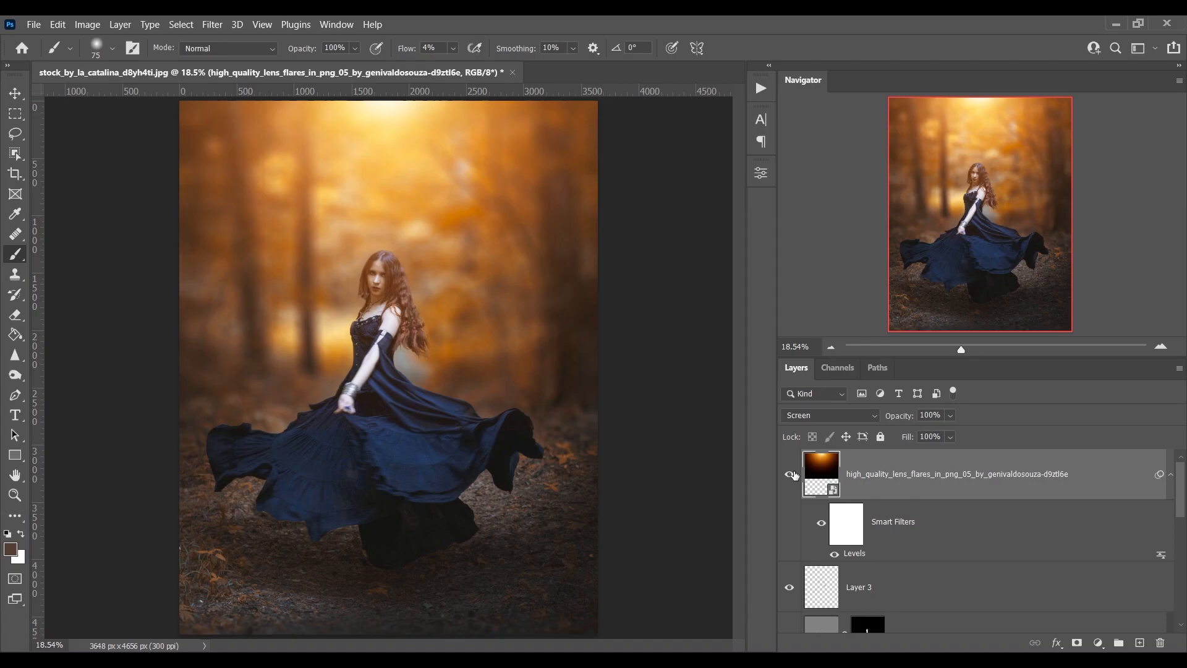
pyautogui.click(793, 474)
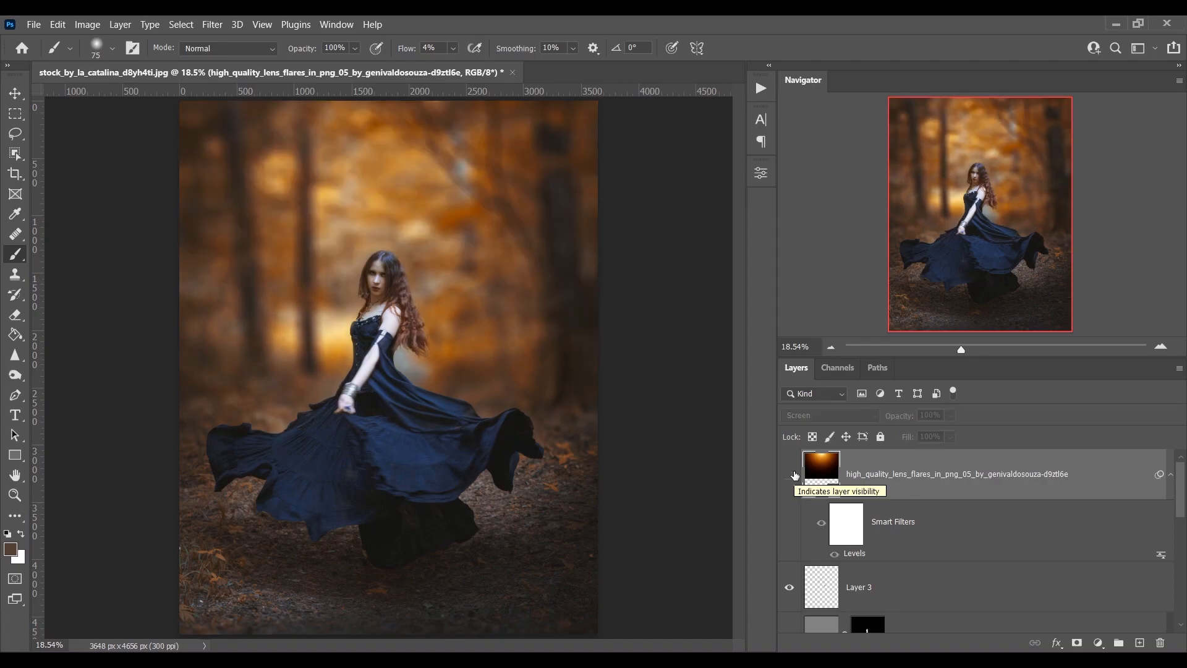
pyautogui.click(791, 474)
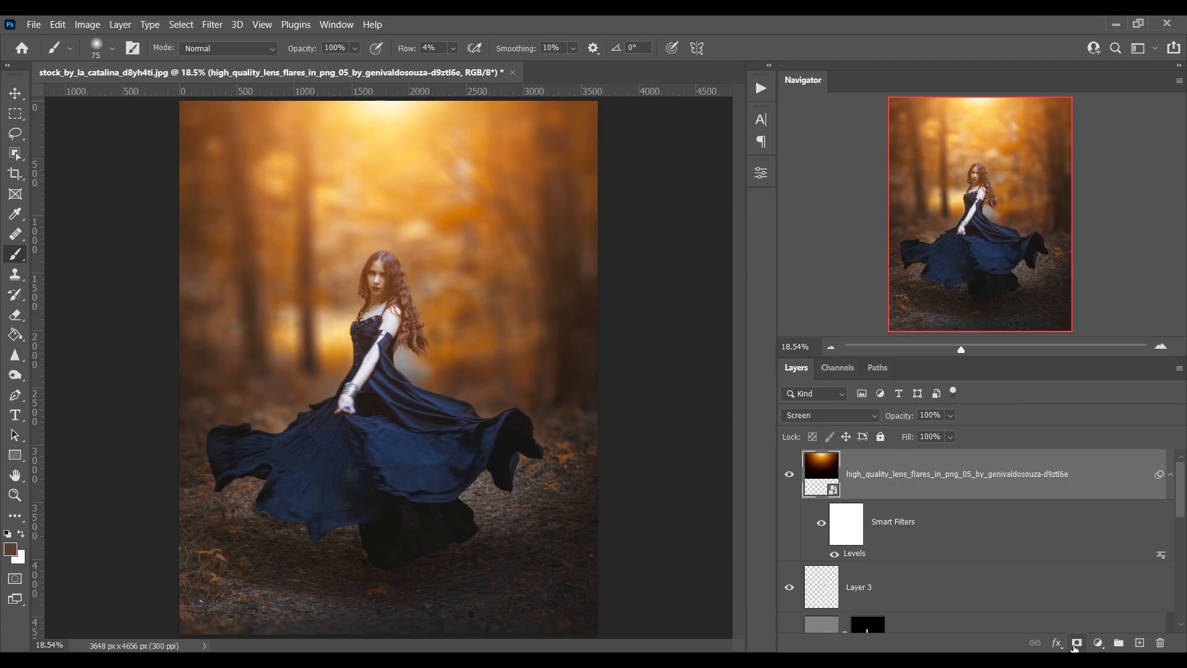
# - Add a layer mask to the lens flare layer and paint black at 13% flow over the woman's head and face
pyautogui.click(1076, 643)
pyautogui.click(22, 534)
pyautogui.hotkey('ctrl', '+')
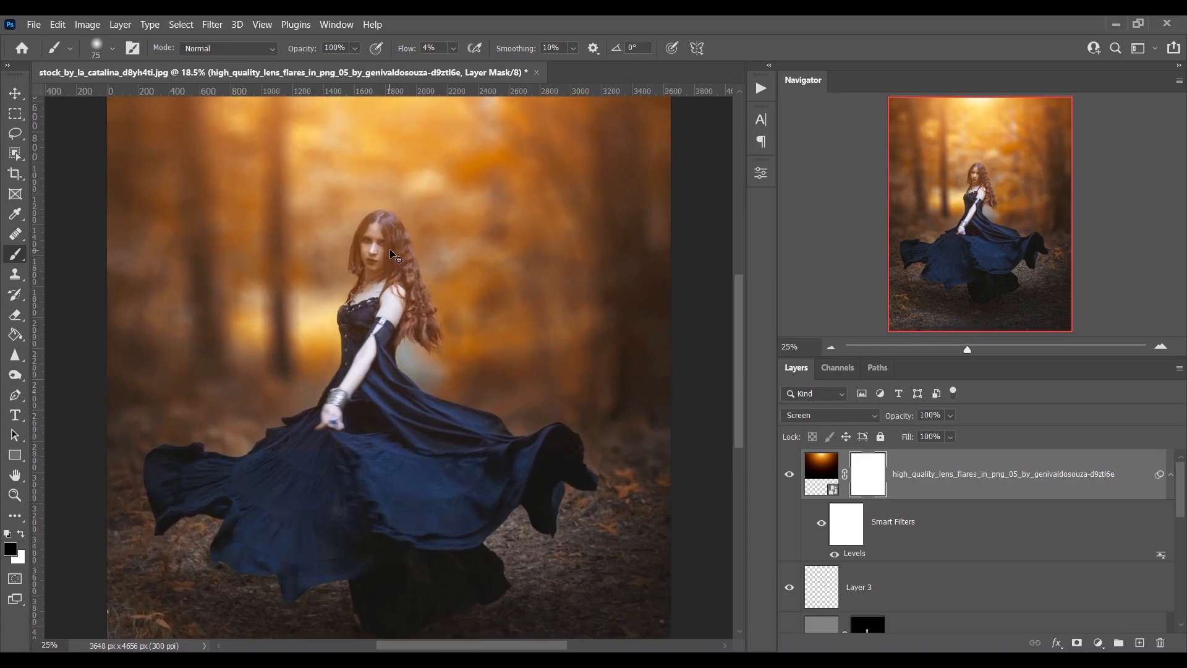
pyautogui.moveTo(454, 51); pyautogui.dragTo(465, 65)
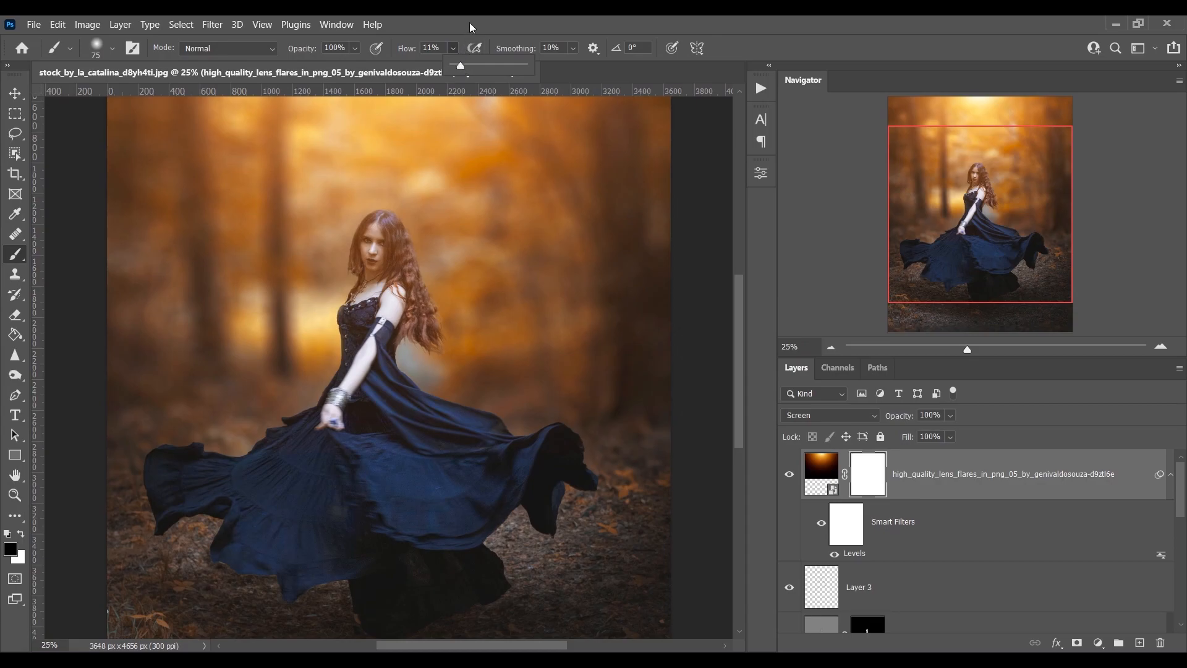
pyautogui.moveTo(461, 39); pyautogui.dragTo(461, 39)
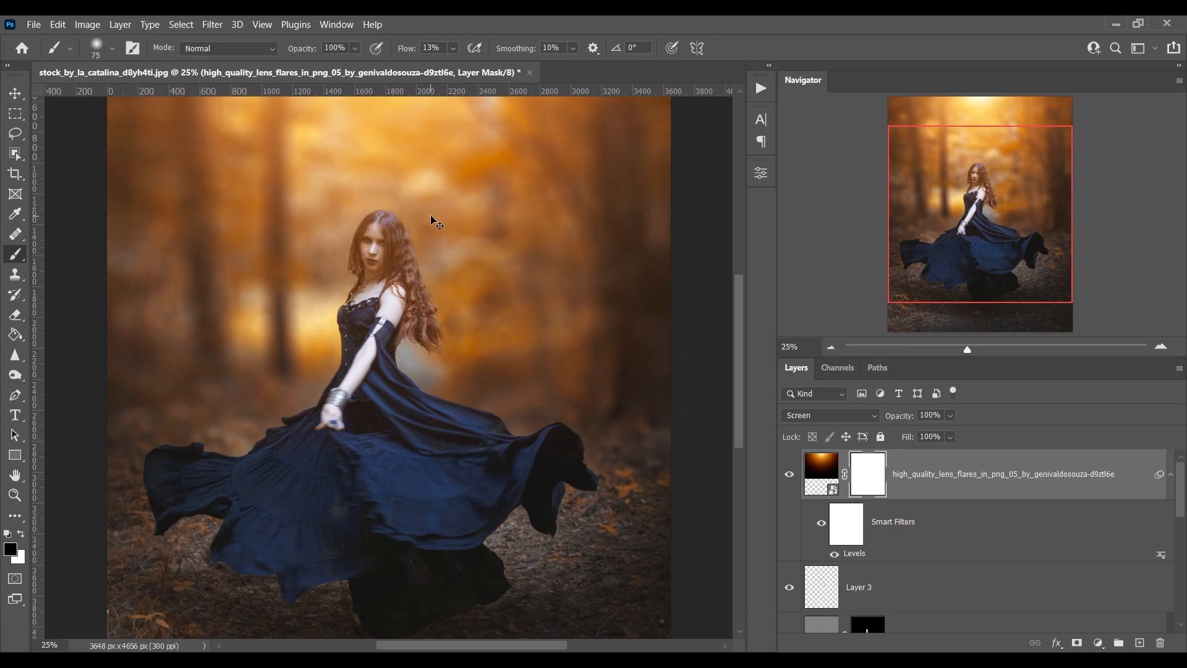
pyautogui.hotkey('ctrl', '+')
pyautogui.keyDown('alt'); pyautogui.rightClick(379, 212); pyautogui.keyUp('alt')
pyautogui.moveTo(370, 204)
pyautogui.mouseDown()
pyautogui.moveTo(379, 179)
pyautogui.moveTo(354, 234)
pyautogui.moveTo(370, 223)
pyautogui.moveTo(360, 262)
pyautogui.moveTo(373, 176)
pyautogui.moveTo(384, 241)
pyautogui.moveTo(374, 173)
pyautogui.moveTo(350, 216)
pyautogui.moveTo(371, 282)
pyautogui.mouseUp()
# - Compare the whole image with and without the masked lens flare
pyautogui.hotkey('ctrl', '-')
pyautogui.hotkey('ctrl', '-')
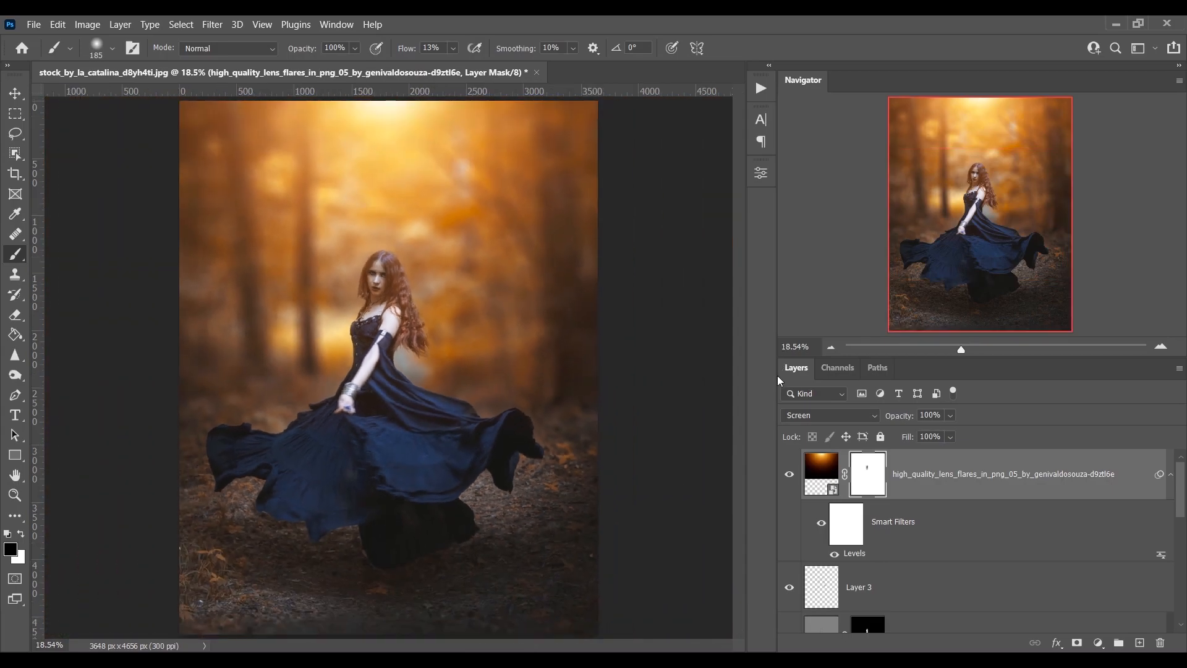
pyautogui.click(788, 475)
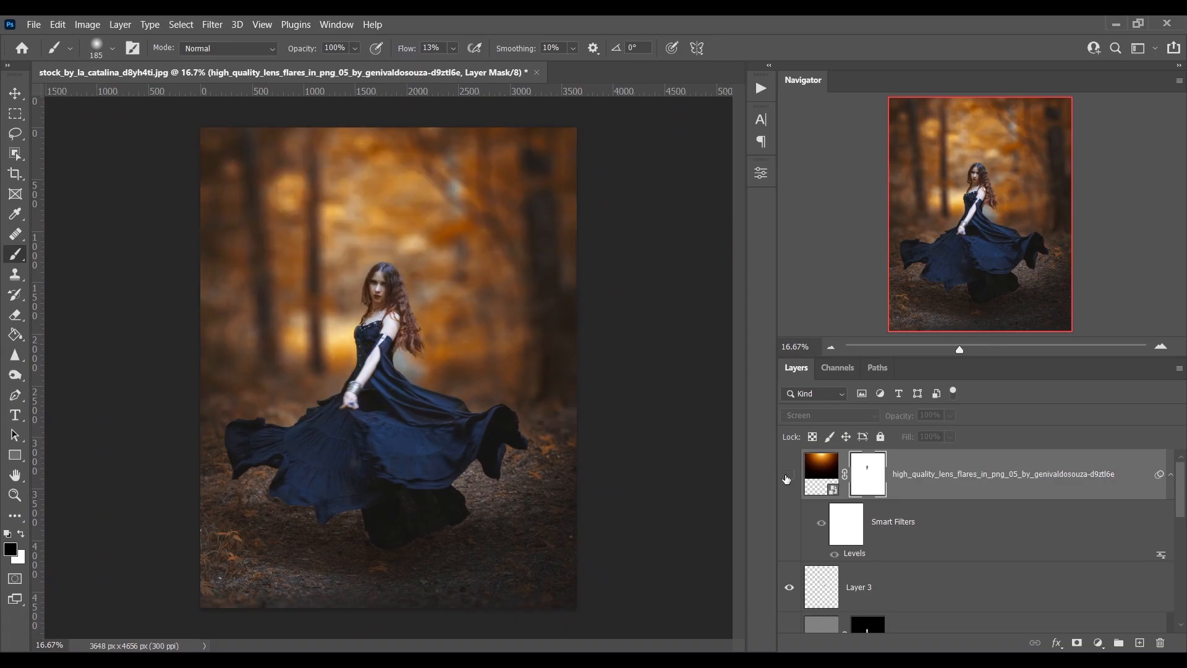
pyautogui.click(788, 476)
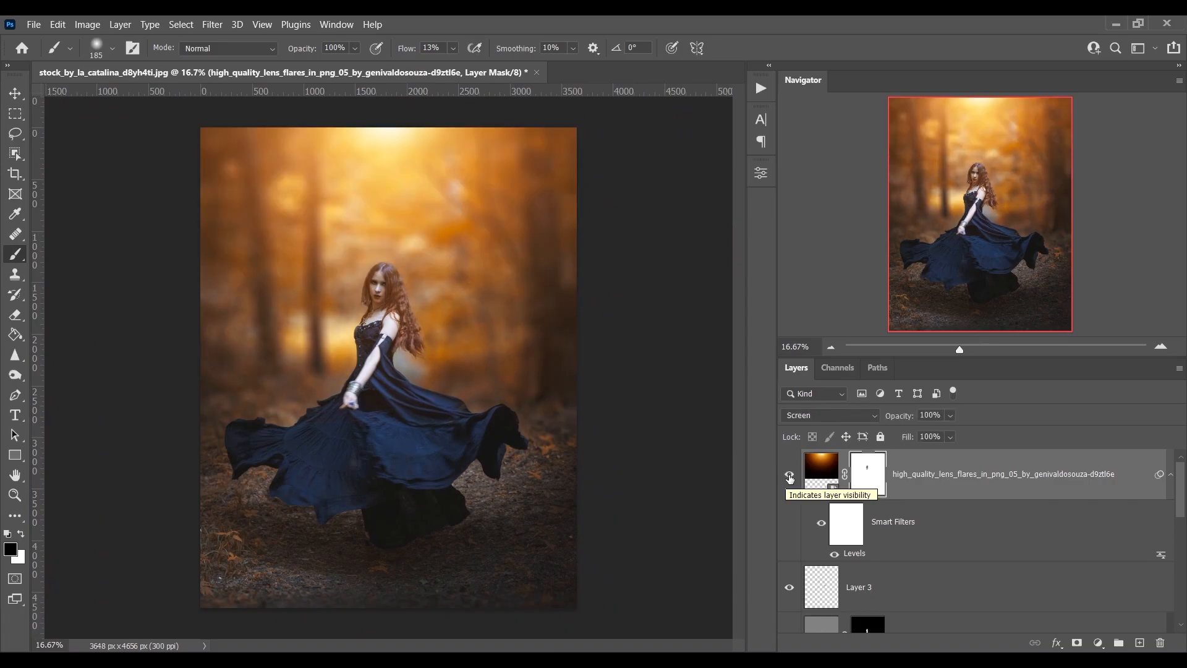
pyautogui.click(789, 476)
pyautogui.click(789, 475)
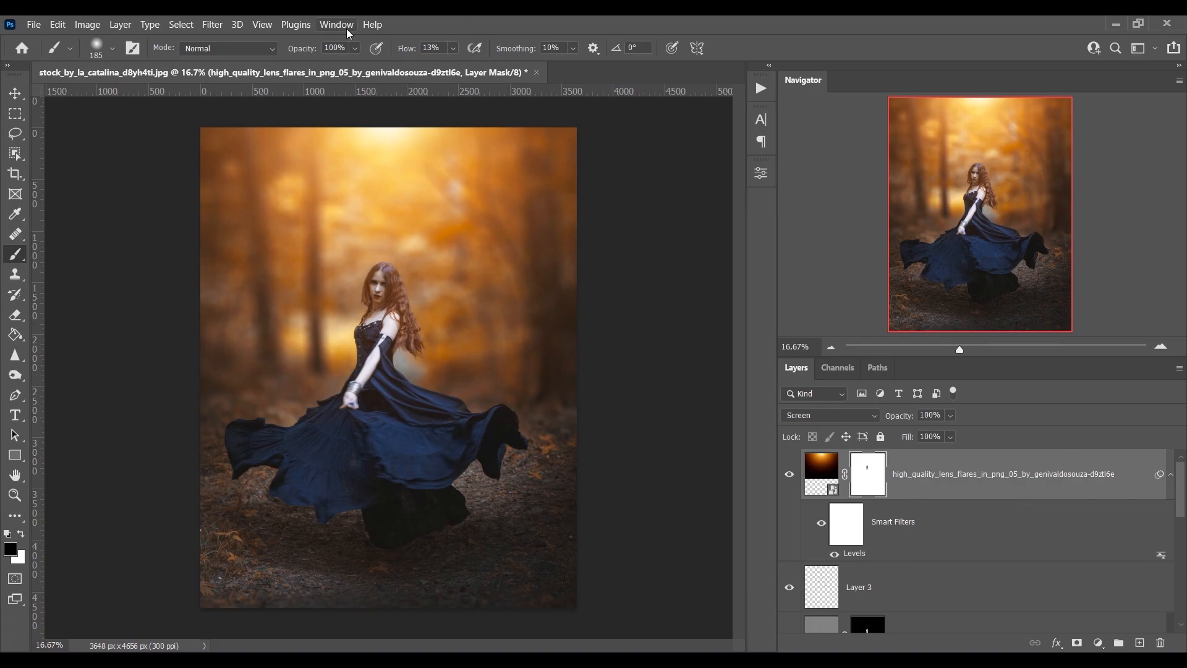
# - Place the Leaf Overlay 1 image as an embedded object above the lens flare, scaled to 81.65% and rotated 7.45°
pyautogui.click(34, 24)
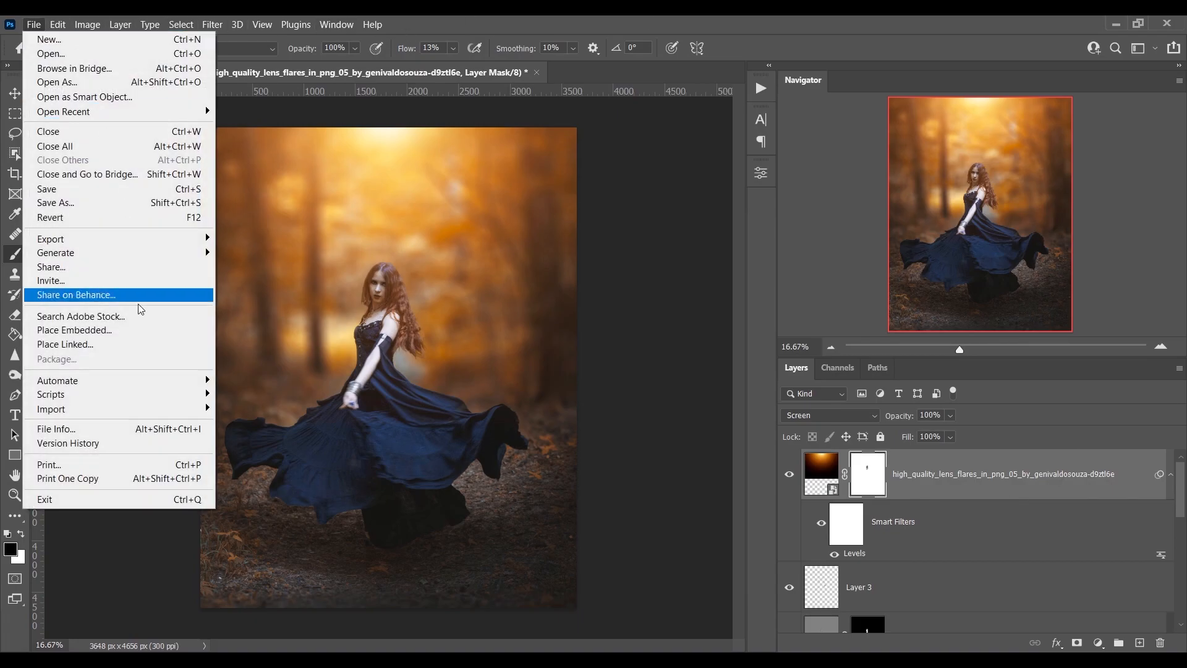
pyautogui.click(146, 336)
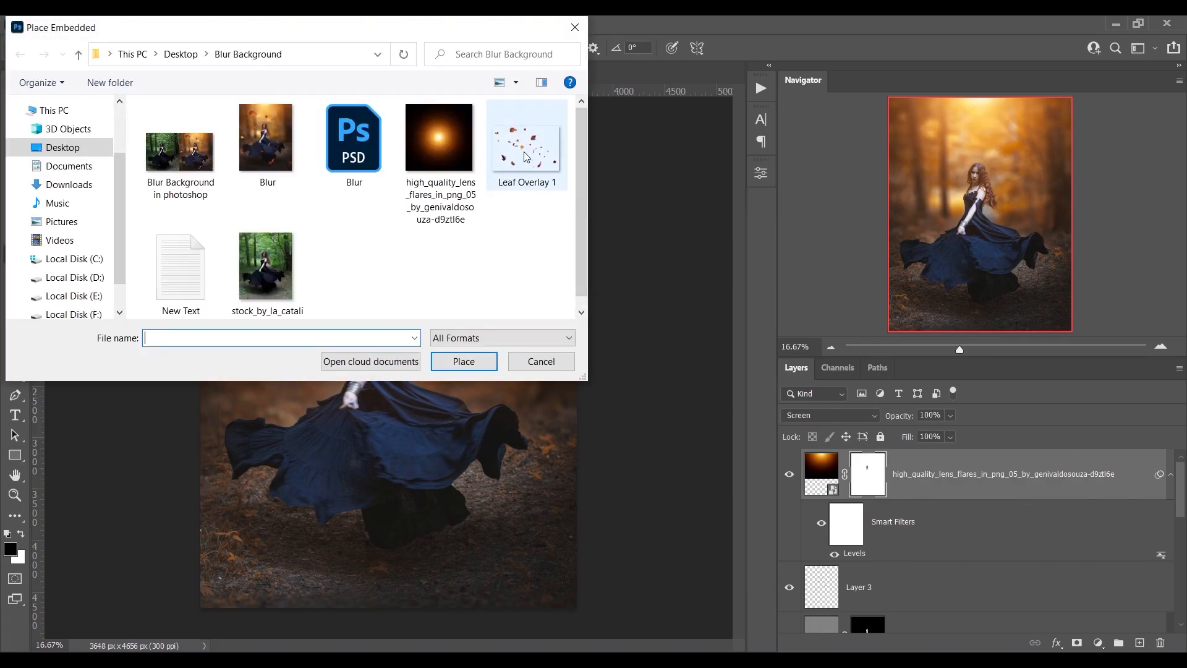
pyautogui.doubleClick(525, 149)
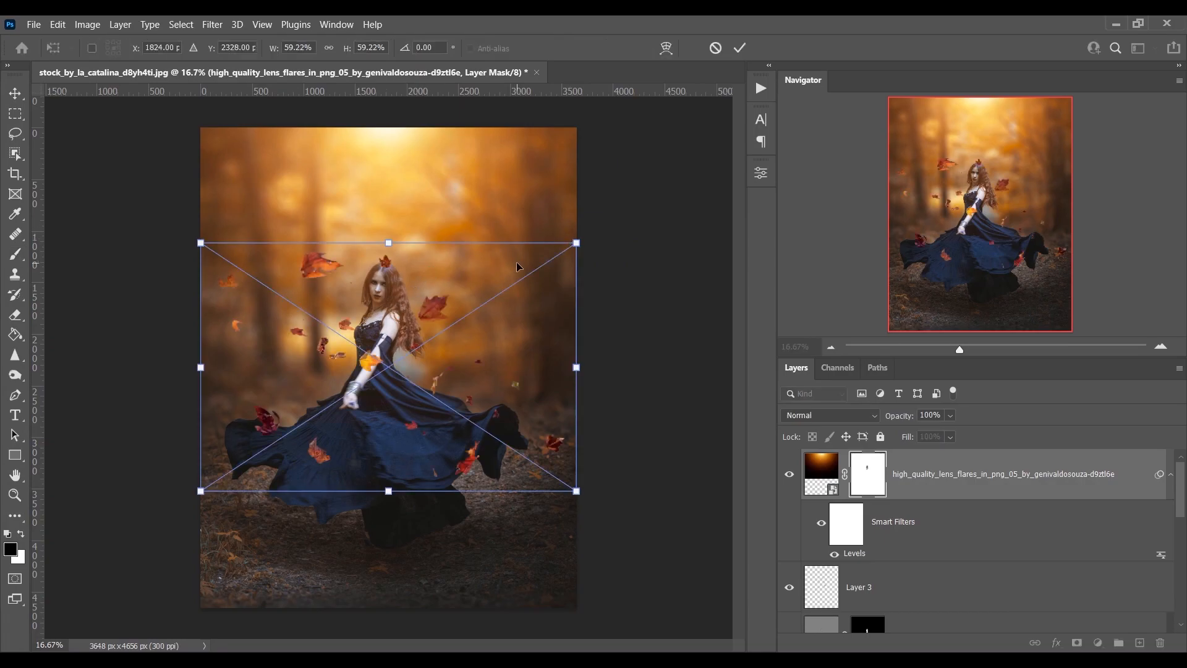
pyautogui.moveTo(581, 237); pyautogui.dragTo(668, 231)
pyautogui.moveTo(502, 291)
pyautogui.mouseDown()
pyautogui.moveTo(494, 314)
pyautogui.moveTo(487, 308)
pyautogui.mouseUp()
pyautogui.press('Return')
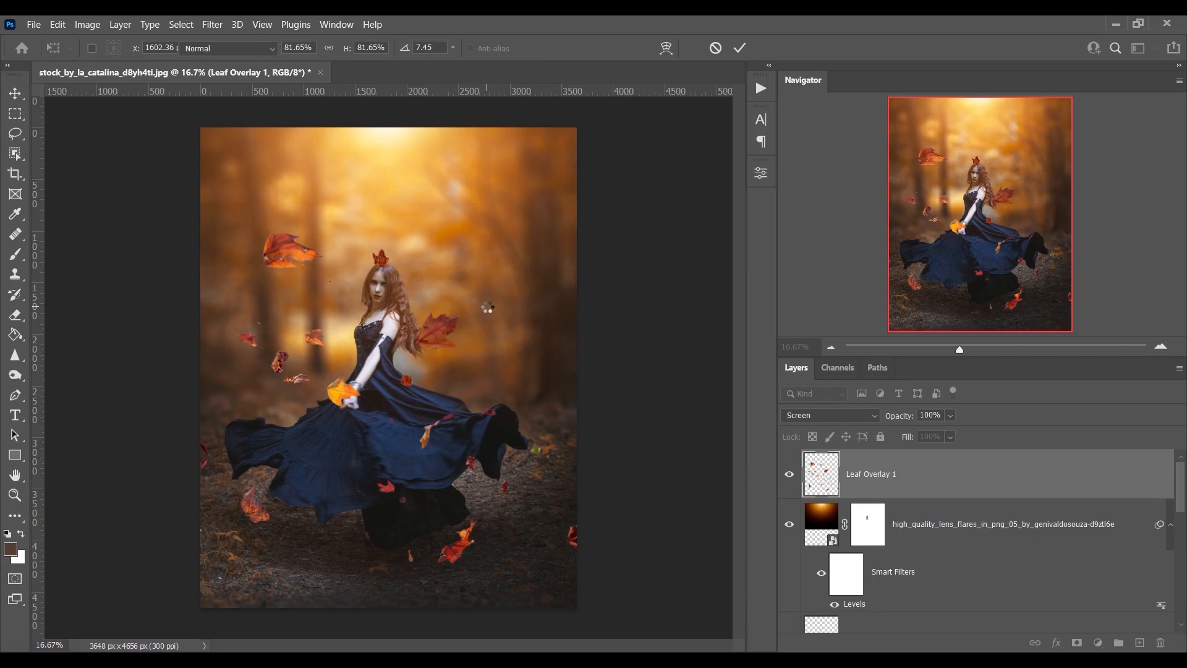
# - Move the leaf overlay slightly up so the small red leaf floats above the woman's head
pyautogui.press('b')
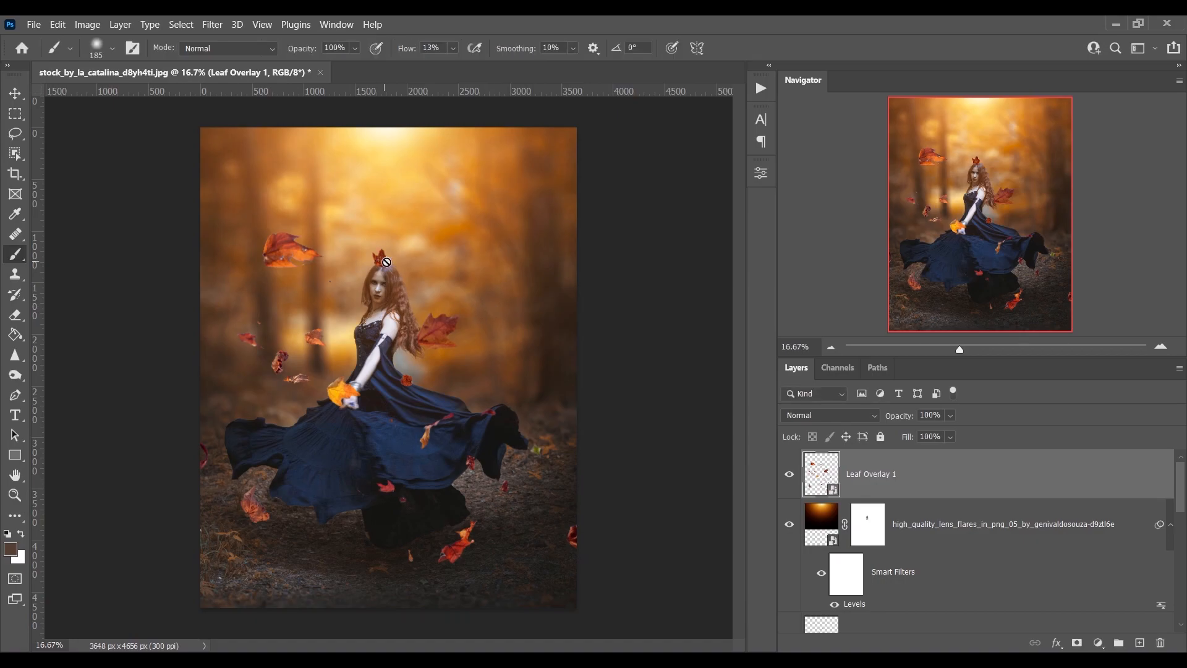
pyautogui.press('v')
pyautogui.moveTo(295, 255); pyautogui.dragTo(288, 228)
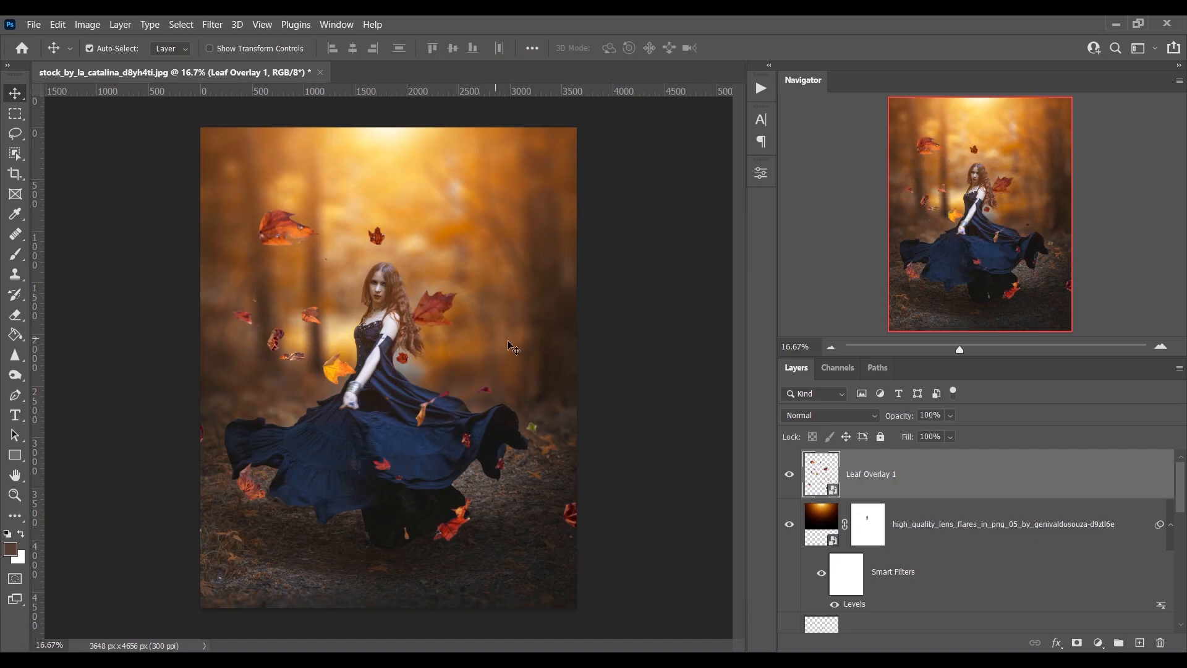
# - Apply a Motion Blur to the Leaf Overlay 1 layer with an angle of -27° and a distance of 68 pixels
pyautogui.click(214, 26)
pyautogui.click(215, 29)
pyautogui.click(215, 29)
pyautogui.moveTo(296, 213)
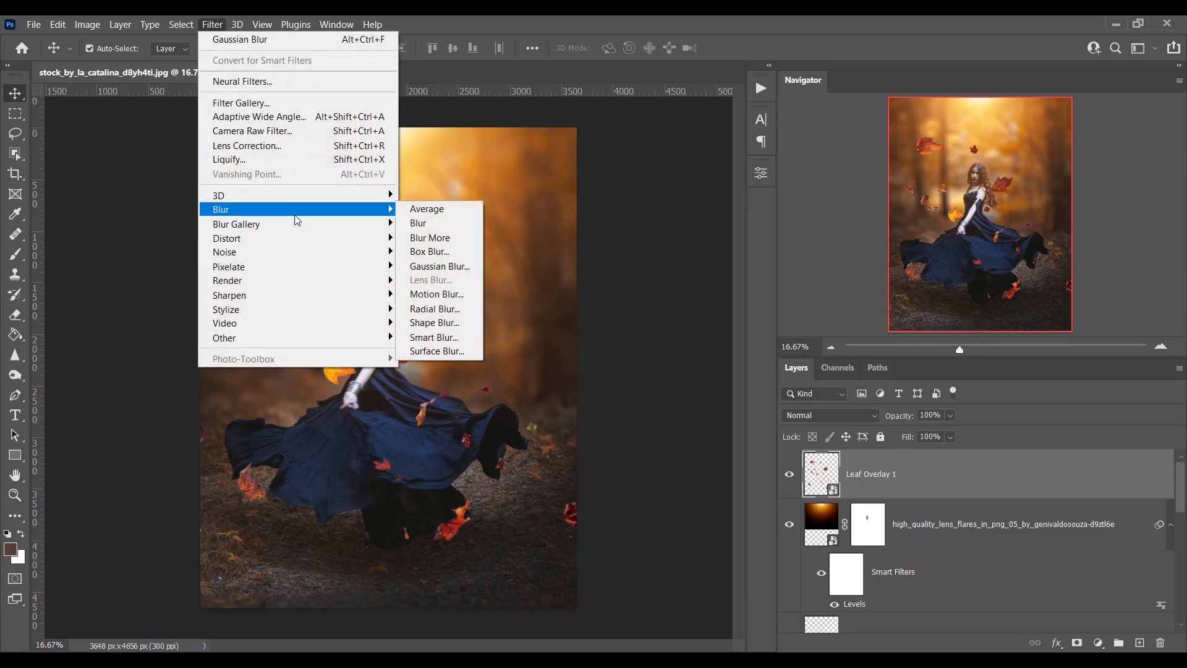
pyautogui.click(446, 297)
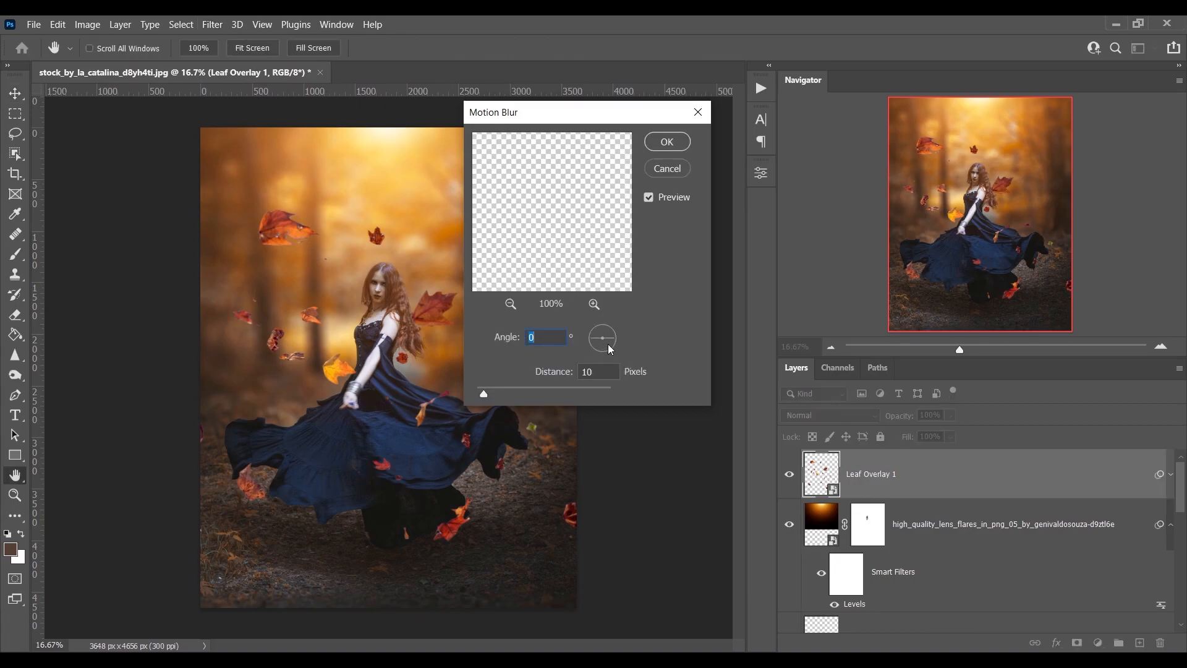
pyautogui.click(611, 343)
pyautogui.click(508, 394)
pyautogui.click(518, 392)
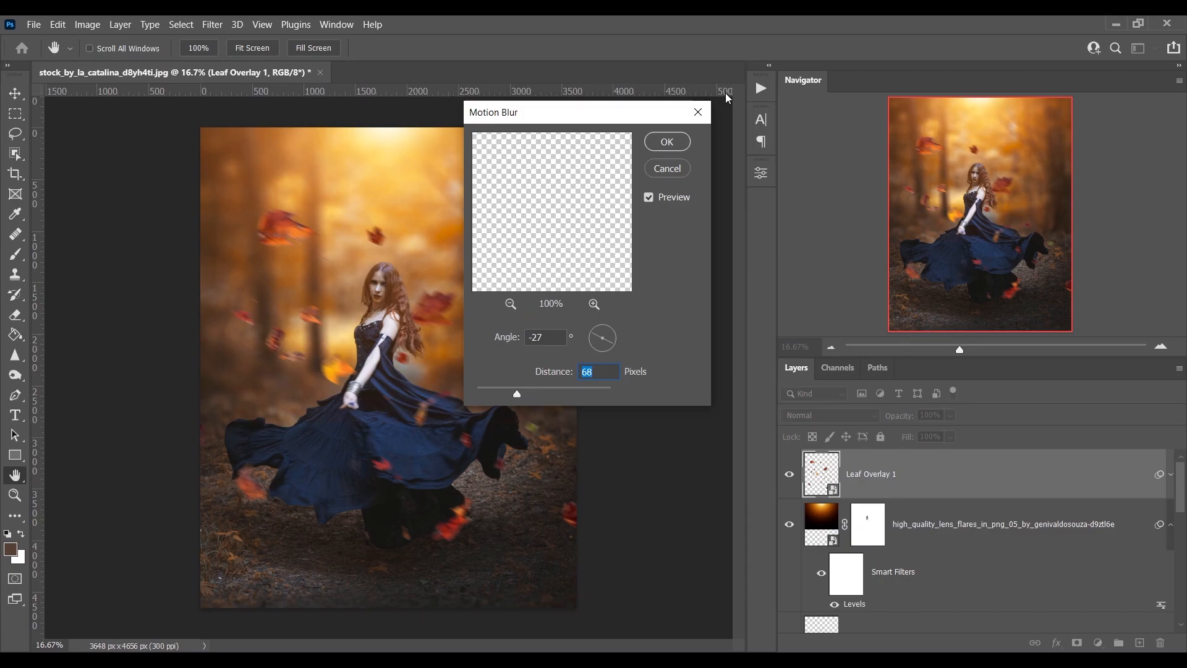
pyautogui.click(653, 143)
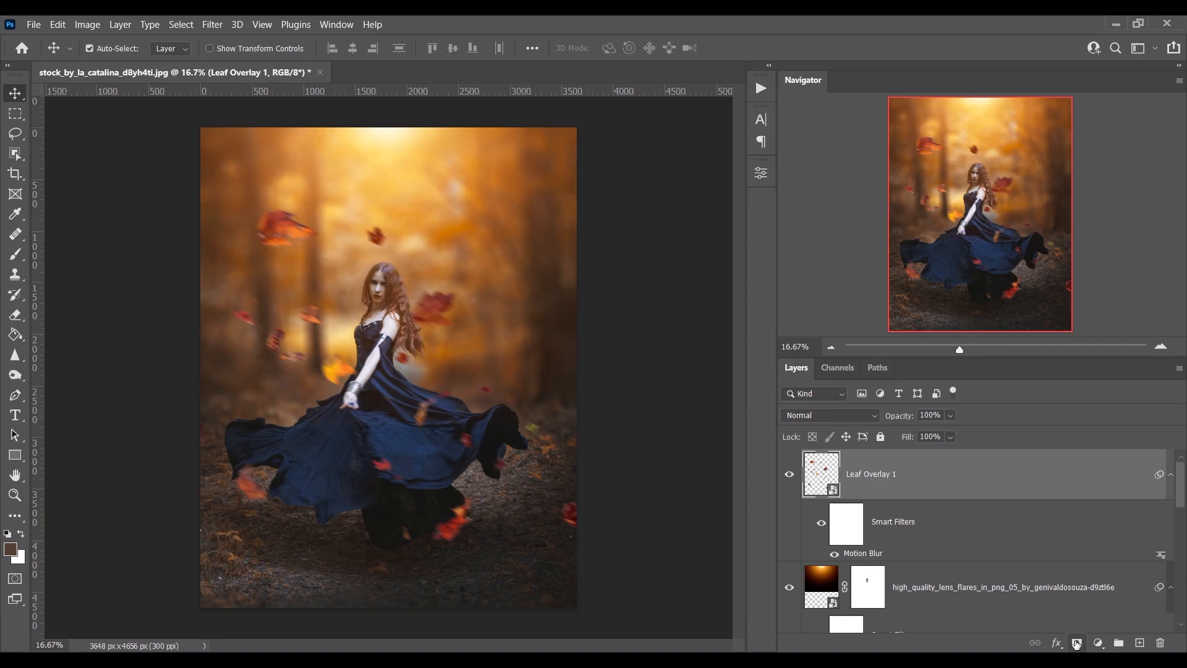
# - Add a layer mask to Leaf Overlay 1 and hide the large leaf beside the woman's hair with a 569 px black brush at 100% flow
pyautogui.click(1077, 643)
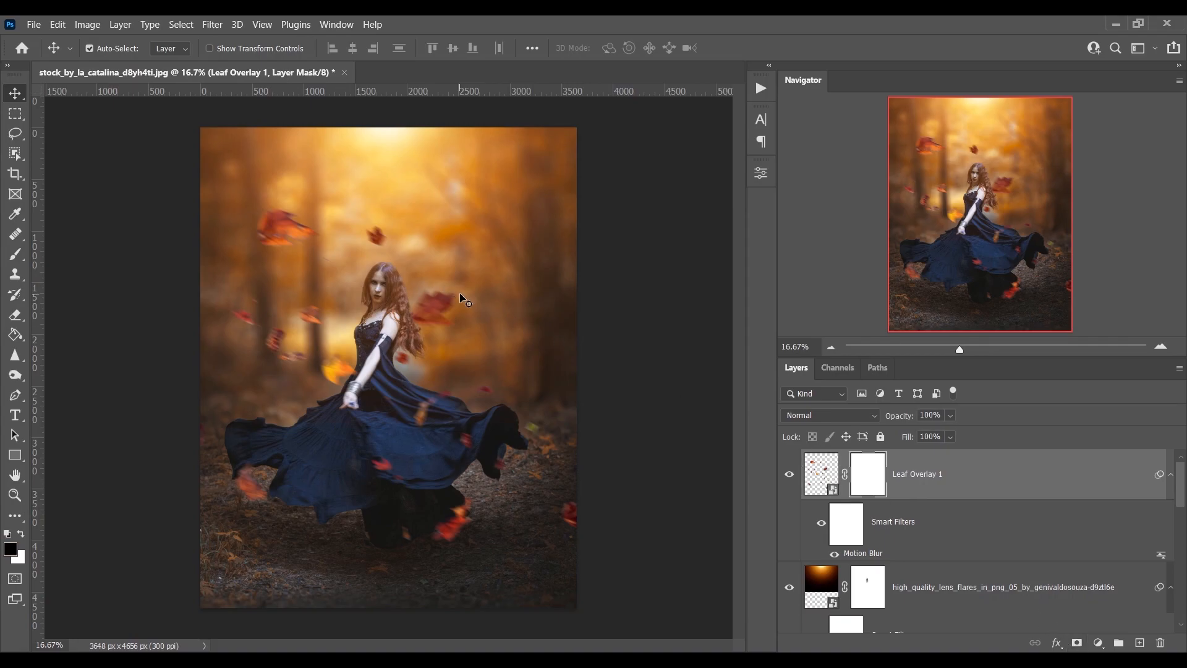
pyautogui.press('b')
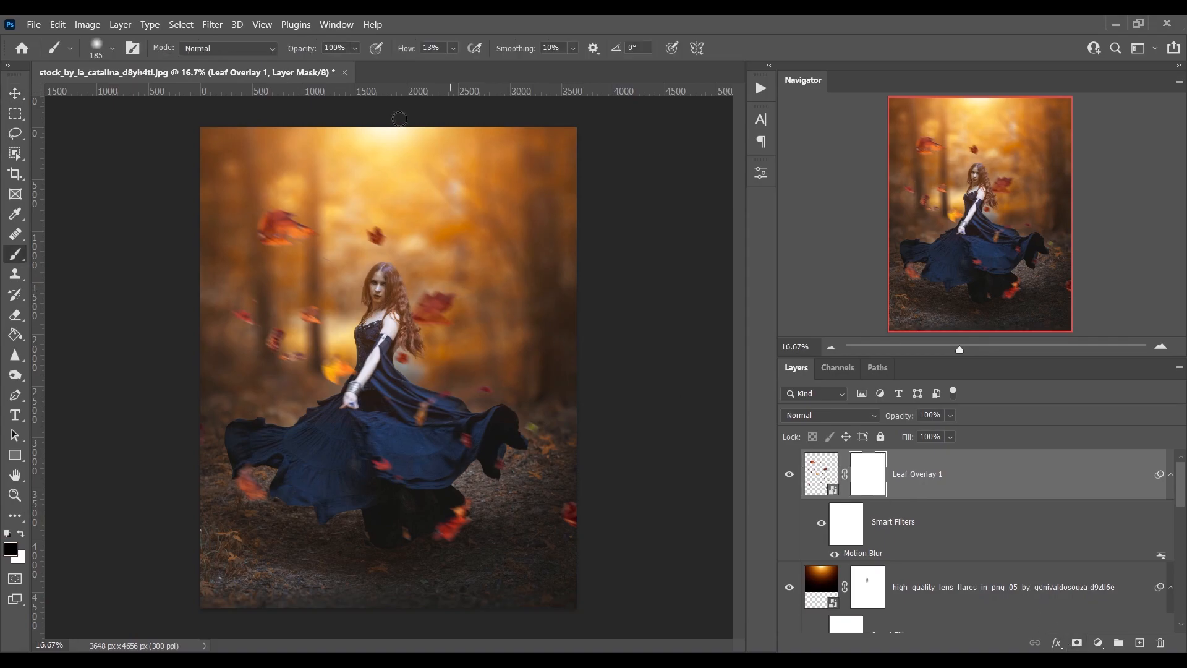
pyautogui.click(452, 49)
pyautogui.moveTo(468, 65); pyautogui.dragTo(618, 81)
pyautogui.moveTo(495, 294); pyautogui.dragTo(523, 298)
pyautogui.moveTo(433, 308); pyautogui.dragTo(434, 299)
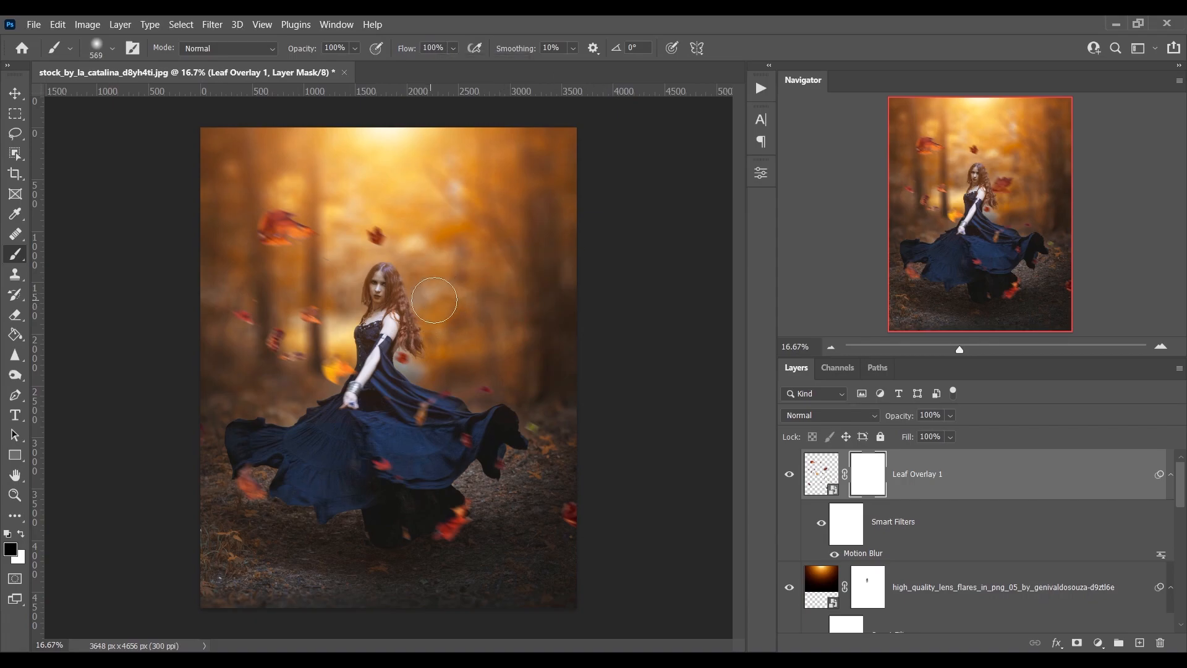
# - Collapse the smart filter list of Leaf Overlay 1 and compare the image with and without the leaves
pyautogui.click(1171, 474)
pyautogui.click(793, 478)
pyautogui.click(791, 476)
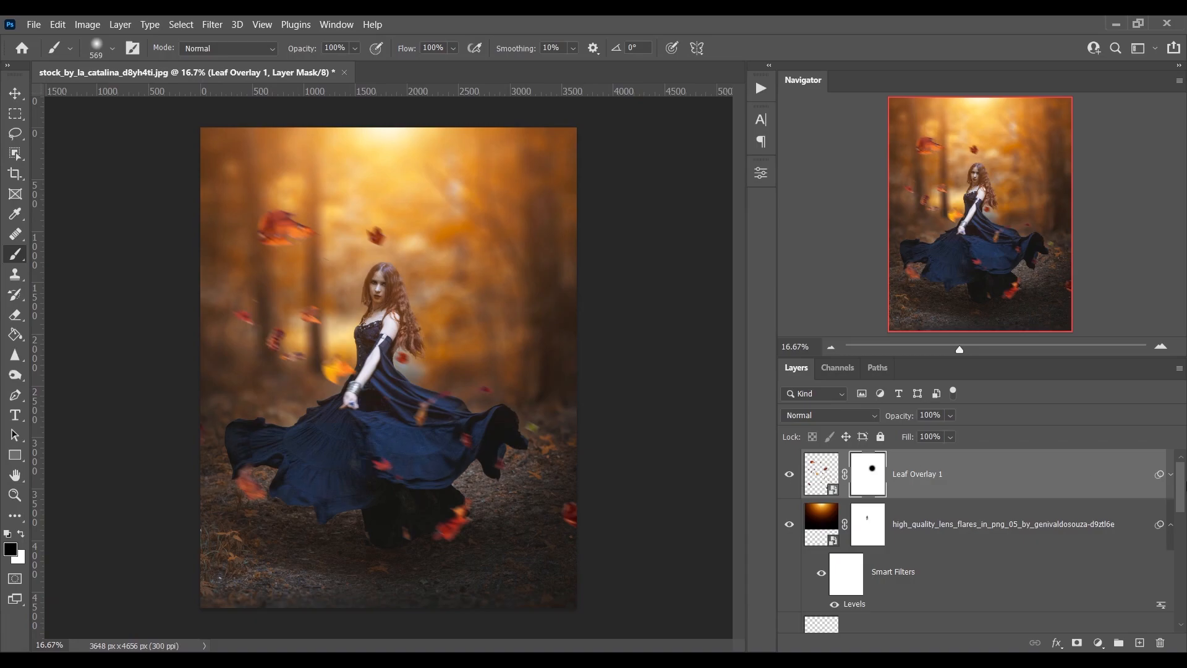
# - Compare the finished autumn edit with the original photo by showing only the Background layer and restoring all layers
pyautogui.scroll(-5, 1180, 486)
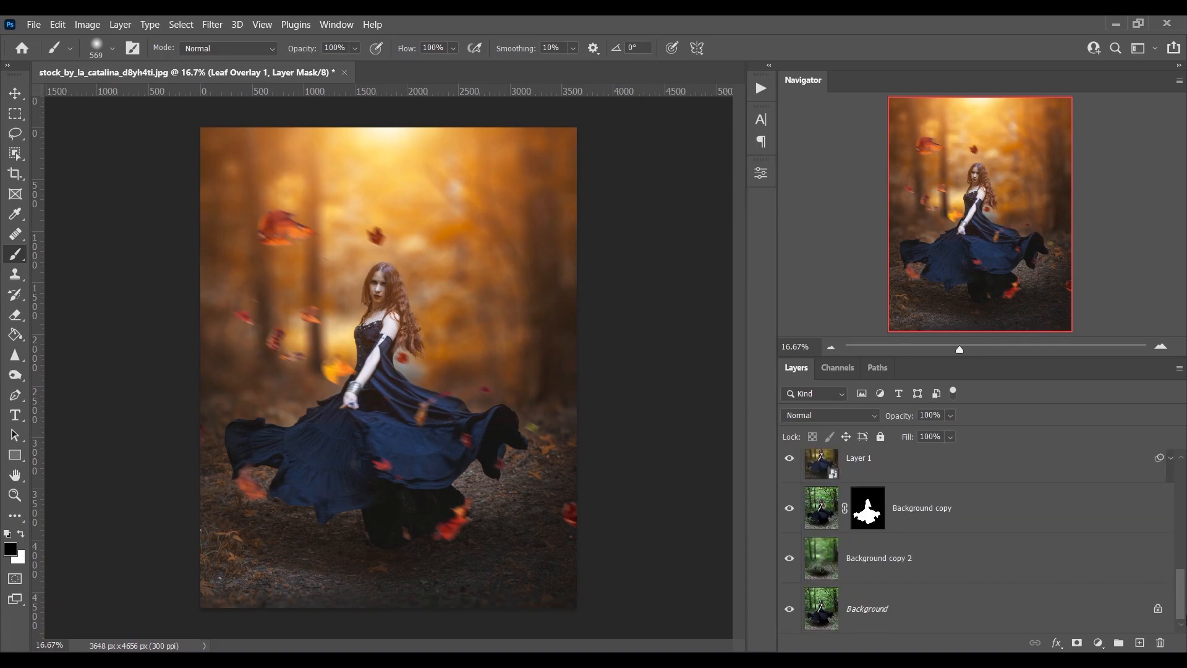
pyautogui.keyDown('alt'); pyautogui.click(790, 610); pyautogui.keyUp('alt')
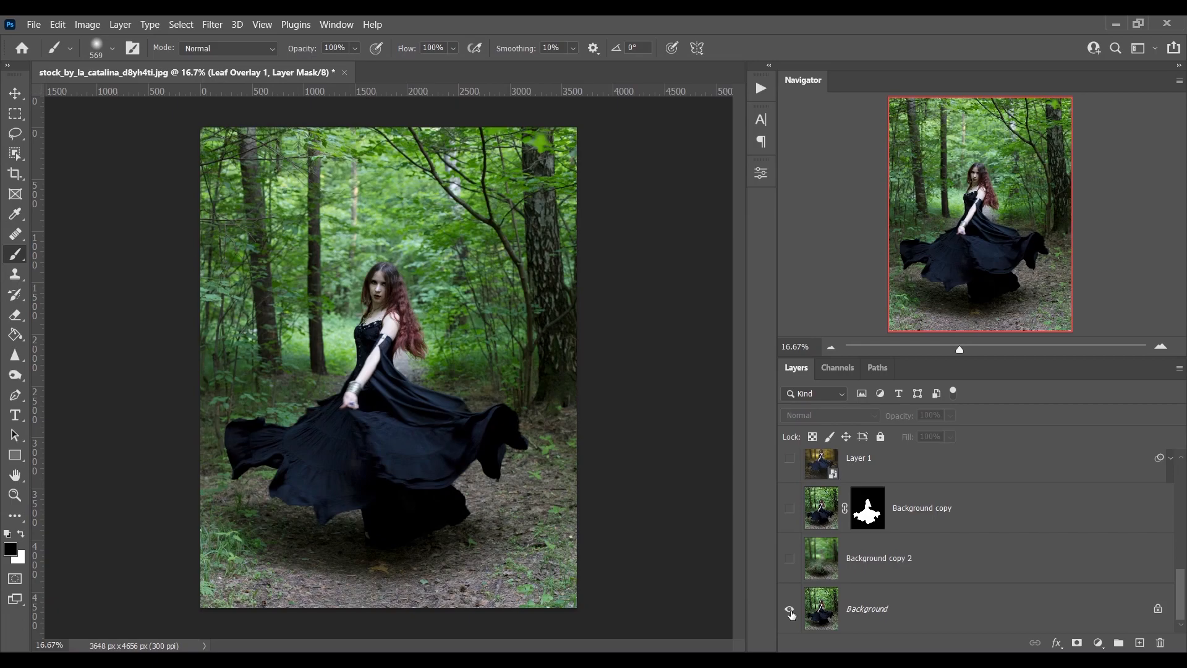
pyautogui.keyDown('alt'); pyautogui.click(791, 610); pyautogui.keyUp('alt')
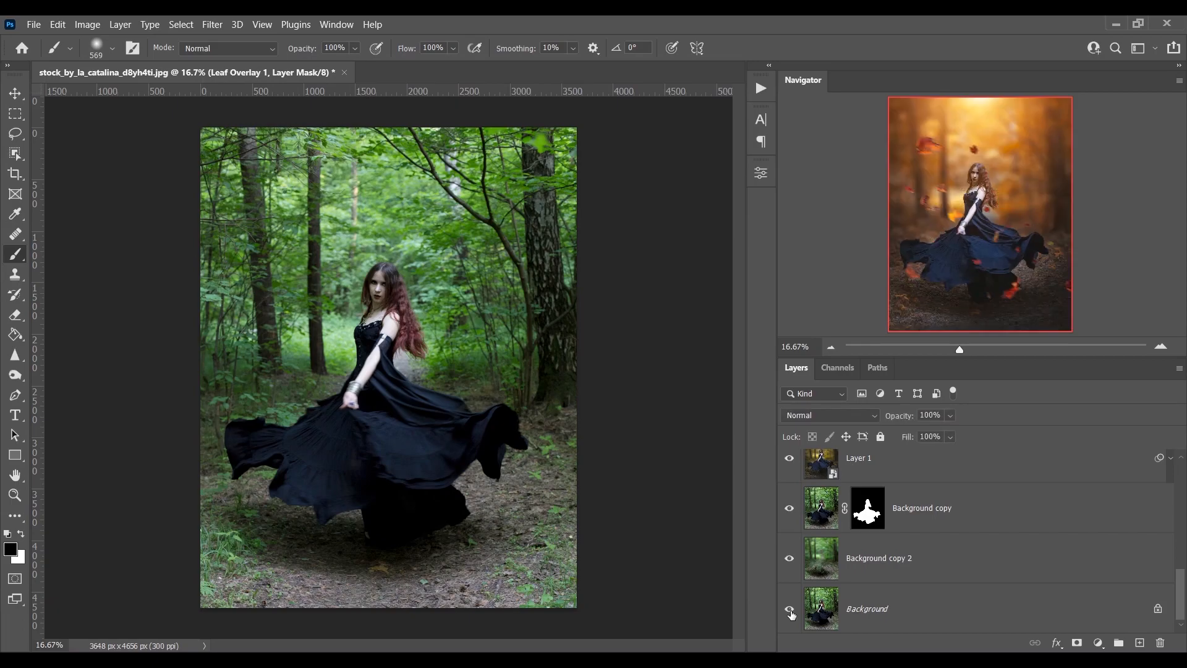
pyautogui.keyDown('alt'); pyautogui.click(790, 610); pyautogui.keyUp('alt')
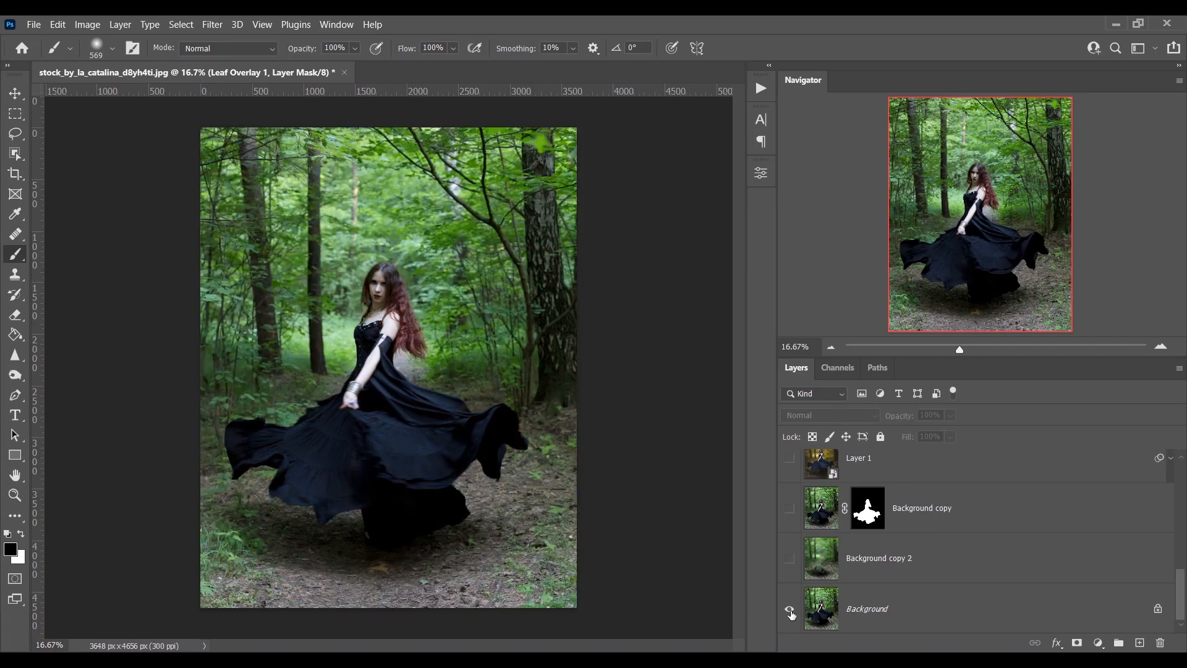
pyautogui.keyDown('alt'); pyautogui.click(790, 610); pyautogui.keyUp('alt')
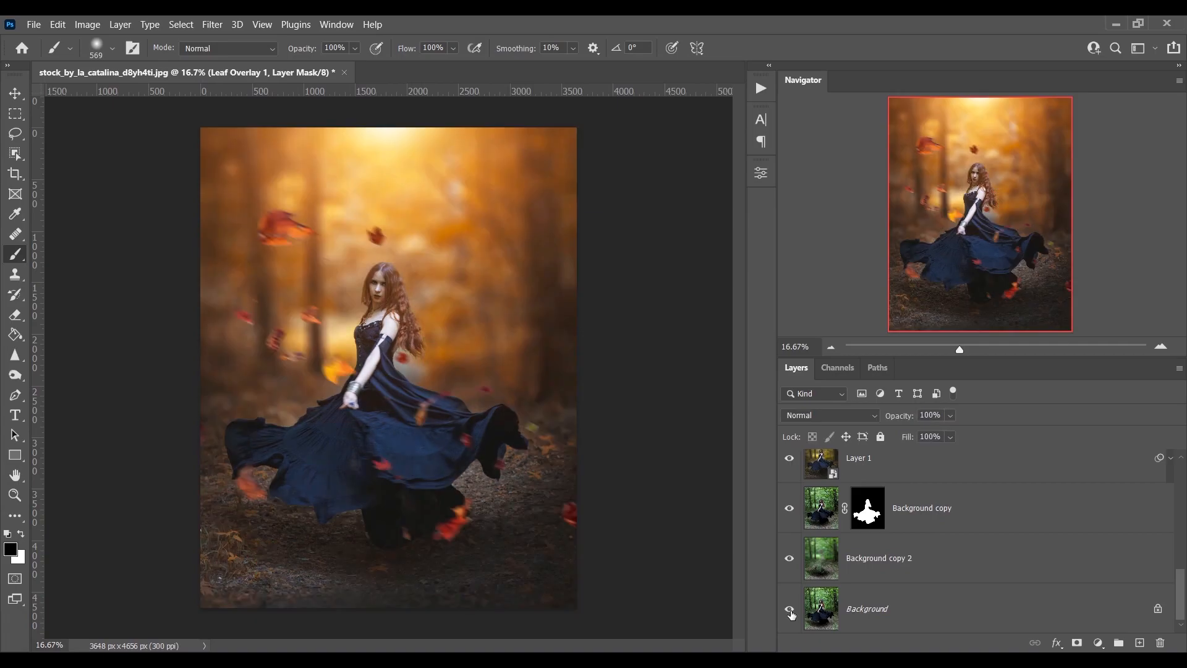
pyautogui.keyDown('alt'); pyautogui.click(791, 612); pyautogui.keyUp('alt')
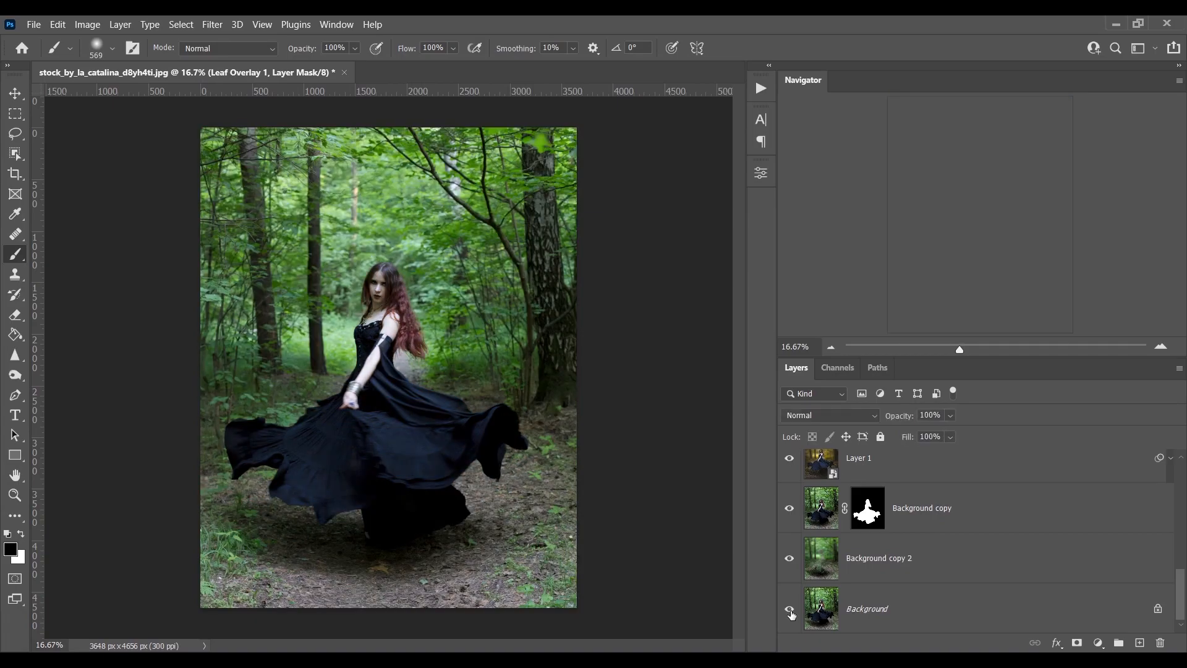